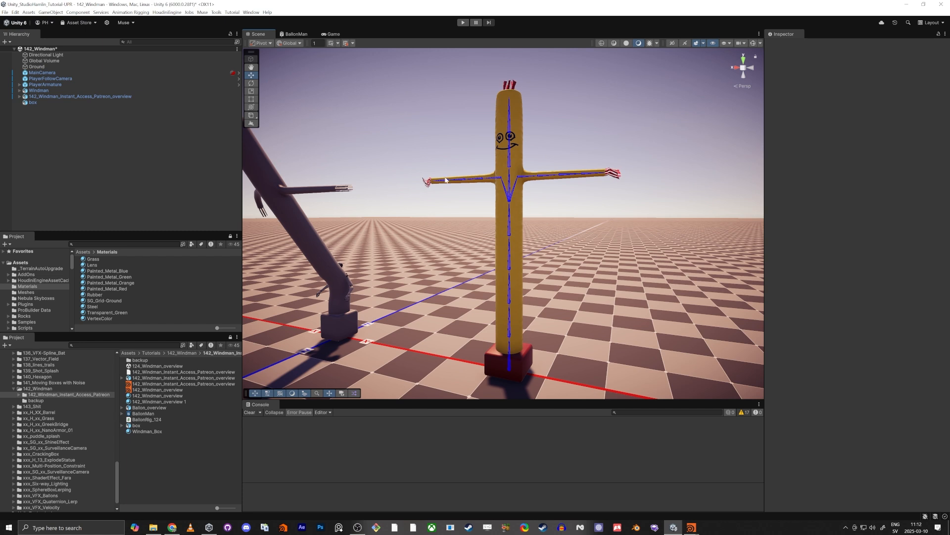
Open the 142_Windman folder under Assets/Tutorials in the project files.
{"action": "right_click_drag", "start_coordinate": [445, 180], "coordinate": [466, 190]}
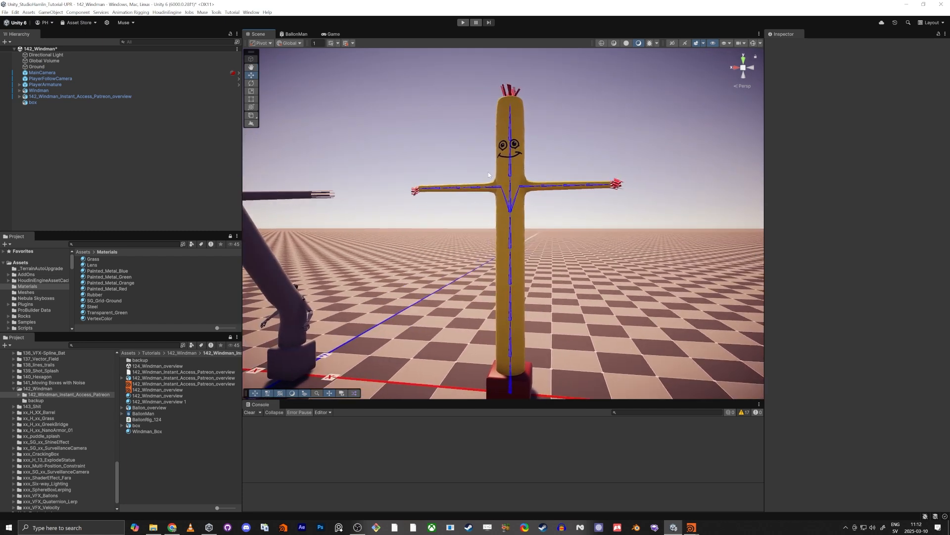
{"action": "right_click_drag", "start_coordinate": [488, 171], "coordinate": [424, 263]}
{"action": "left_click", "coordinate": [35, 390]}
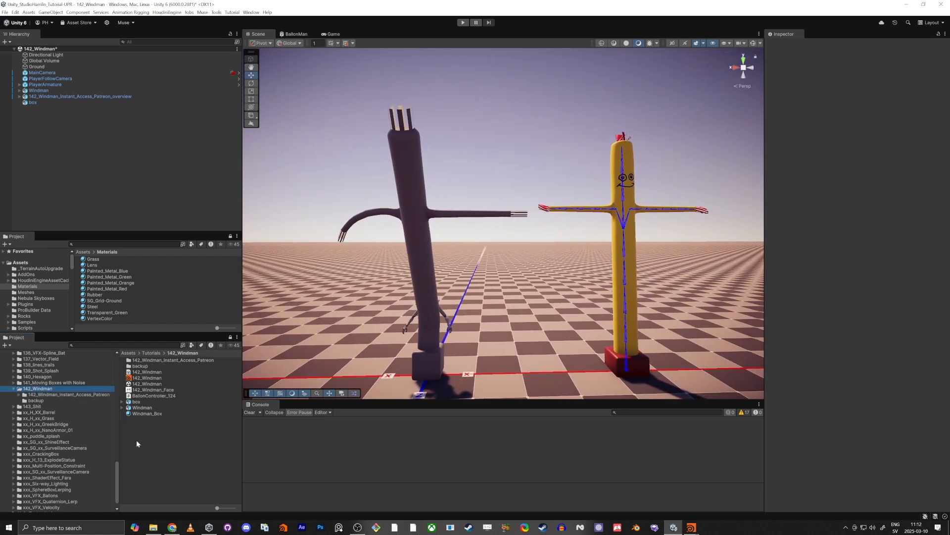
{"action": "right_click", "coordinate": [155, 440]}
{"action": "mouse_move", "coordinate": [238, 230]}
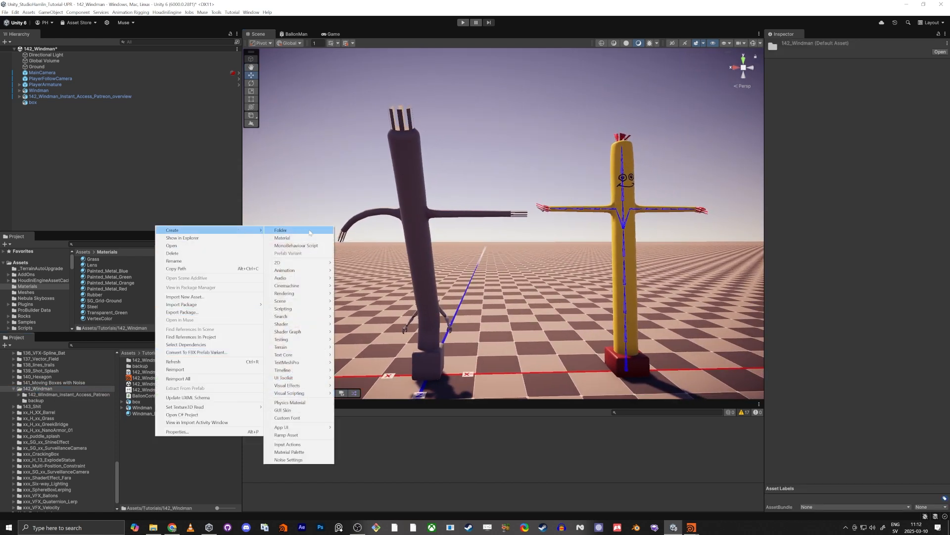
{"action": "mouse_move", "coordinate": [297, 323]}
{"action": "left_click", "coordinate": [349, 325]}
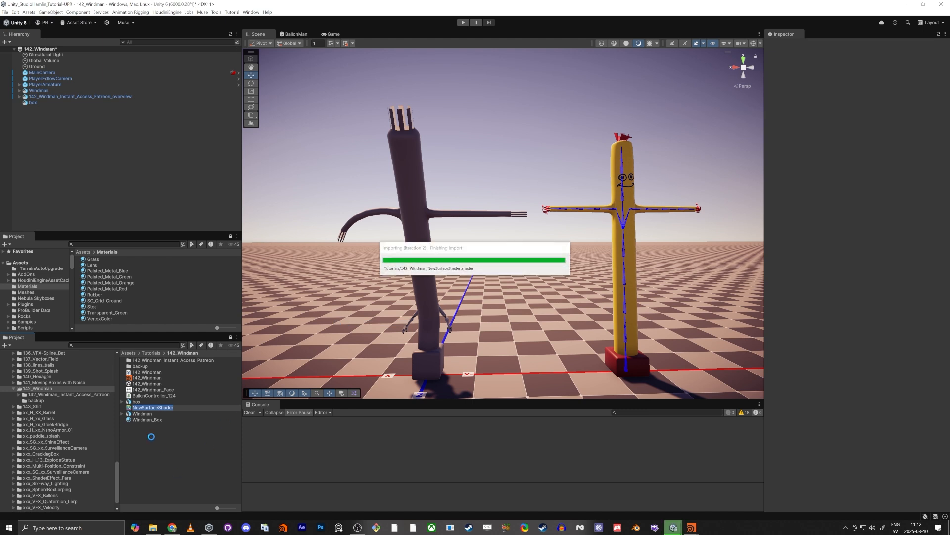
{"action": "left_click", "coordinate": [146, 407]}
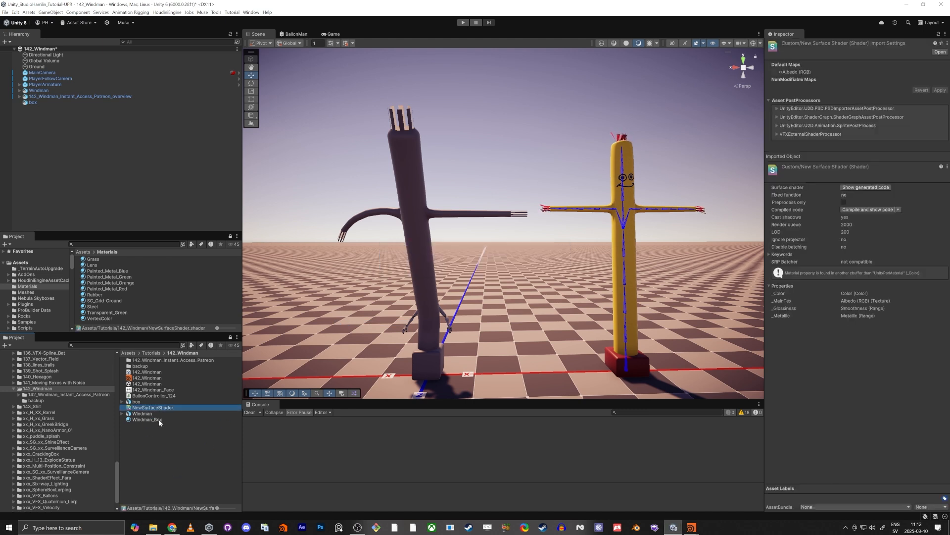
{"action": "key", "text": "Delete"}
{"action": "key", "text": "Return"}
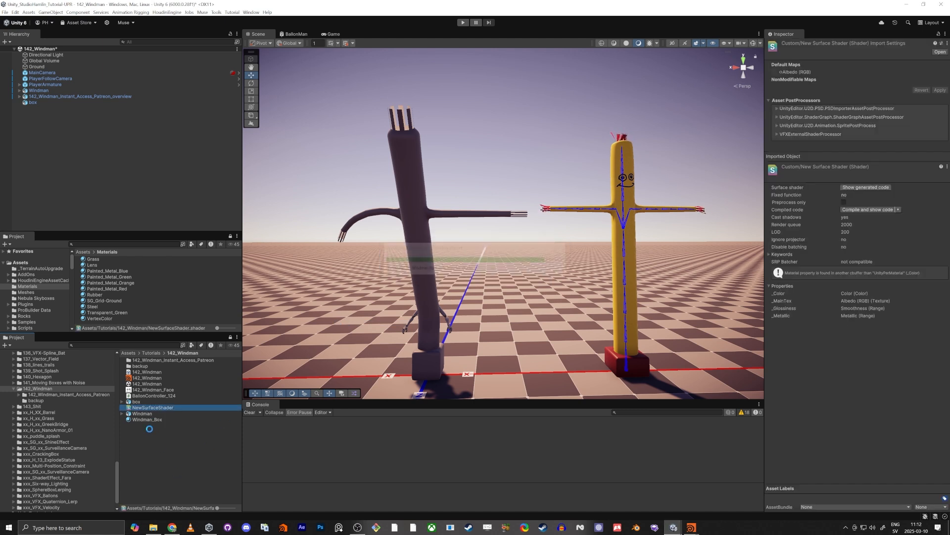
Create a URP Lit Shader Graph in the 142_Windman folder and name it Windman.
{"action": "right_click", "coordinate": [164, 441]}
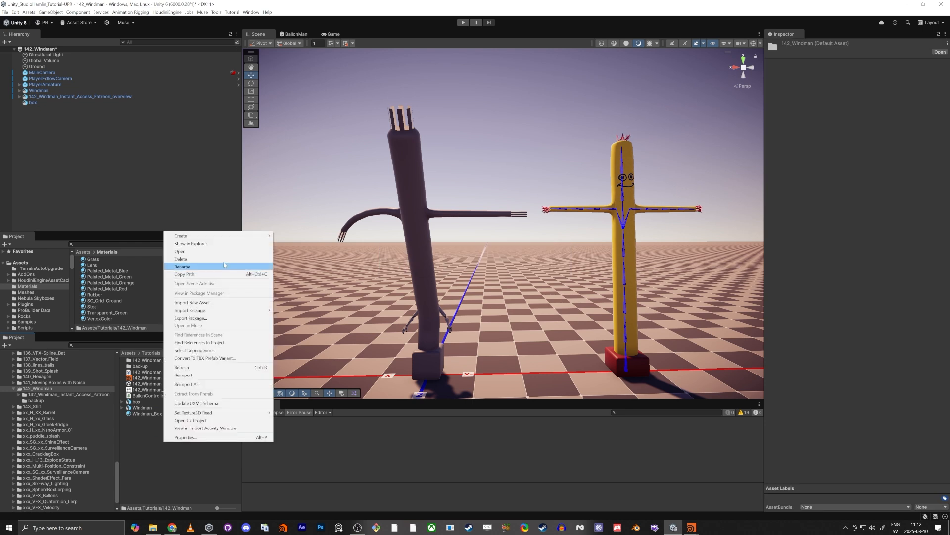
{"action": "mouse_move", "coordinate": [198, 236]}
{"action": "mouse_move", "coordinate": [324, 338]}
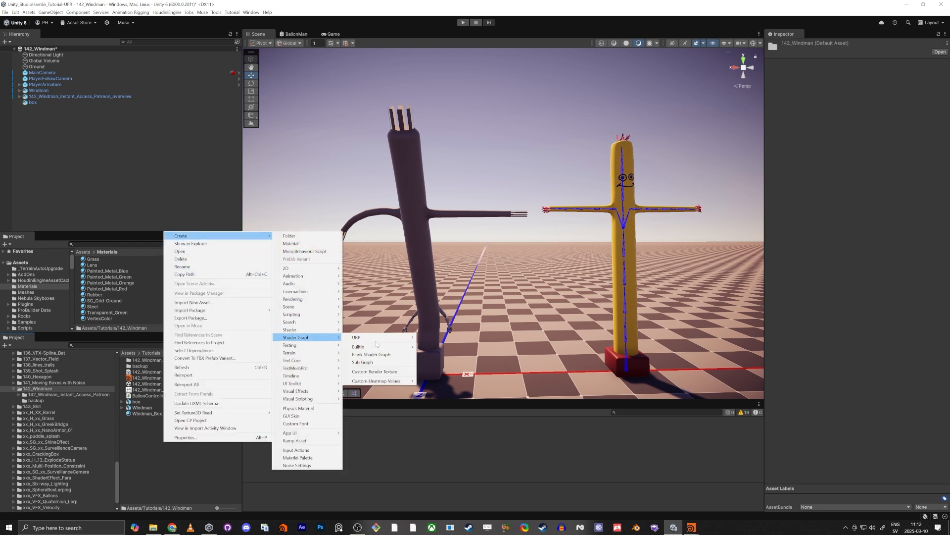
{"action": "mouse_move", "coordinate": [367, 338]}
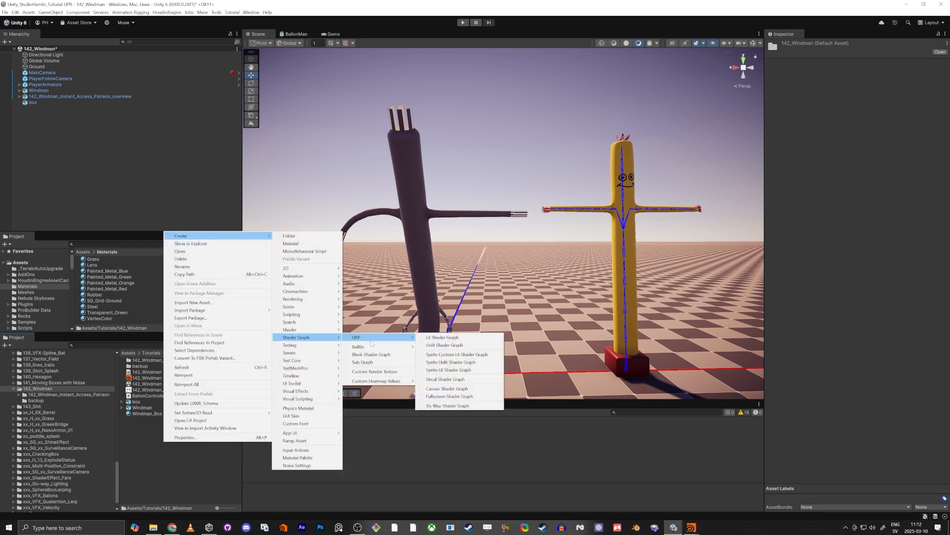
{"action": "left_click", "coordinate": [451, 340]}
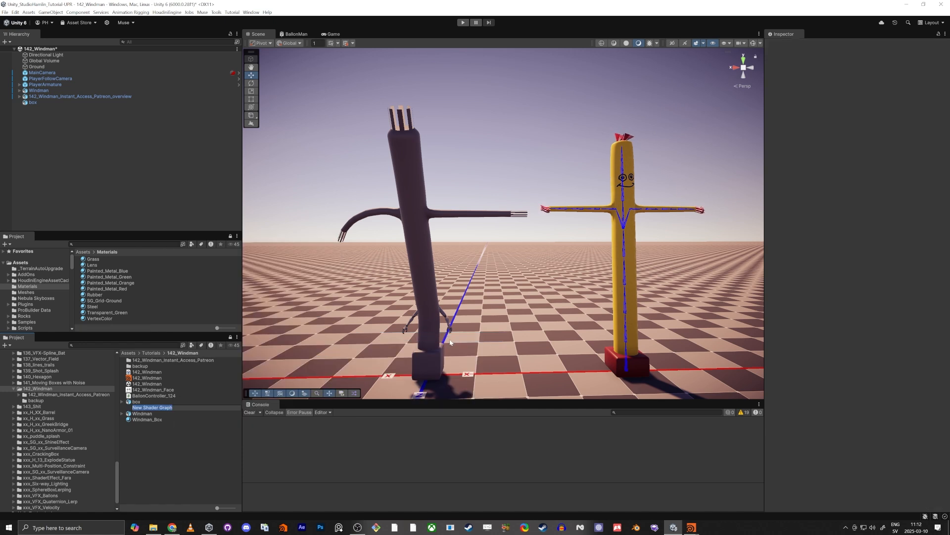
{"action": "type", "text": "Windman"}
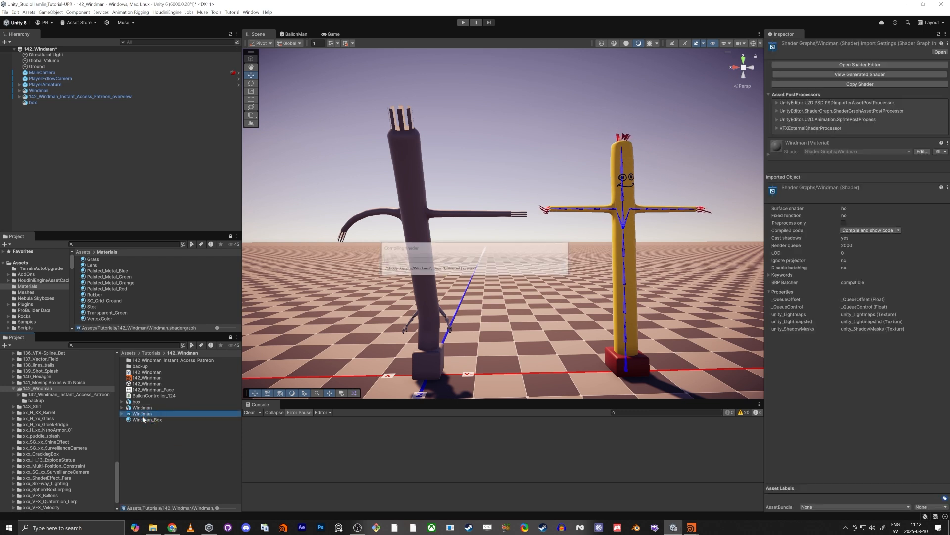
Create a material named Windman from the Windman shader graph and apply it to the grey windman's body in the scene.
{"action": "right_click", "coordinate": [142, 415]}
{"action": "mouse_move", "coordinate": [198, 207]}
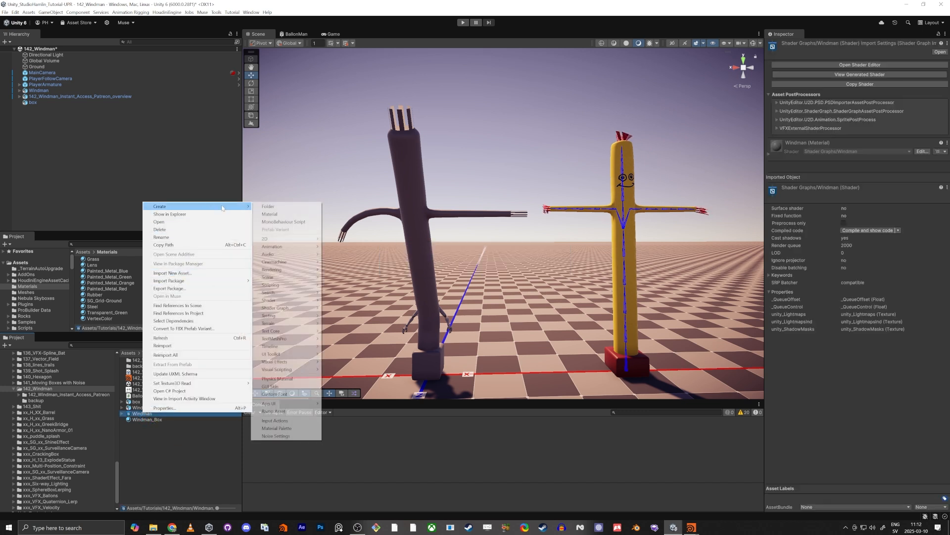
{"action": "left_click", "coordinate": [278, 221]}
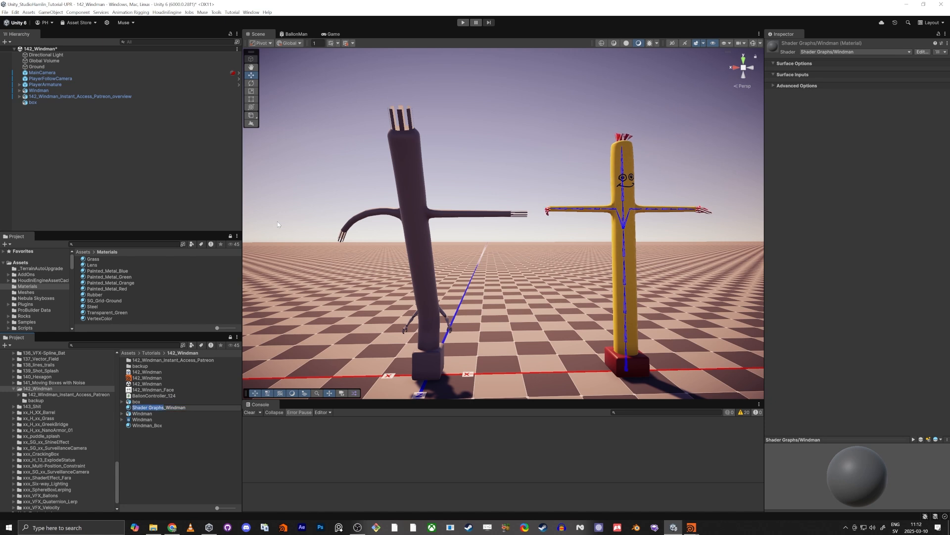
{"action": "key", "text": "BackSpace"}
{"action": "key", "text": "Return"}
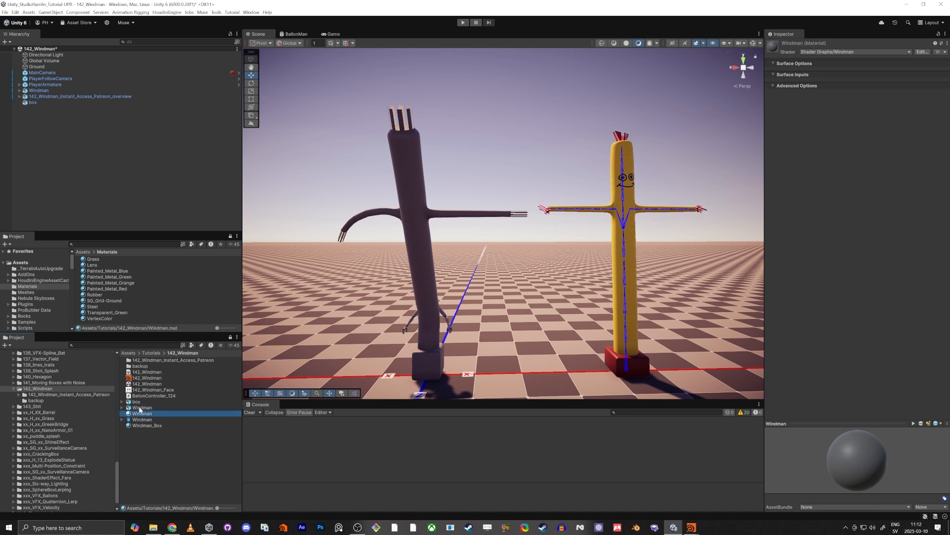
{"action": "left_click_drag", "start_coordinate": [135, 415], "coordinate": [406, 163]}
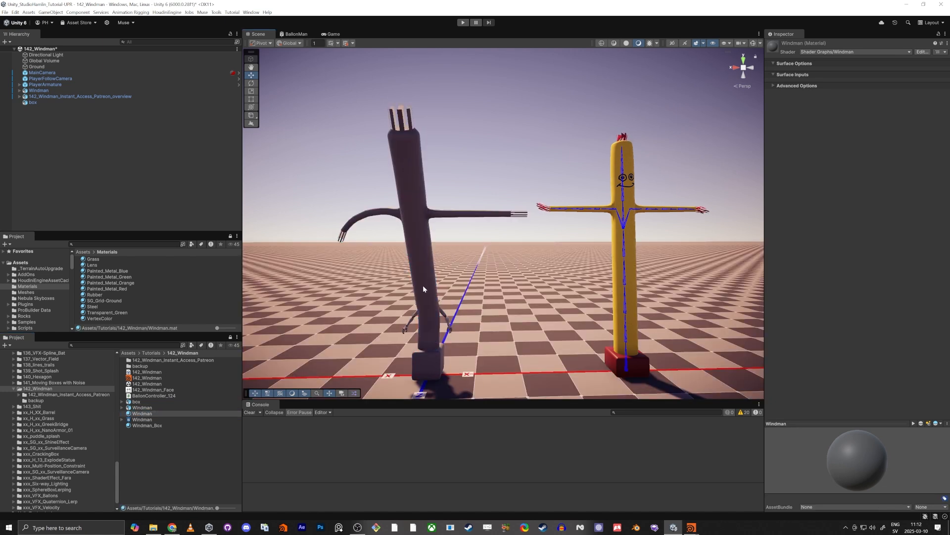
Apply the VertexColor material to the grey windman and examine the colors on its body, hair and hands.
{"action": "right_click_drag", "start_coordinate": [423, 289], "coordinate": [366, 292]}
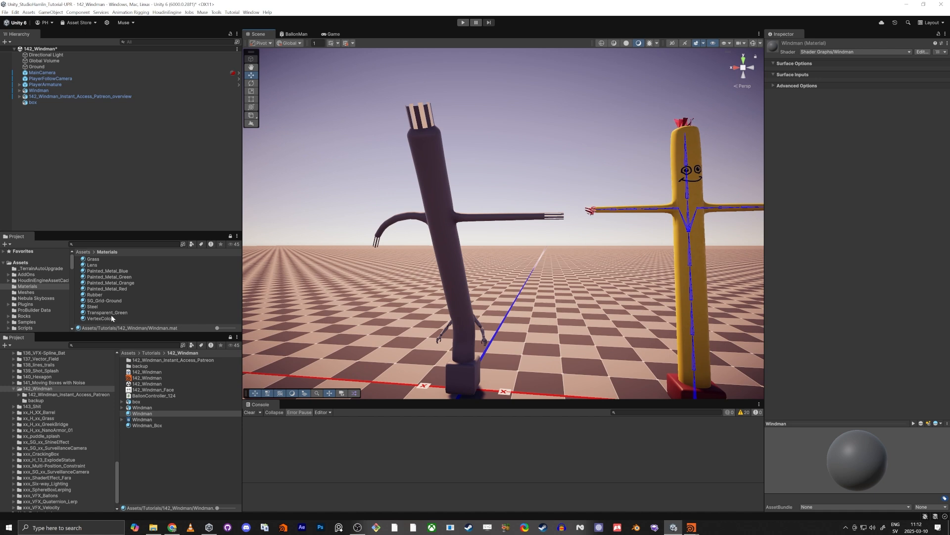
{"action": "left_click_drag", "start_coordinate": [112, 319], "coordinate": [428, 159]}
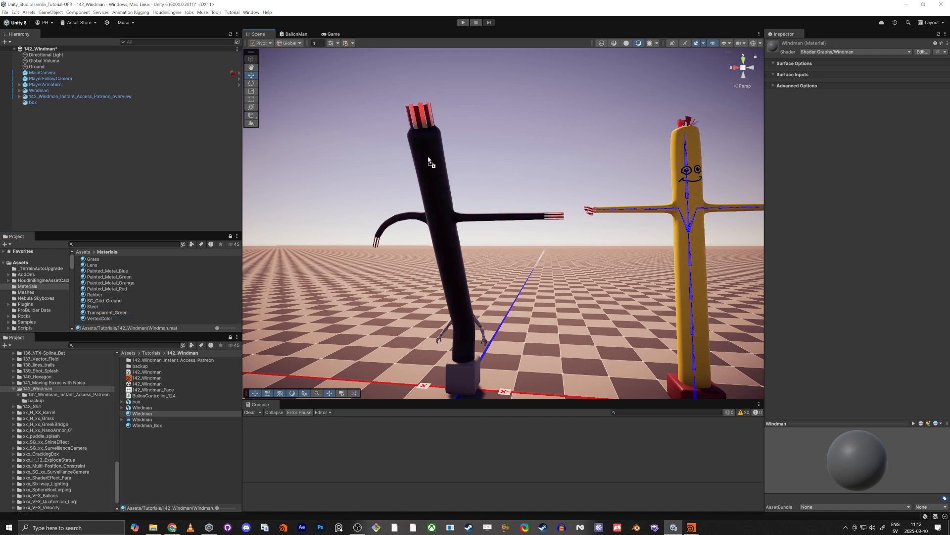
{"action": "right_click_drag", "start_coordinate": [429, 159], "coordinate": [474, 268]}
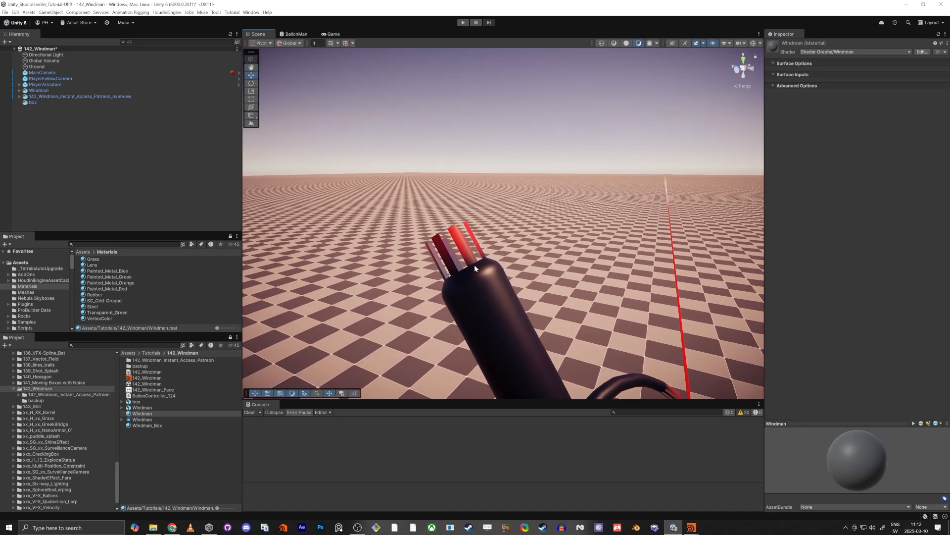
{"action": "right_click_drag", "start_coordinate": [456, 236], "coordinate": [578, 214]}
{"action": "right_click_drag", "start_coordinate": [547, 250], "coordinate": [562, 227]}
{"action": "key", "text": "s"}
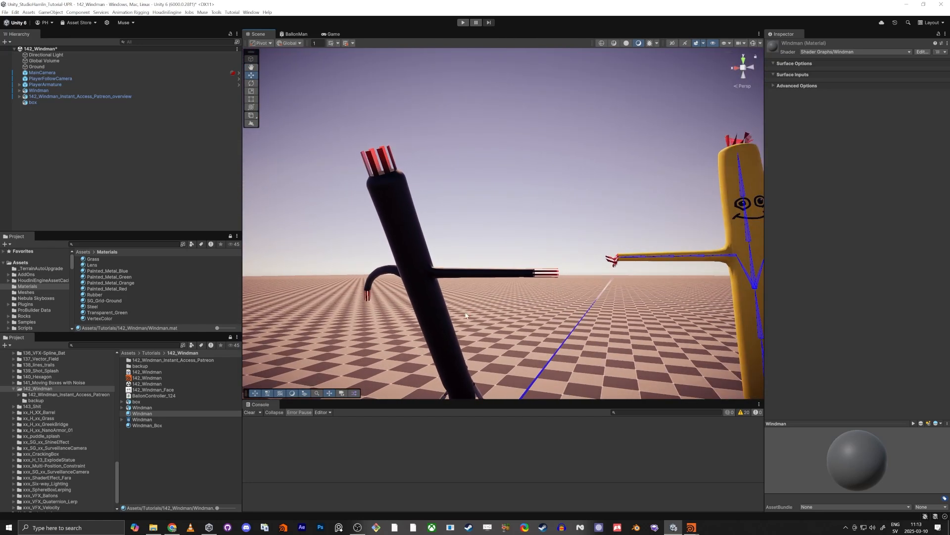
{"action": "mouse_move", "coordinate": [445, 313]}
{"action": "right_mouse_down"}
{"action": "mouse_move", "coordinate": [468, 322]}
{"action": "mouse_move", "coordinate": [446, 311]}
{"action": "right_mouse_up"}
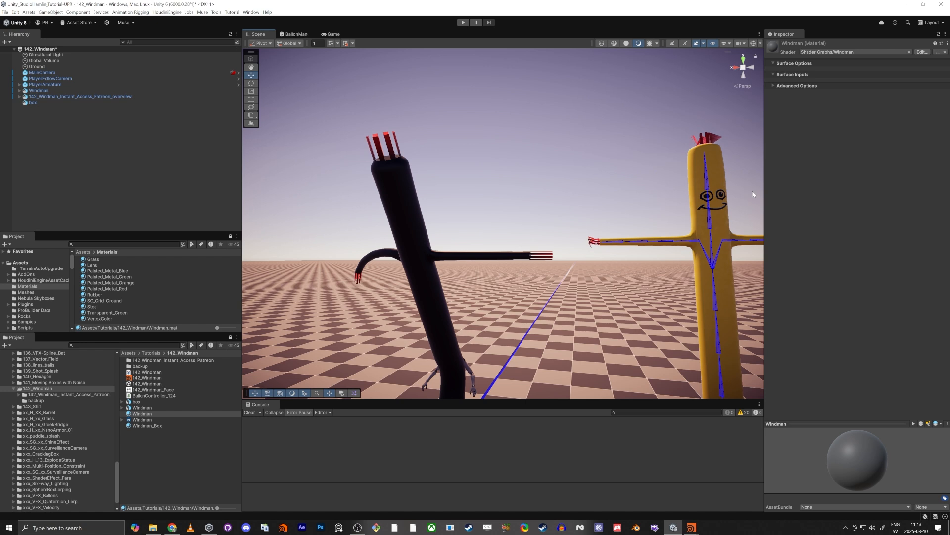
Open the Windman shader graph for editing and add a Color property named Body_Color.
{"action": "left_click", "coordinate": [141, 420]}
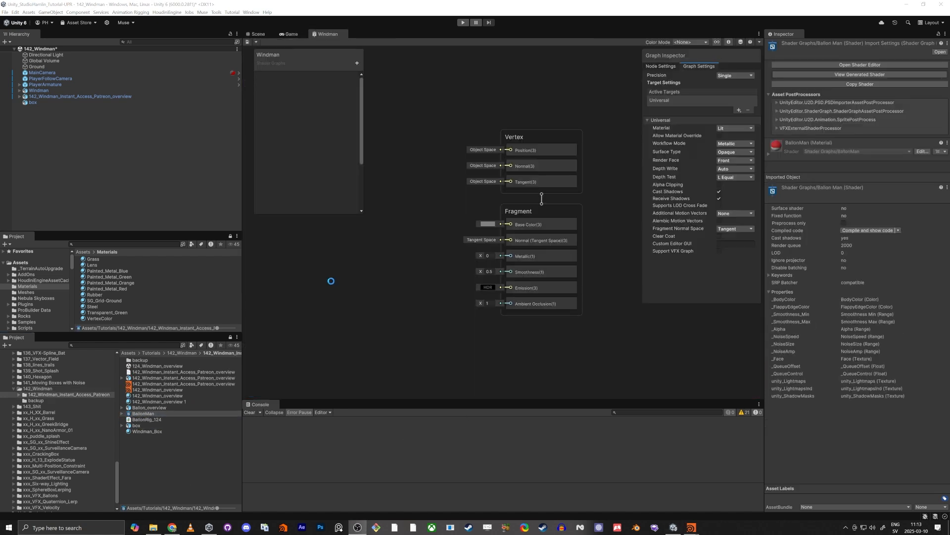
{"action": "left_click", "coordinate": [331, 280]}
{"action": "left_click", "coordinate": [356, 64]}
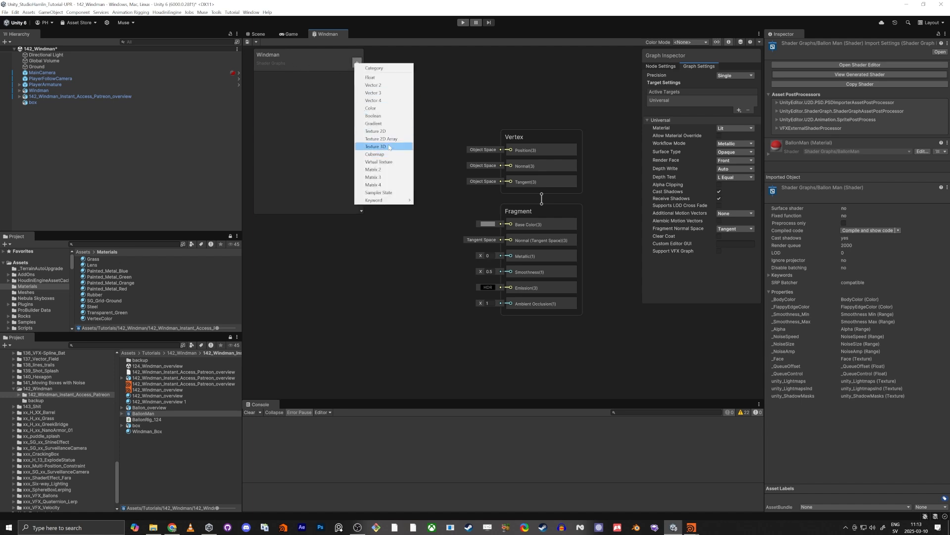
{"action": "left_click", "coordinate": [383, 110]}
{"action": "type", "text": "Body_Color"}
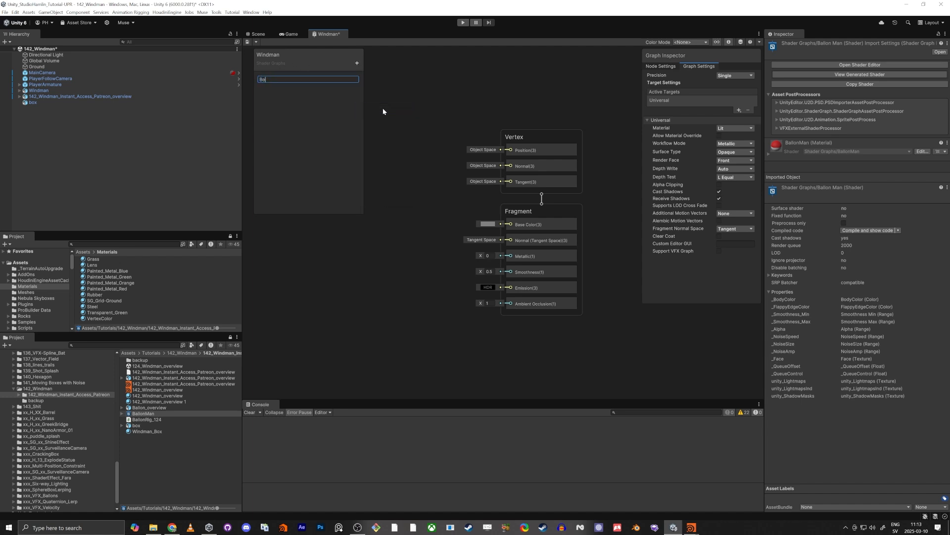
{"action": "key", "text": "Return"}
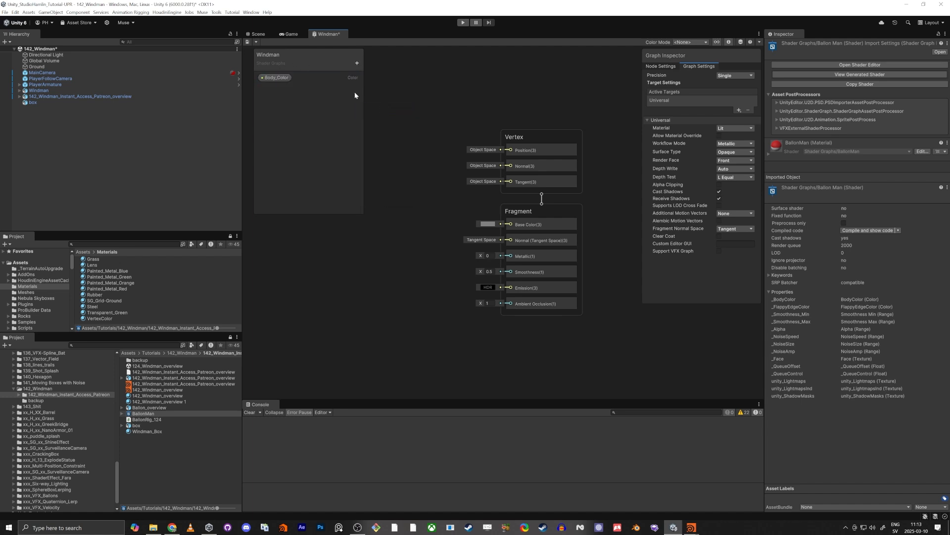
Add a second Color property named Flappy_Color to the Windman shader graph.
{"action": "left_click", "coordinate": [357, 63]}
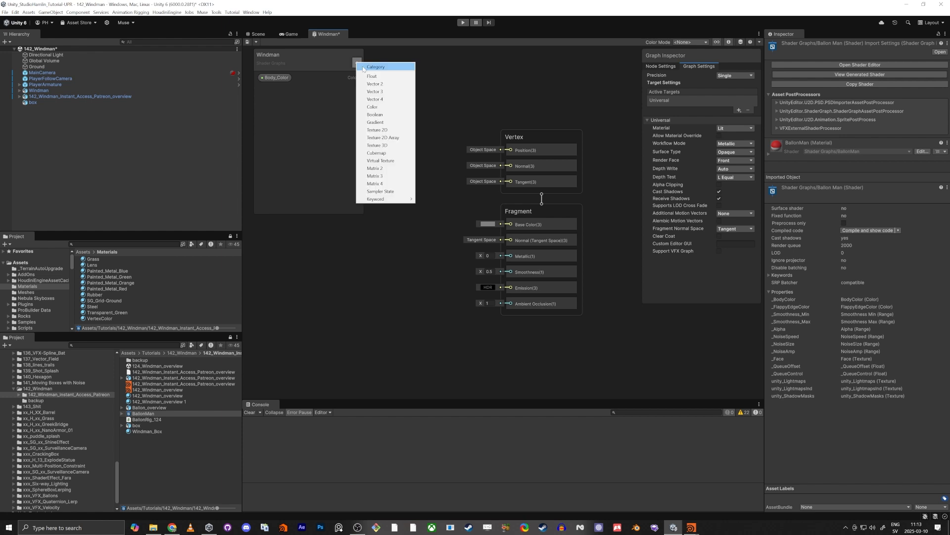
{"action": "left_click", "coordinate": [386, 108]}
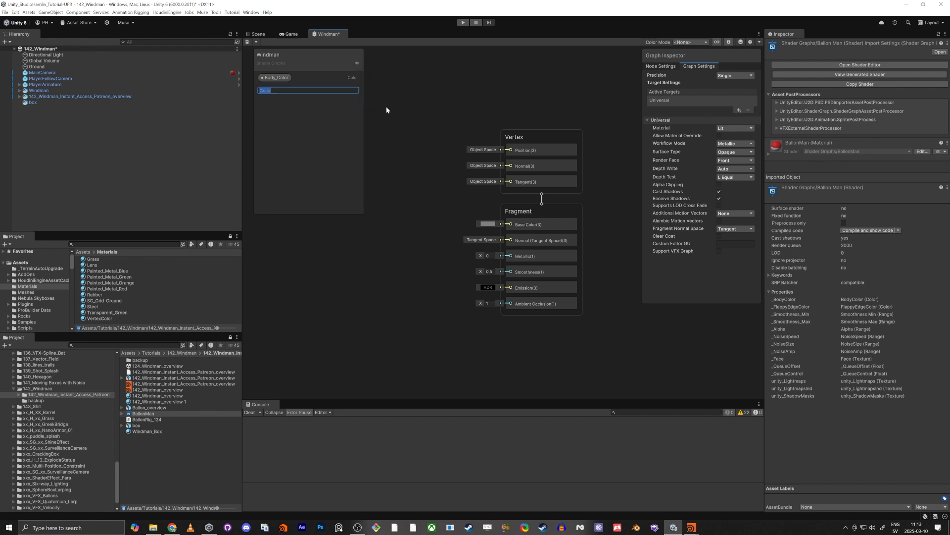
{"action": "type", "text": "Flay"}
{"action": "type", "text": "ppyt"}
{"action": "type", "text": "y_Color"}
{"action": "key", "text": "Return"}
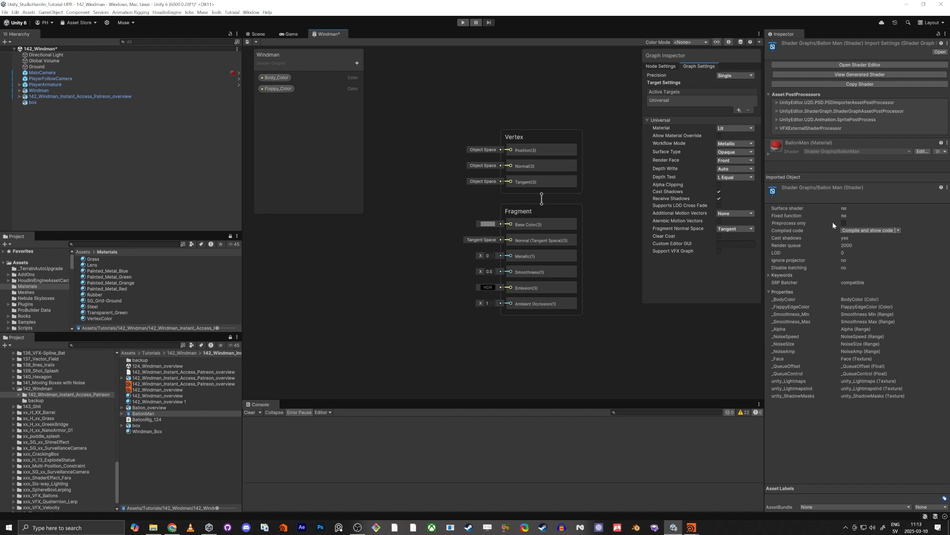
Place the Body_Color property as a node in the graph and set its default value to yellow.
{"action": "middle_click_drag", "start_coordinate": [374, 299], "coordinate": [480, 294]}
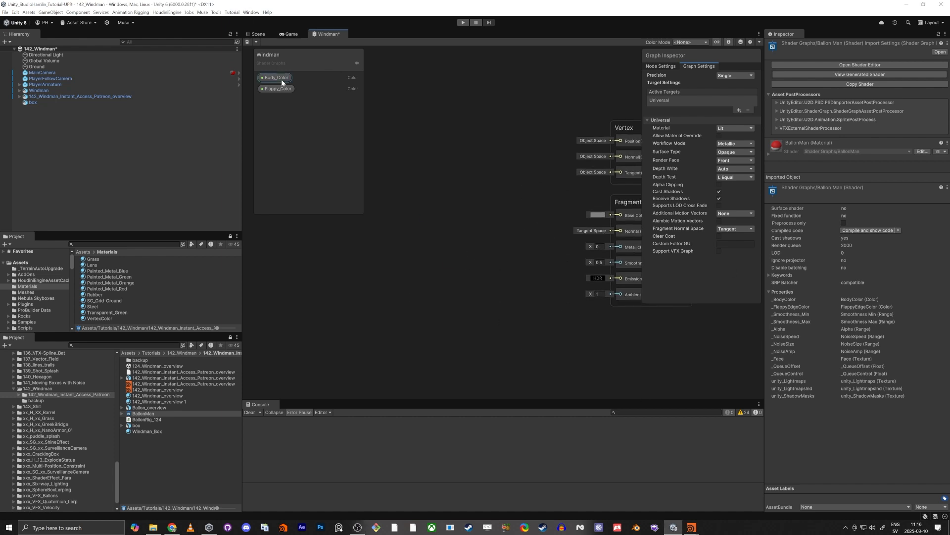
{"action": "left_click_drag", "start_coordinate": [281, 79], "coordinate": [404, 208]}
{"action": "left_click", "coordinate": [731, 131]}
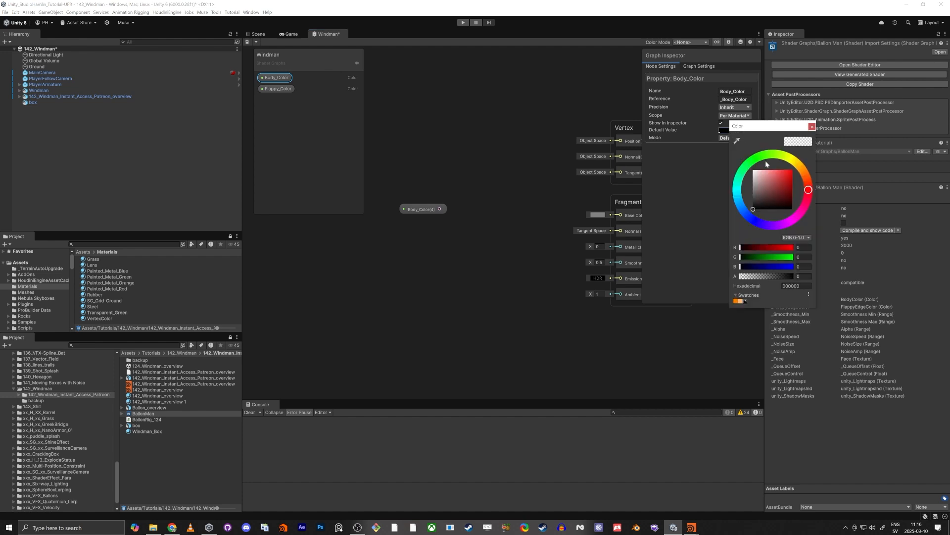
{"action": "left_click_drag", "start_coordinate": [804, 171], "coordinate": [805, 150]}
{"action": "left_click", "coordinate": [785, 171]}
{"action": "left_click", "coordinate": [813, 126]}
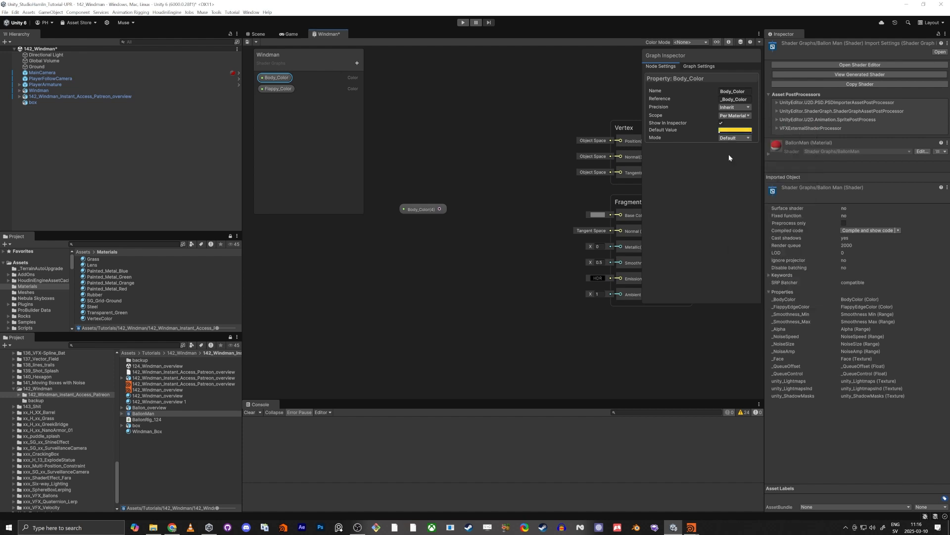
Place the Flappy_Color property just above the Body_Color node and set its default value to red, FF1200.
{"action": "left_click_drag", "start_coordinate": [287, 91], "coordinate": [415, 191]}
{"action": "left_click", "coordinate": [732, 132]}
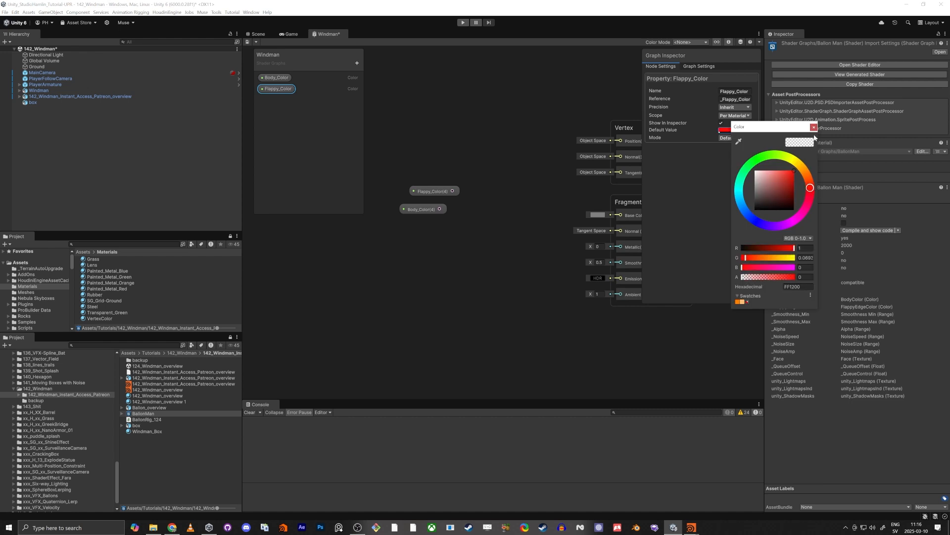
{"action": "left_click", "coordinate": [814, 128]}
{"action": "left_click_drag", "start_coordinate": [436, 193], "coordinate": [423, 193]}
{"action": "left_click_drag", "start_coordinate": [451, 165], "coordinate": [336, 241]}
{"action": "middle_click_drag", "start_coordinate": [345, 247], "coordinate": [380, 249]}
Add a Lerp node beside the two color nodes and connect Body_Color to its A input.
{"action": "left_click", "coordinate": [426, 263]}
{"action": "key", "text": "space"}
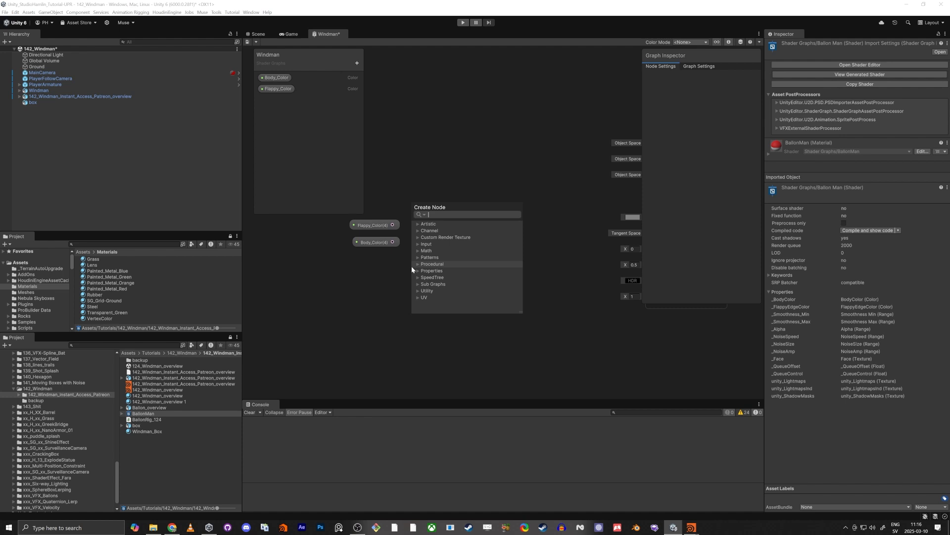
{"action": "type", "text": "lerp"}
{"action": "key", "text": "Return"}
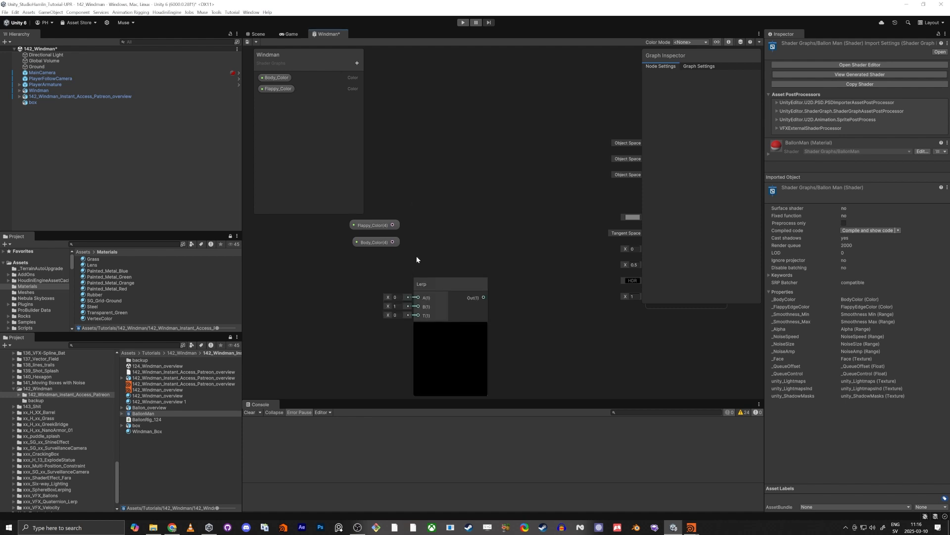
{"action": "left_click_drag", "start_coordinate": [436, 285], "coordinate": [442, 244]}
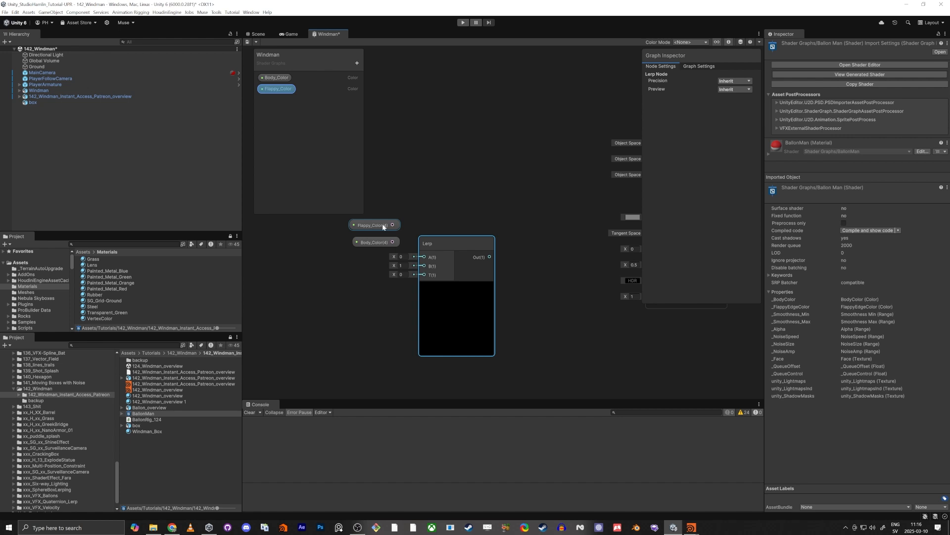
{"action": "left_click_drag", "start_coordinate": [392, 242], "coordinate": [424, 256]}
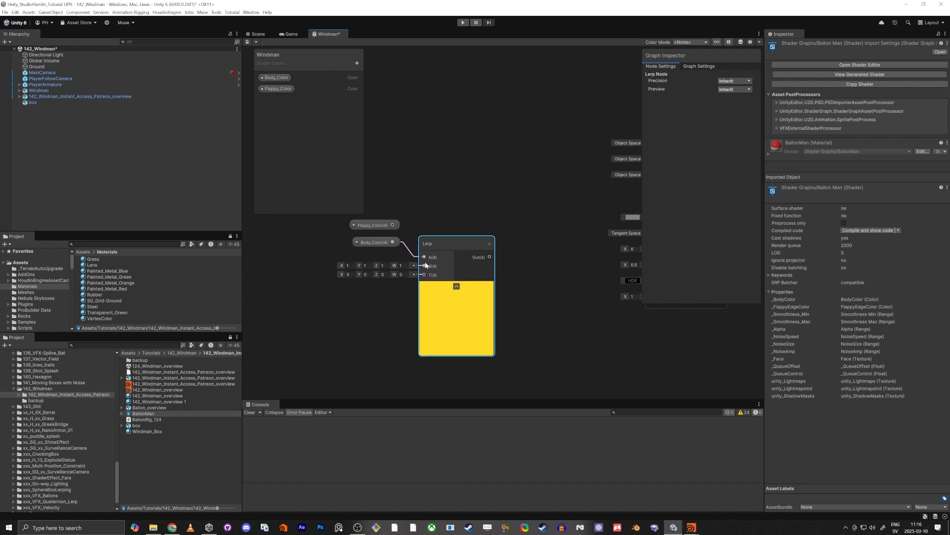
Move the Flappy_Color node below Body_Color, connect it to the Lerp's B input, and collapse the Lerp preview.
{"action": "left_click_drag", "start_coordinate": [392, 225], "coordinate": [374, 260]}
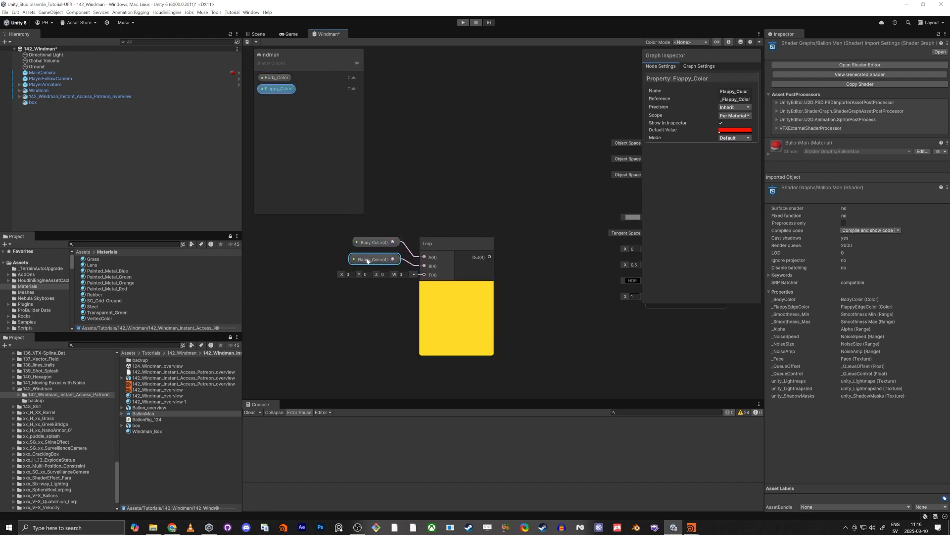
{"action": "left_click", "coordinate": [417, 241]}
{"action": "left_click", "coordinate": [450, 269]}
{"action": "left_click", "coordinate": [455, 287]}
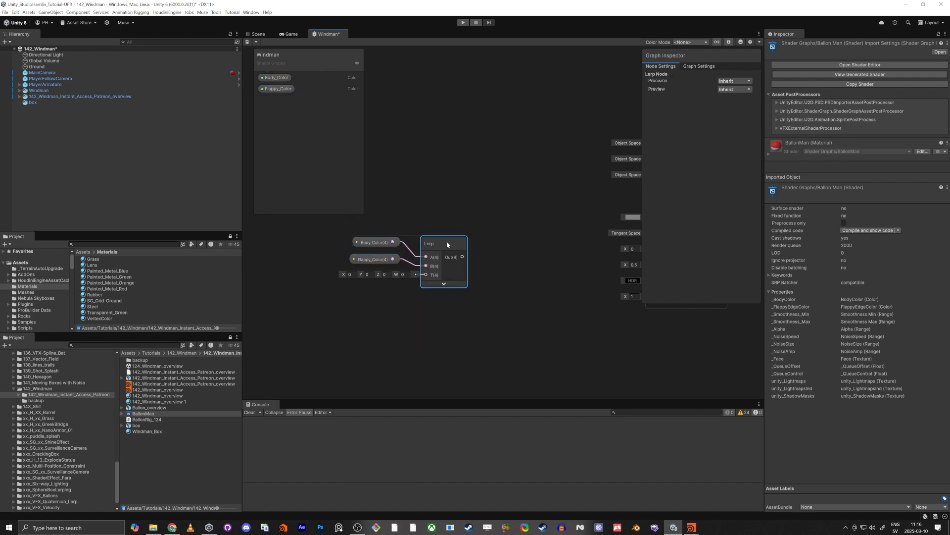
Add a Vertex Color node below the color nodes and connect its output to the Fragment's Base Color.
{"action": "middle_click_drag", "start_coordinate": [372, 320], "coordinate": [417, 307]}
{"action": "key", "text": "space"}
{"action": "type", "text": "vert"}
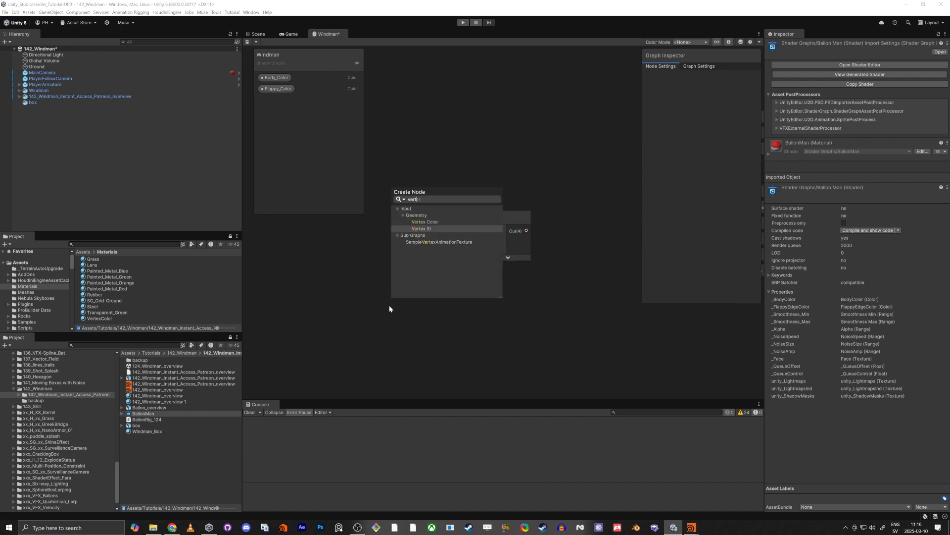
{"action": "key", "text": "Up"}
{"action": "key", "text": "Return"}
{"action": "middle_click_drag", "start_coordinate": [520, 318], "coordinate": [462, 314]}
{"action": "scroll", "coordinate": [462, 316], "scroll_direction": "down", "scroll_amount": 4}
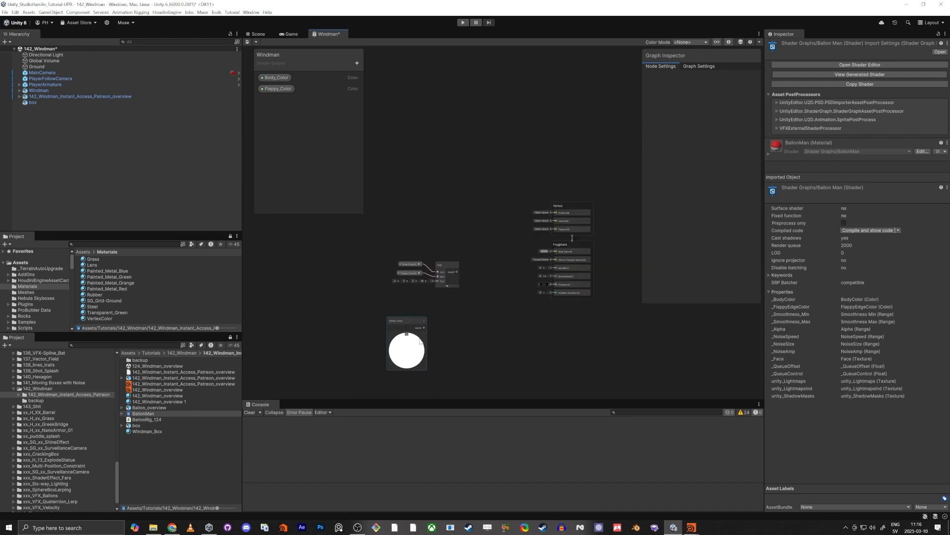
{"action": "left_click_drag", "start_coordinate": [425, 327], "coordinate": [467, 307]}
{"action": "left_click_drag", "start_coordinate": [553, 268], "coordinate": [555, 251]}
Dock the Scene view below the Inspector and save the Windman shader graph.
{"action": "left_click_drag", "start_coordinate": [258, 33], "coordinate": [844, 400]}
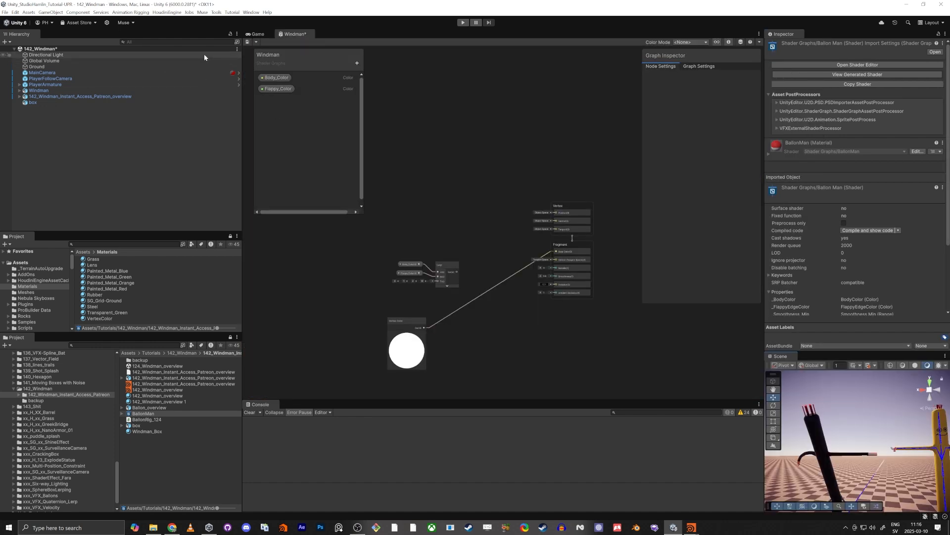
{"action": "left_click", "coordinate": [245, 40]}
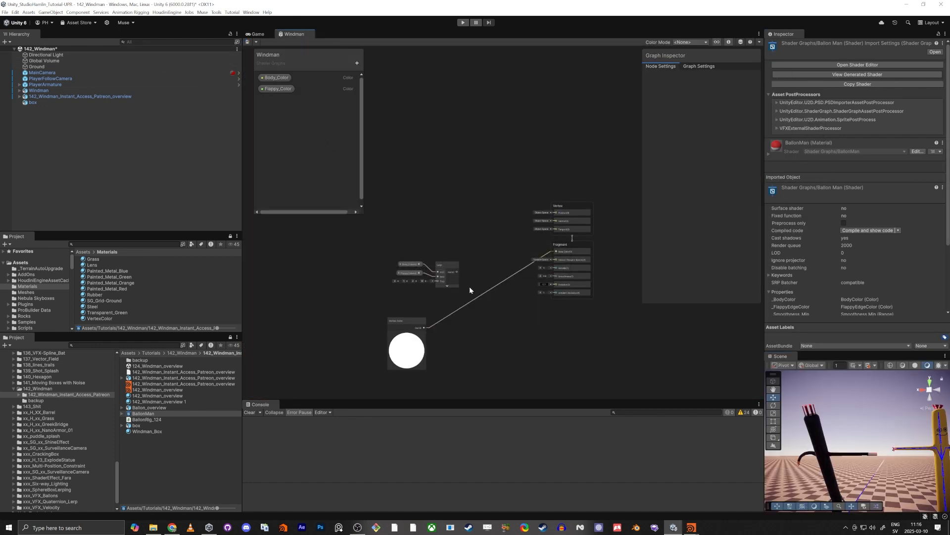
Assign the Windman material from the 142_Windman folder to Windman_Mesh in the scene.
{"action": "right_click_drag", "start_coordinate": [841, 431], "coordinate": [802, 421]}
{"action": "left_click", "coordinate": [835, 412]}
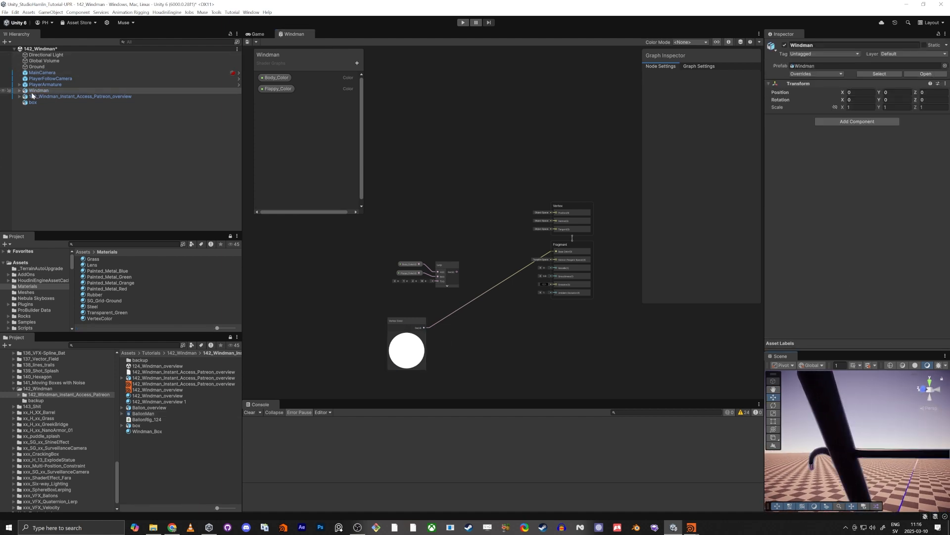
{"action": "left_click", "coordinate": [827, 398]}
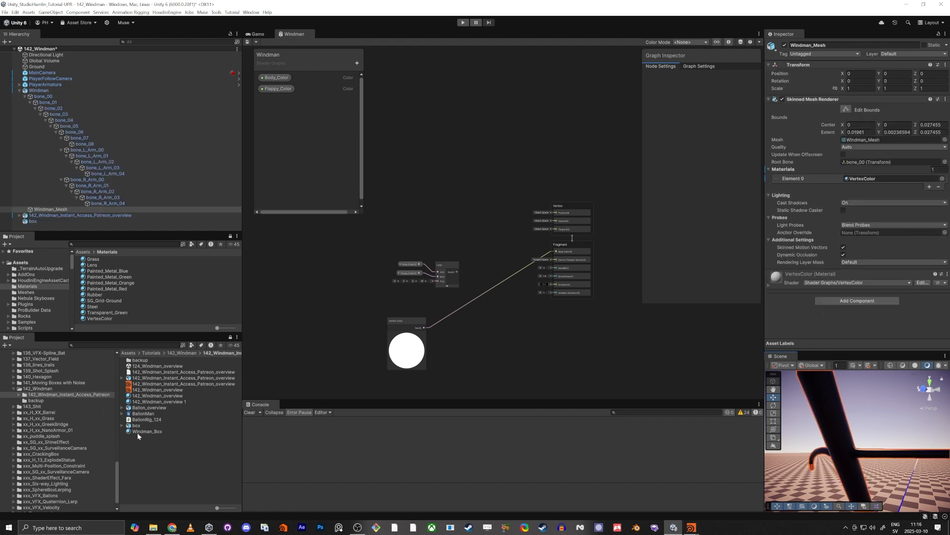
{"action": "left_click", "coordinate": [37, 389]}
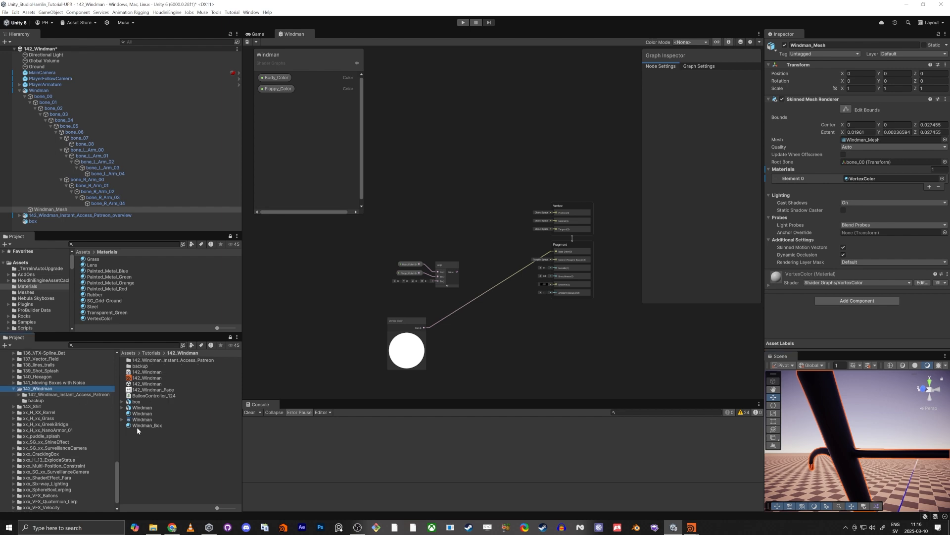
{"action": "left_click_drag", "start_coordinate": [142, 413], "coordinate": [841, 446]}
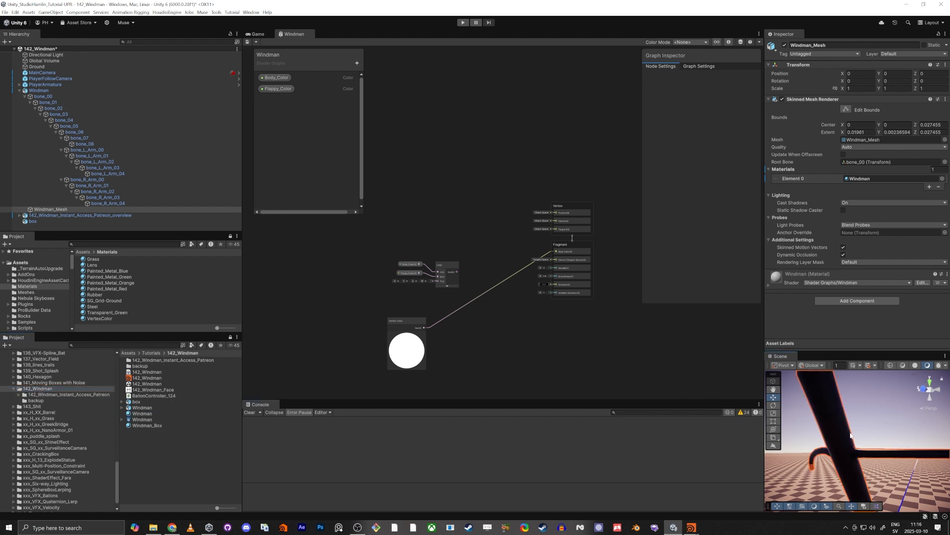
{"action": "right_click_drag", "start_coordinate": [851, 432], "coordinate": [804, 411]}
{"action": "left_click", "coordinate": [770, 290]}
{"action": "left_click", "coordinate": [859, 399]}
{"action": "right_click_drag", "start_coordinate": [866, 400], "coordinate": [851, 413]}
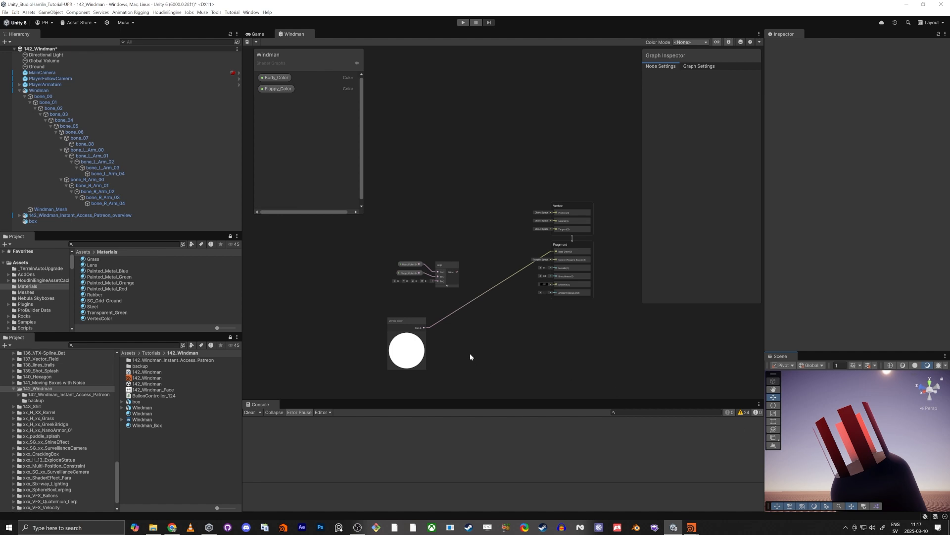
Create a Swizzle node from the Vertex Color output, set its mask to x, and place it beside Vertex Color.
{"action": "scroll", "coordinate": [450, 307], "scroll_direction": "up", "scroll_amount": 4}
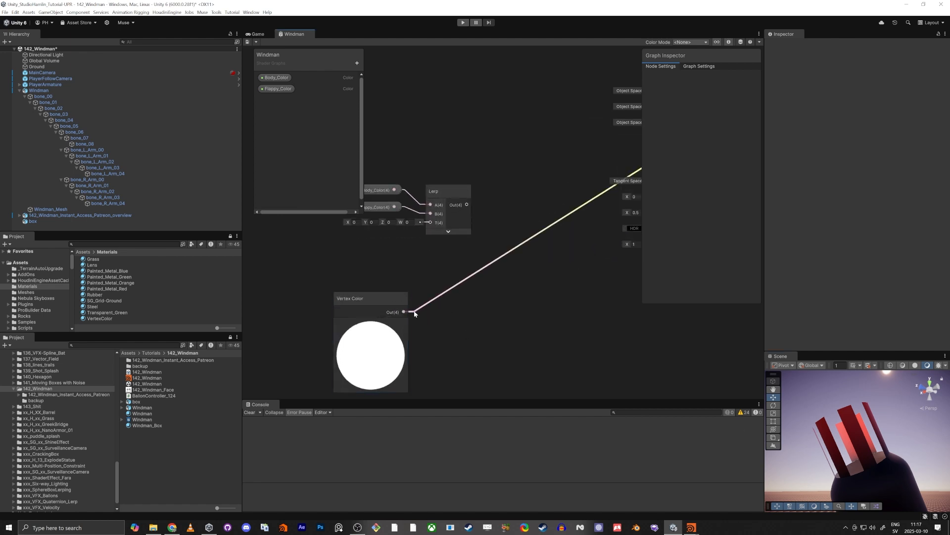
{"action": "left_click_drag", "start_coordinate": [361, 303], "coordinate": [483, 333]}
{"action": "type", "text": "swizzle"}
{"action": "key", "text": "Return"}
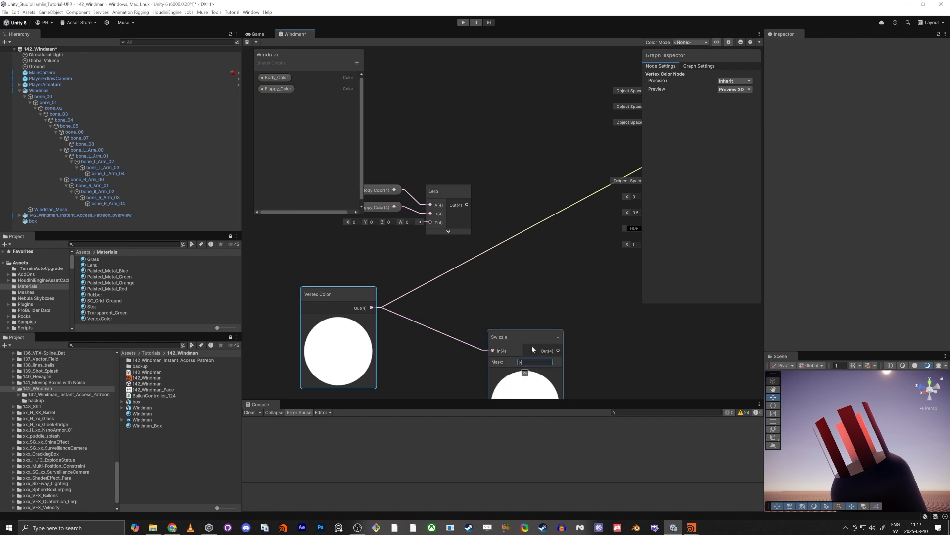
{"action": "type", "text": "x"}
{"action": "left_click_drag", "start_coordinate": [532, 345], "coordinate": [463, 316]}
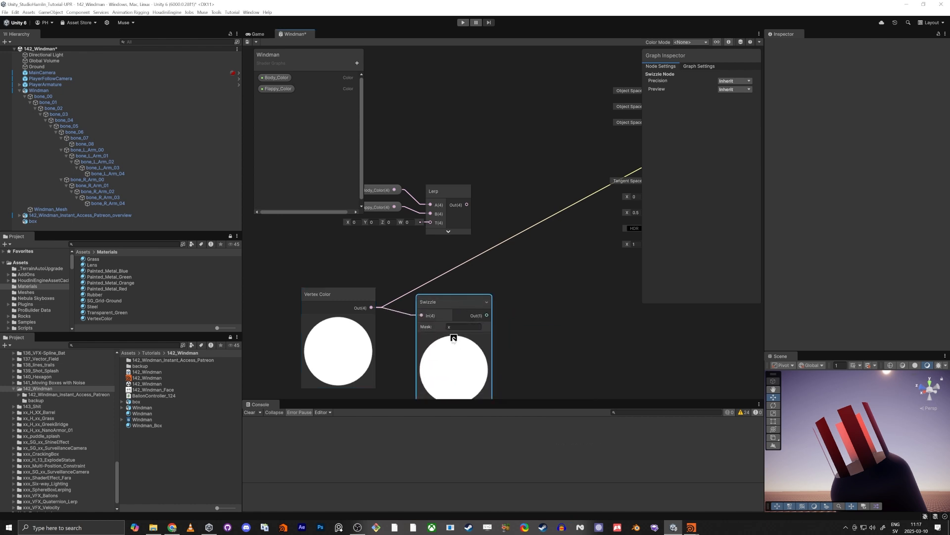
{"action": "left_click", "coordinate": [453, 338]}
{"action": "left_click", "coordinate": [338, 320]}
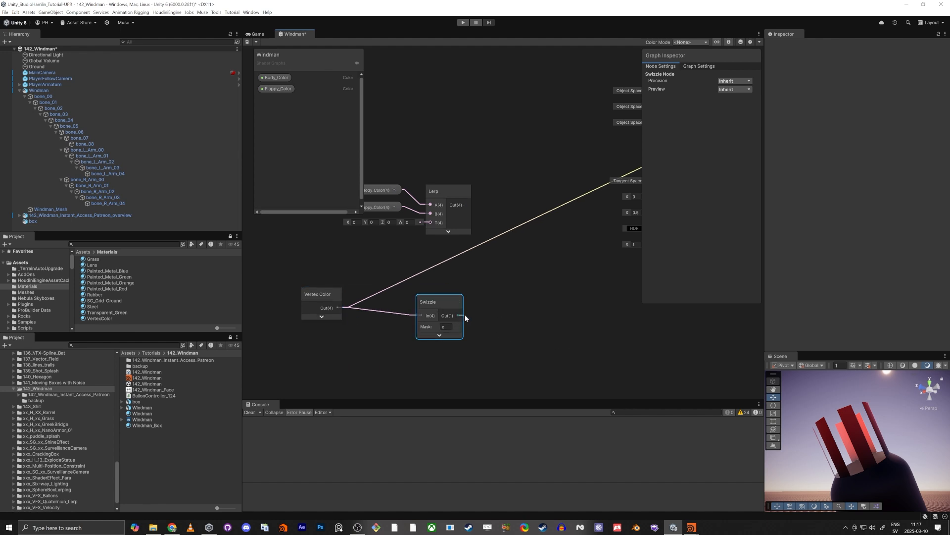
{"action": "left_click_drag", "start_coordinate": [465, 315], "coordinate": [476, 318]}
{"action": "left_click", "coordinate": [435, 358]}
{"action": "left_click", "coordinate": [439, 335]}
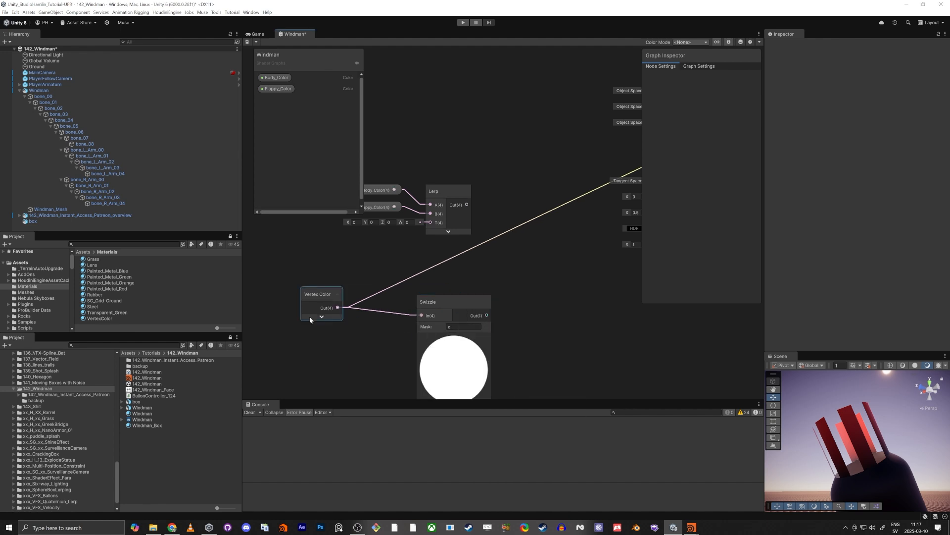
{"action": "left_click", "coordinate": [321, 316]}
Create a Ceiling node fed by the Swizzle node's output.
{"action": "left_click_drag", "start_coordinate": [487, 316], "coordinate": [529, 314]}
{"action": "type", "text": "ceiling"}
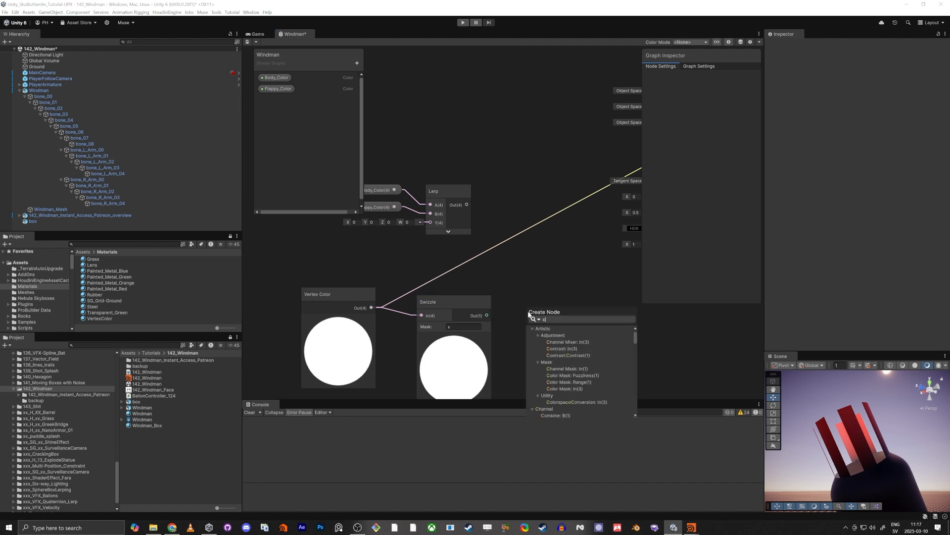
{"action": "key", "text": "Return"}
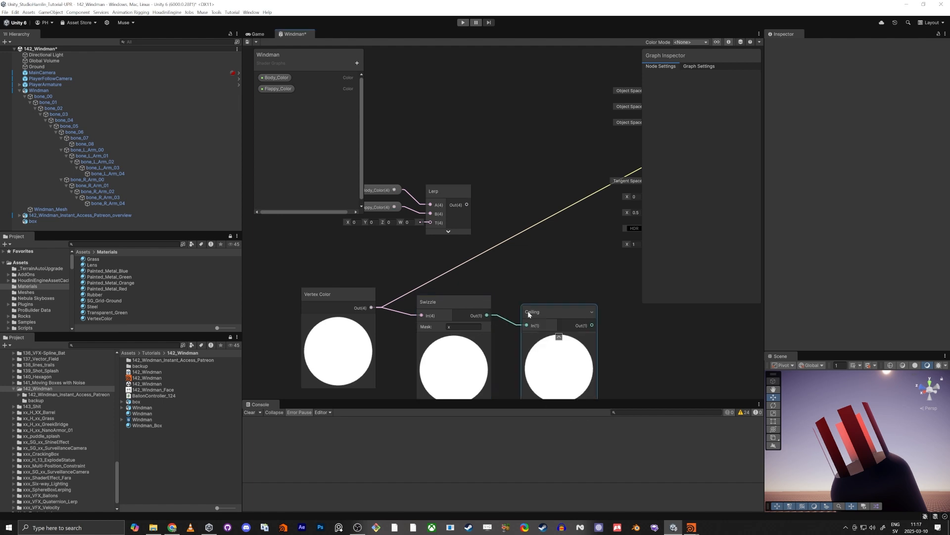
{"action": "middle_click_drag", "start_coordinate": [583, 299], "coordinate": [547, 304]}
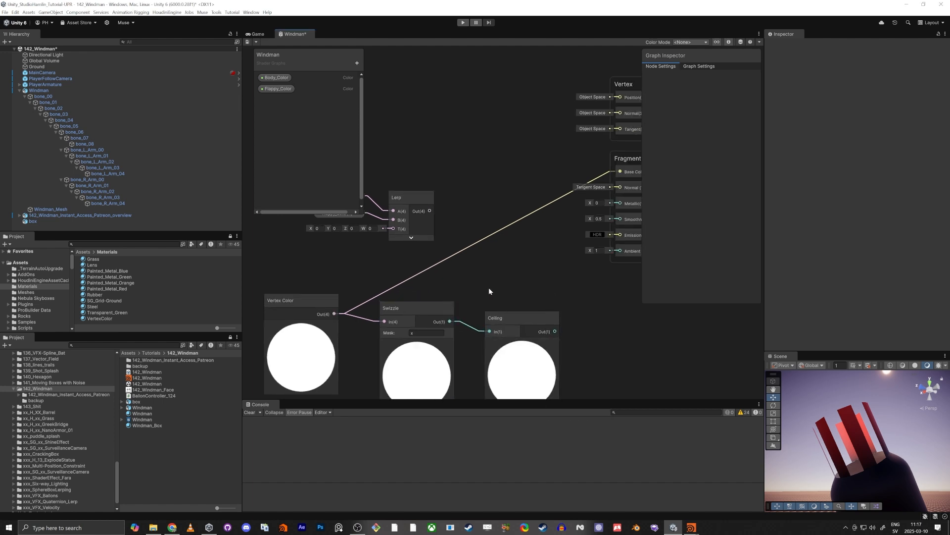
Shift the Vertex Color, Swizzle and Ceiling nodes beneath the Lerp and space Ceiling farther from Swizzle.
{"action": "left_click_drag", "start_coordinate": [324, 345], "coordinate": [324, 345]}
{"action": "left_click_drag", "start_coordinate": [529, 317], "coordinate": [402, 313]}
{"action": "left_click", "coordinate": [443, 293]}
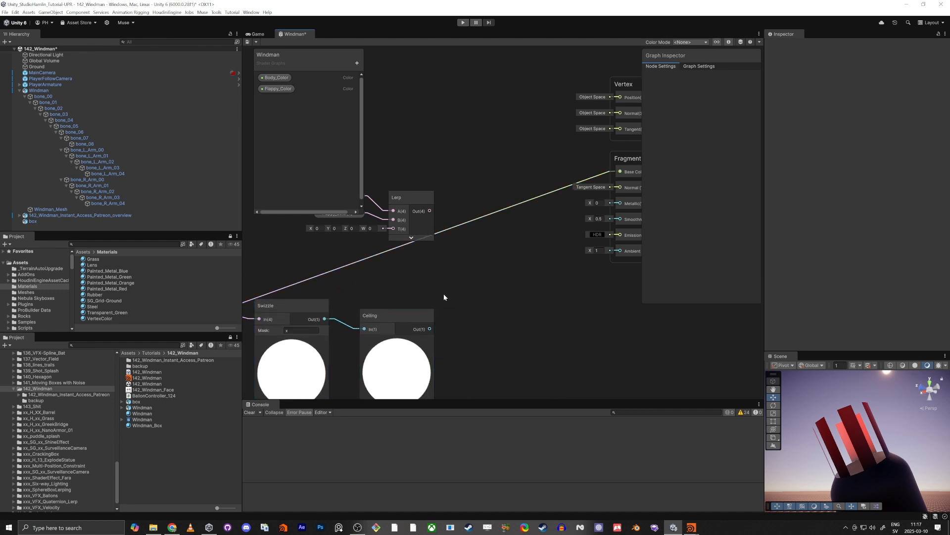
{"action": "middle_click_drag", "start_coordinate": [443, 293], "coordinate": [548, 280]}
{"action": "left_click_drag", "start_coordinate": [473, 317], "coordinate": [530, 319]}
Connect the Swizzle output directly to the Lerp's T input.
{"action": "left_click_drag", "start_coordinate": [428, 305], "coordinate": [498, 215]}
{"action": "middle_click_drag", "start_coordinate": [554, 225], "coordinate": [516, 246]}
{"action": "mouse_move", "coordinate": [504, 231]}
{"action": "left_mouse_down"}
{"action": "mouse_move", "coordinate": [498, 198]}
{"action": "mouse_move", "coordinate": [504, 221]}
{"action": "left_mouse_up"}
Connect the Lerp output to the Fragment's Base Color and save the shader graph.
{"action": "middle_click_drag", "start_coordinate": [543, 148], "coordinate": [442, 167]}
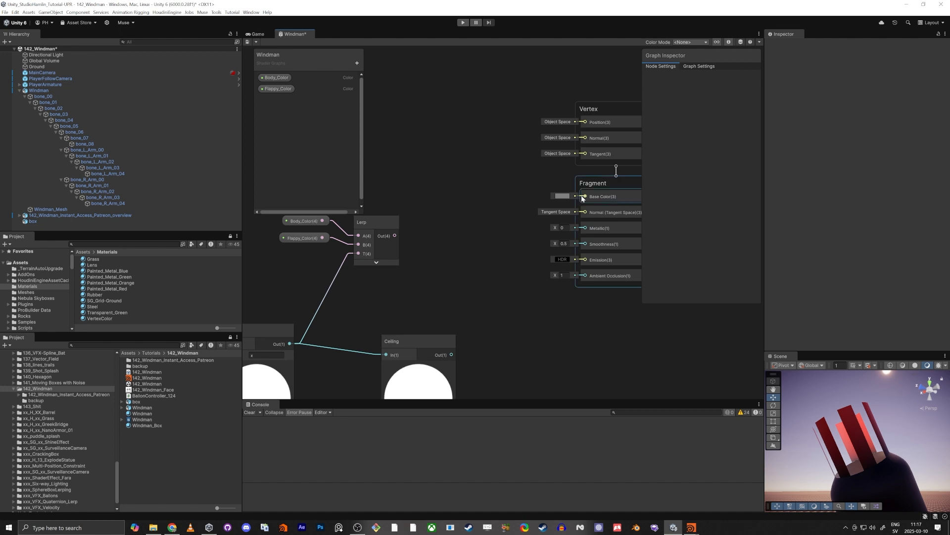
{"action": "left_click_drag", "start_coordinate": [583, 198], "coordinate": [395, 235]}
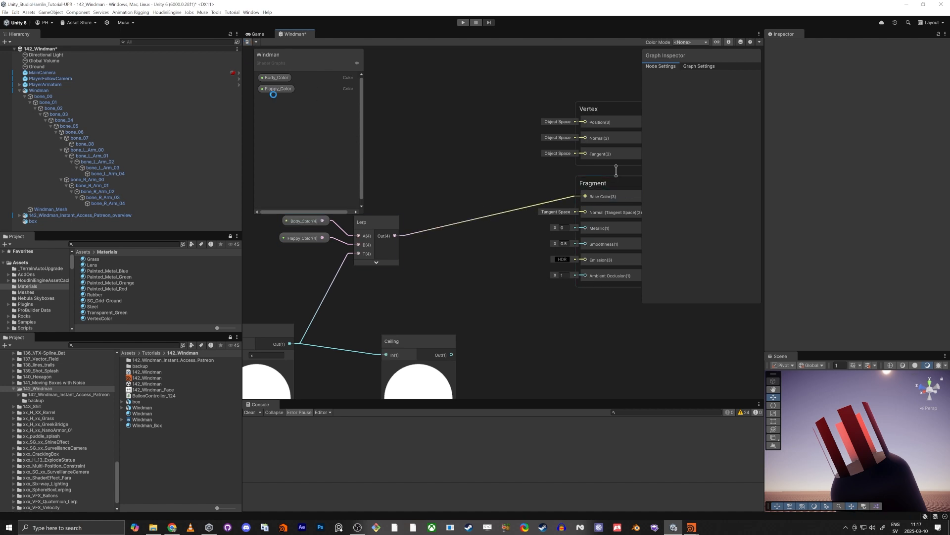
{"action": "key", "text": "ctrl+s"}
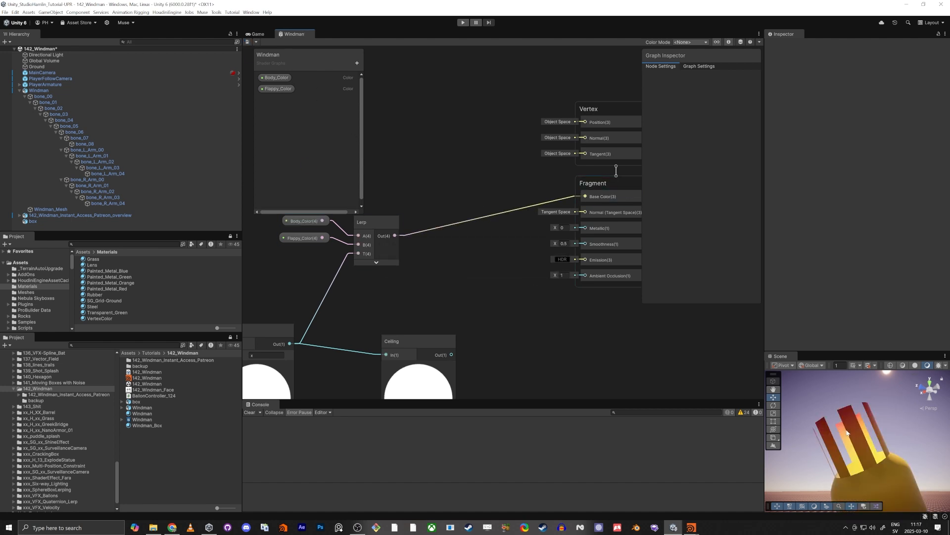
{"action": "right_click_drag", "start_coordinate": [847, 433], "coordinate": [857, 471]}
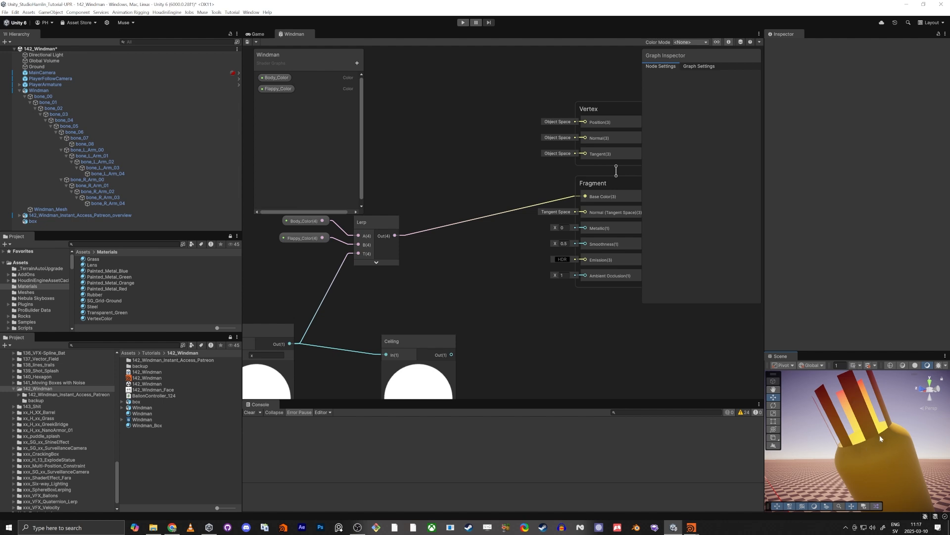
Connect the Ceiling output to the Lerp's T input and save the shader graph.
{"action": "middle_click_drag", "start_coordinate": [388, 315], "coordinate": [478, 284]}
{"action": "left_click", "coordinate": [511, 308]}
{"action": "left_click_drag", "start_coordinate": [511, 311], "coordinate": [448, 222]}
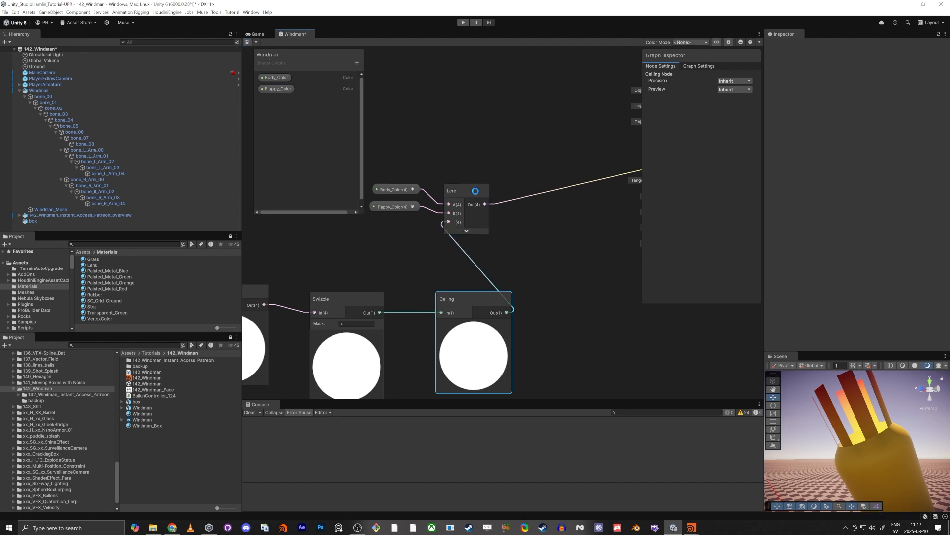
{"action": "key", "text": "ctrl+s"}
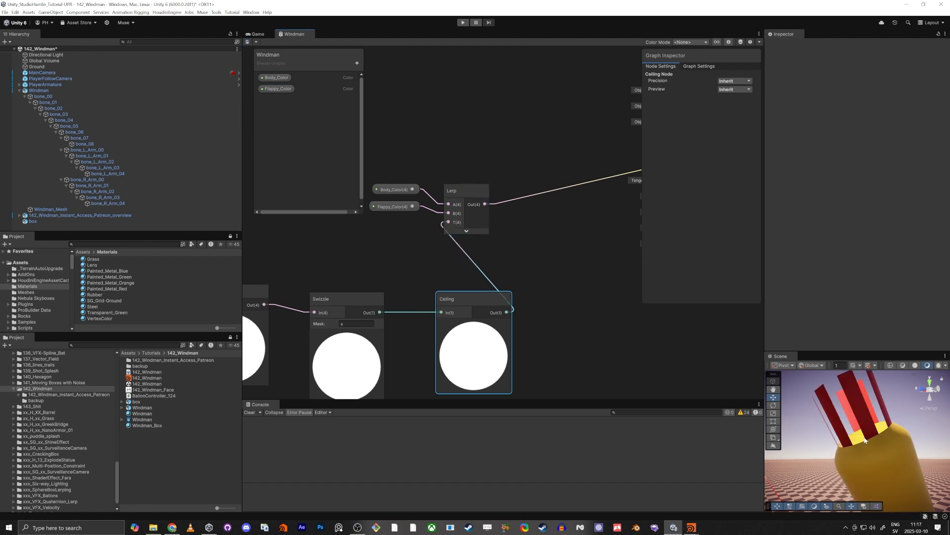
Examine the colors on the windman's body, arms and flappy ends in the Scene view.
{"action": "scroll", "coordinate": [865, 439], "scroll_direction": "down", "scroll_amount": 2}
{"action": "right_click_drag", "start_coordinate": [854, 445], "coordinate": [901, 443]}
{"action": "key", "text": "s"}
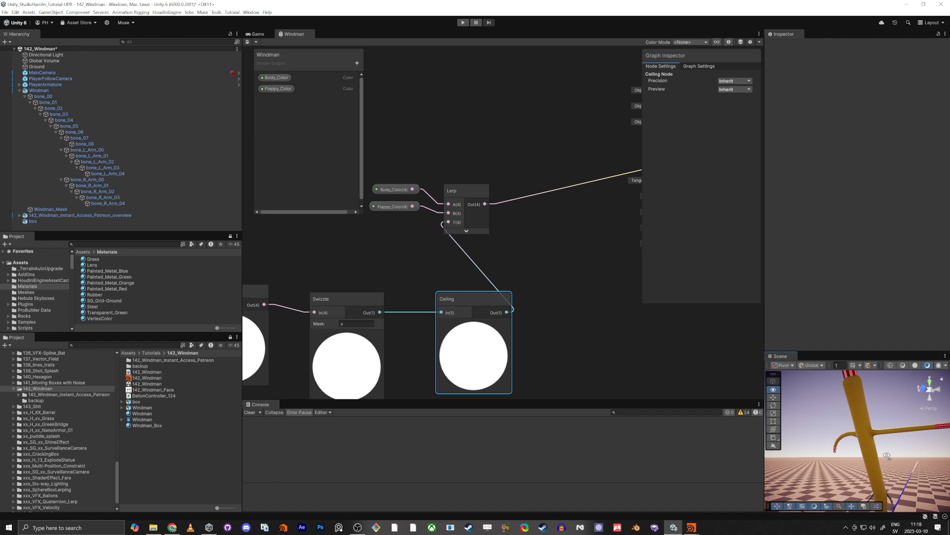
{"action": "key", "text": "w"}
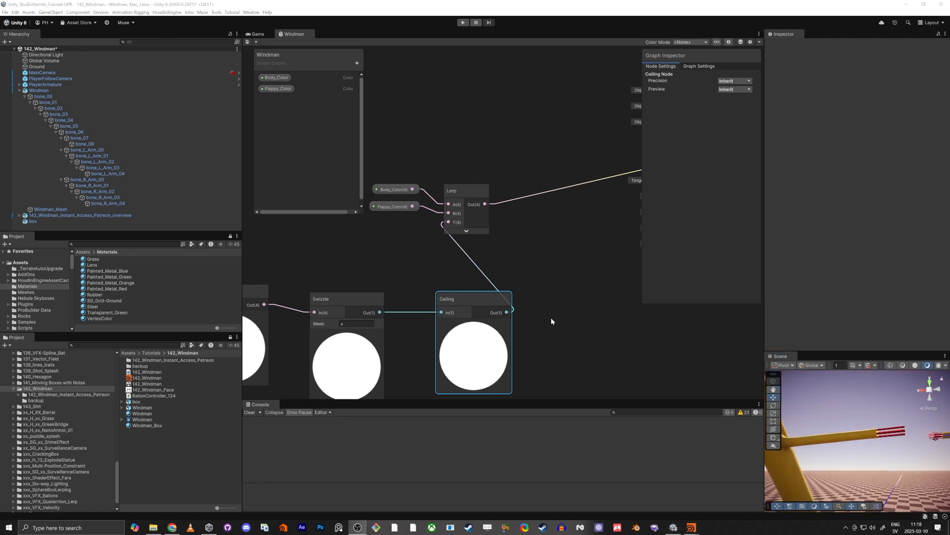
{"action": "scroll", "coordinate": [575, 275], "scroll_direction": "down", "scroll_amount": 5}
{"action": "key", "text": "s"}
{"action": "right_click_drag", "start_coordinate": [871, 432], "coordinate": [787, 443]}
{"action": "key", "text": "w"}
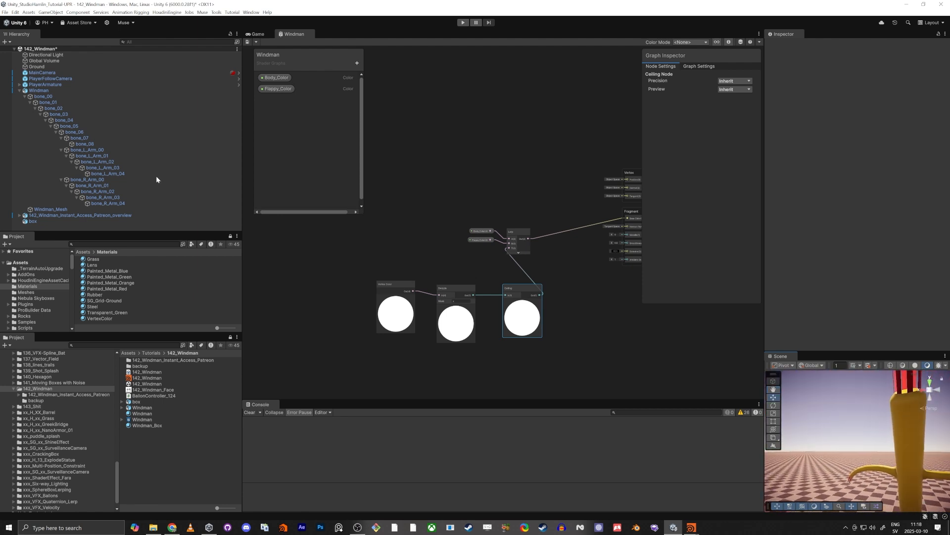
Delete the Windman object from the scene and add a fresh instance of the Windman model.
{"action": "left_click", "coordinate": [51, 97]}
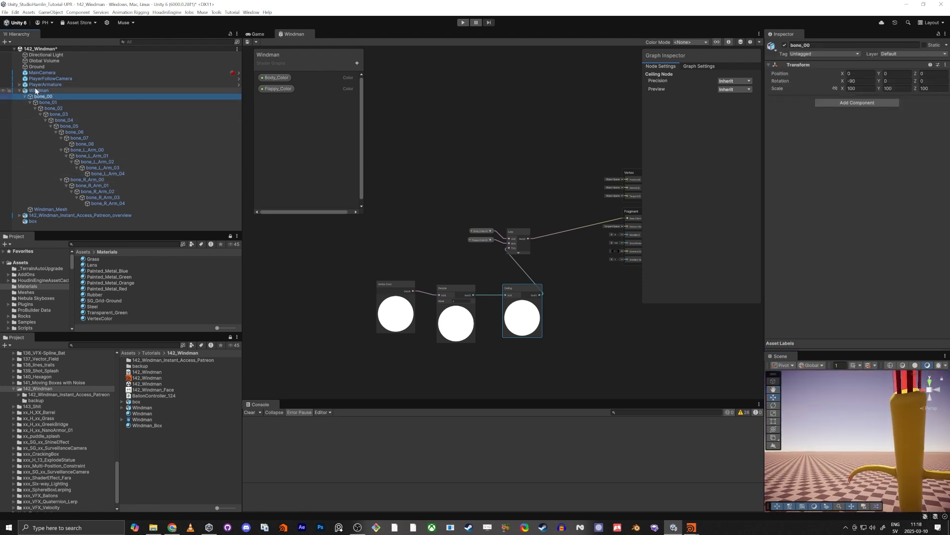
{"action": "left_click", "coordinate": [36, 91]}
{"action": "key", "text": "Delete"}
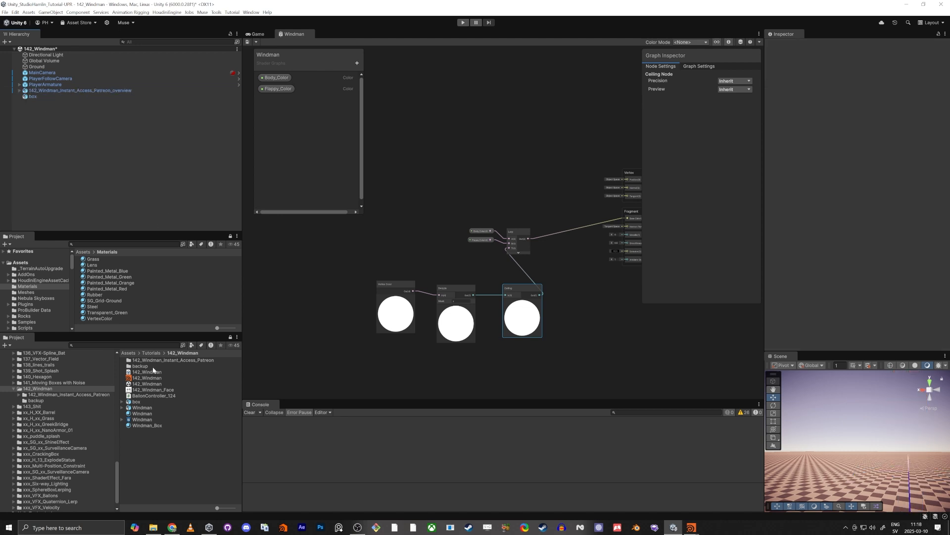
{"action": "left_click_drag", "start_coordinate": [143, 407], "coordinate": [83, 172]}
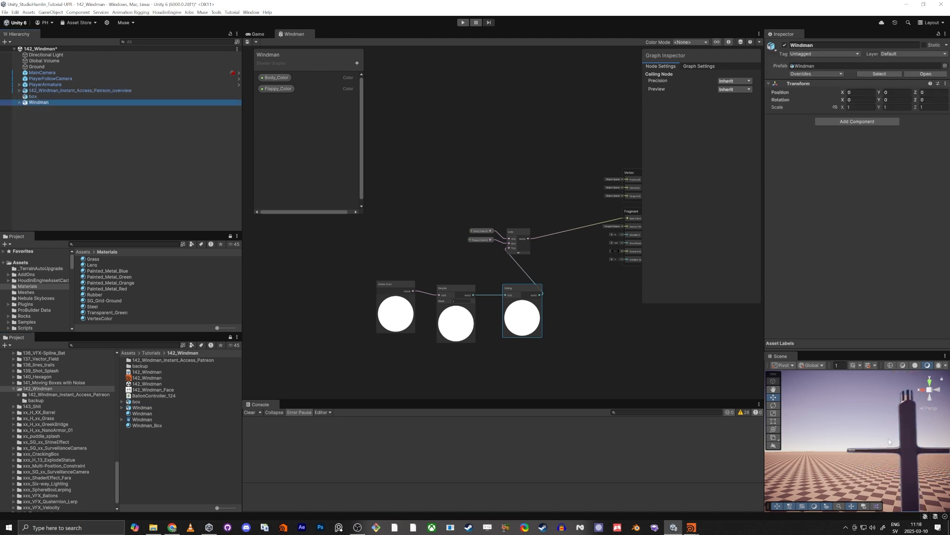
Apply the Windman material to the new windman instance in the Scene view.
{"action": "right_click_drag", "start_coordinate": [889, 442], "coordinate": [915, 450]}
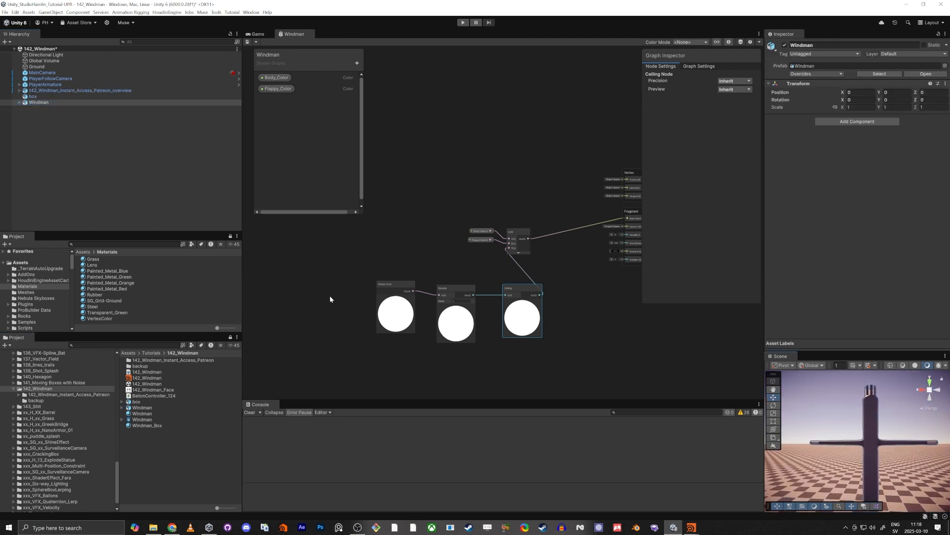
{"action": "left_click_drag", "start_coordinate": [150, 412], "coordinate": [589, 421]}
{"action": "left_click_drag", "start_coordinate": [132, 415], "coordinate": [875, 422]}
{"action": "right_click_drag", "start_coordinate": [877, 429], "coordinate": [853, 436]}
{"action": "key", "text": "w"}
Switch to Houdini, select the uvproject1 node and turn on its display.
{"action": "key", "text": "alt+Tab"}
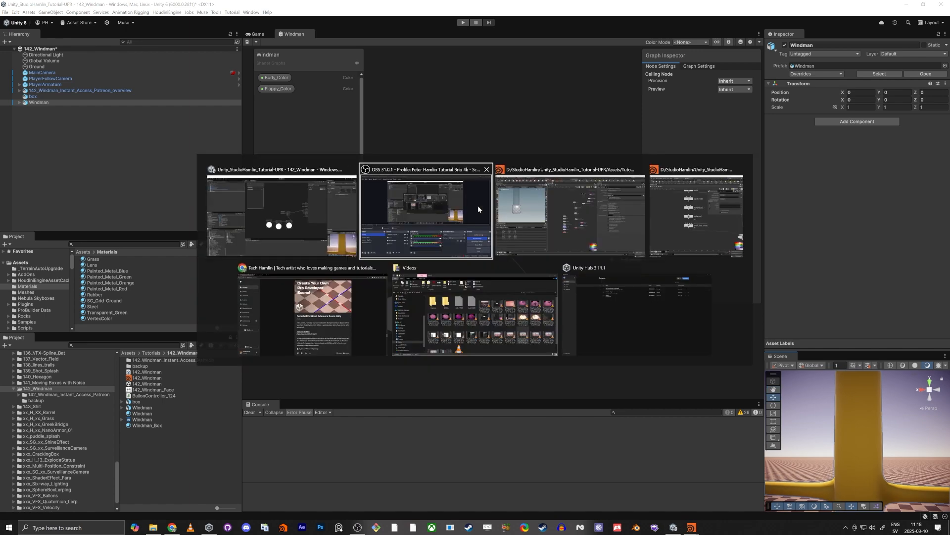
{"action": "scroll", "coordinate": [530, 234], "scroll_direction": "up", "scroll_amount": 6}
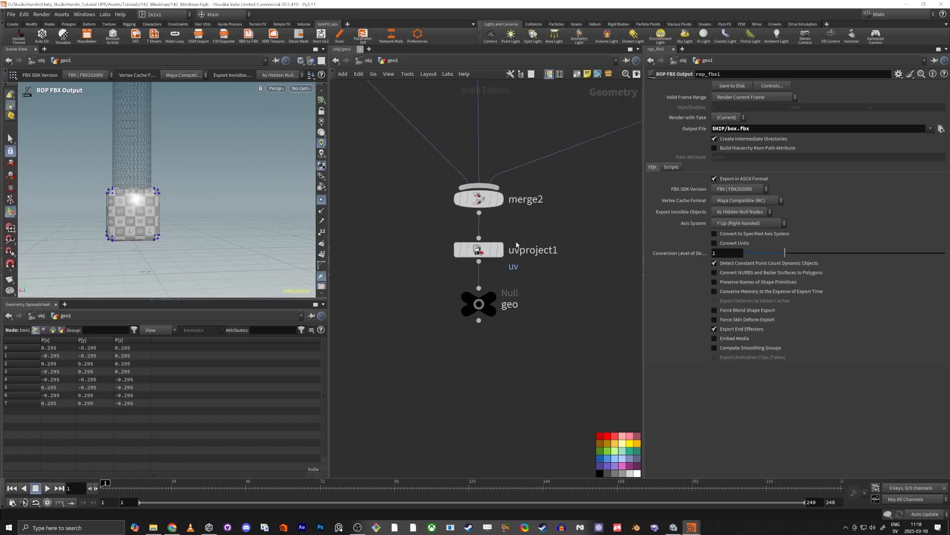
{"action": "mouse_move", "coordinate": [479, 249]}
{"action": "left_click", "coordinate": [505, 222]}
{"action": "left_click", "coordinate": [483, 249]}
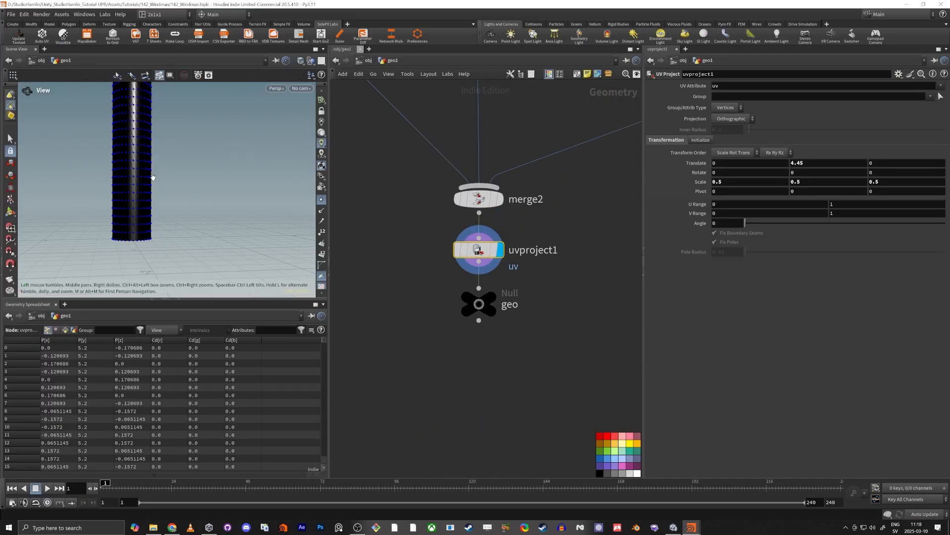
Examine the windman's projected UVs on body and arms in the UV view.
{"action": "key", "text": "space+5"}
{"action": "middle_click_drag", "start_coordinate": [206, 161], "coordinate": [193, 219], "text": "alt"}
{"action": "right_click_drag", "start_coordinate": [216, 214], "coordinate": [191, 227], "text": "alt"}
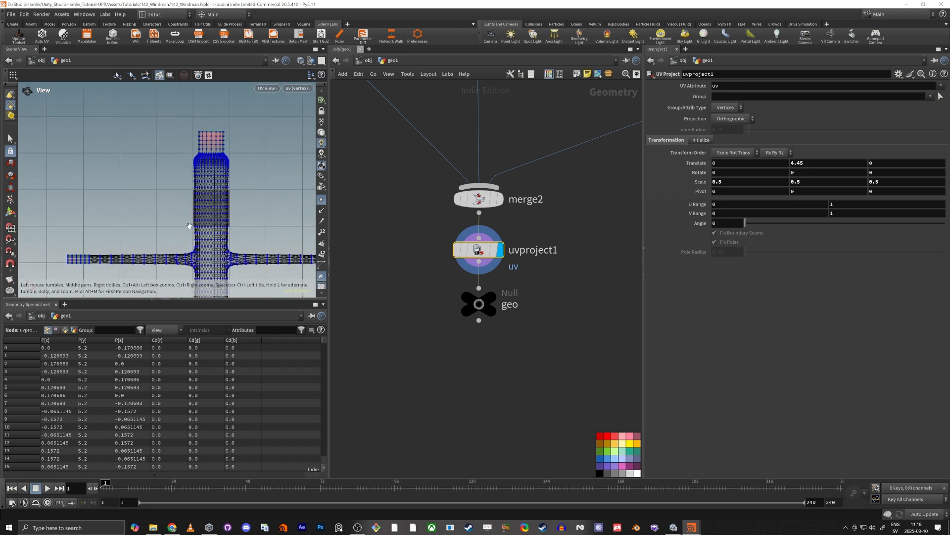
{"action": "key", "text": "Return"}
{"action": "middle_click_drag", "start_coordinate": [243, 206], "coordinate": [164, 151], "text": "alt"}
{"action": "right_click_drag", "start_coordinate": [164, 151], "coordinate": [140, 161], "text": "alt"}
{"action": "middle_click_drag", "start_coordinate": [140, 161], "coordinate": [157, 172], "text": "alt"}
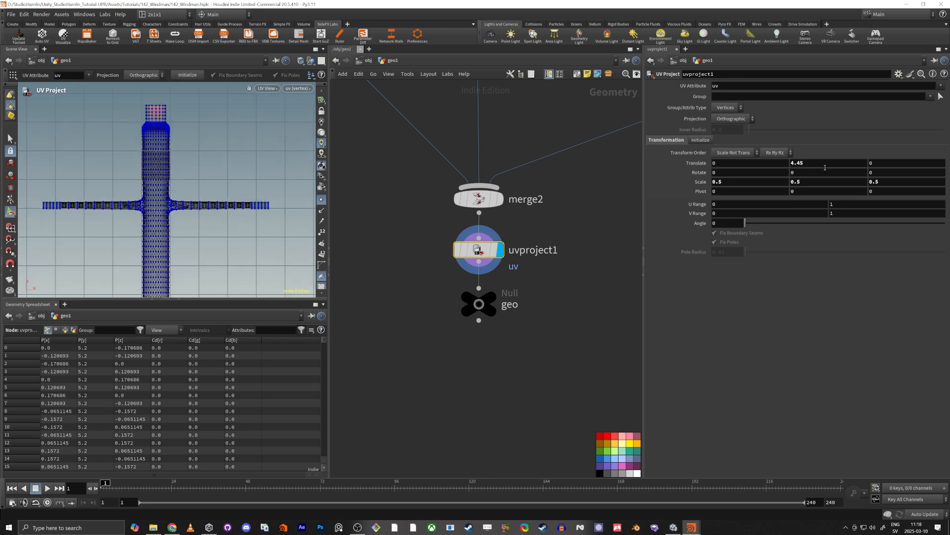
Shift the windman's UV projection vertically by setting the Y translation of uvproject1 to 4.17.
{"action": "middle_click_drag", "start_coordinate": [824, 167], "coordinate": [803, 176]}
{"action": "middle_click_drag", "start_coordinate": [707, 182], "coordinate": [644, 183]}
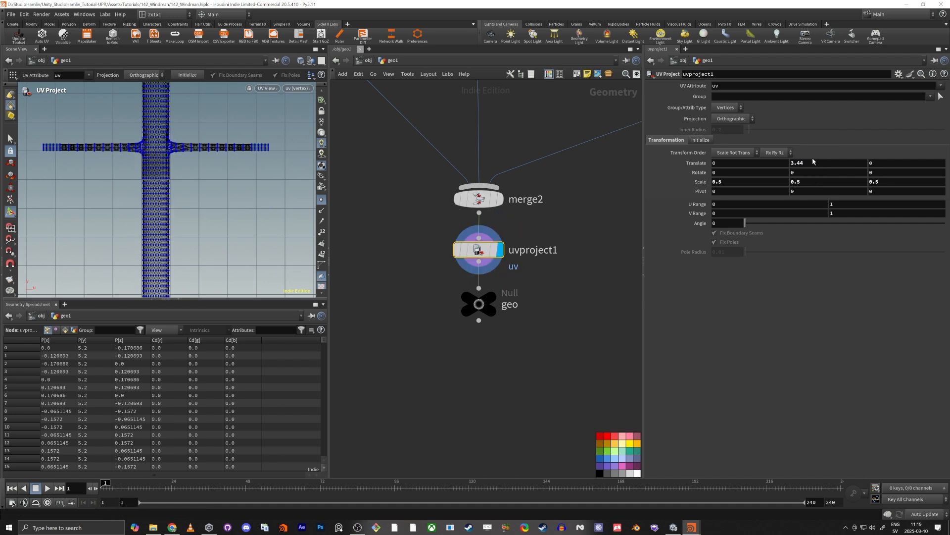
{"action": "middle_click_drag", "start_coordinate": [814, 161], "coordinate": [864, 177]}
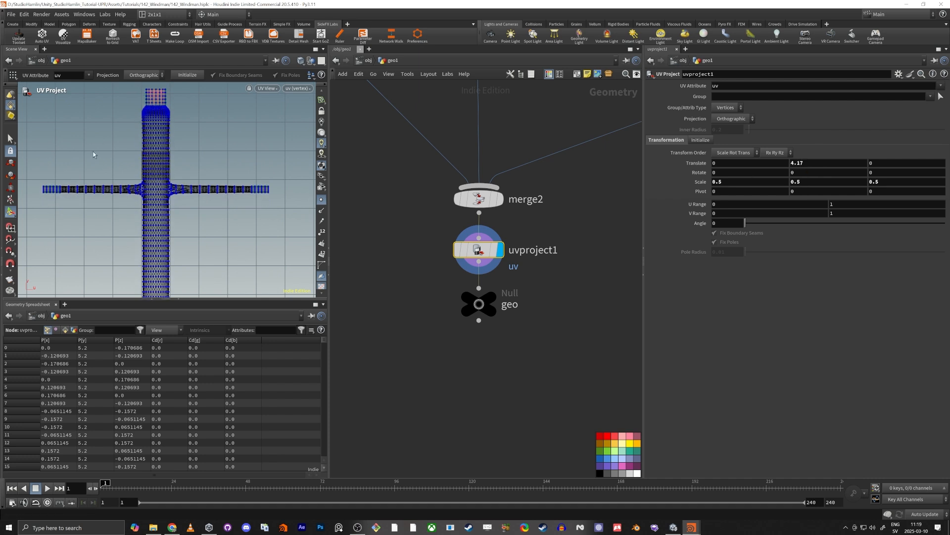
Export the windman from the rop_fbxcharacteroutput1 node to $HIP/Windman.fbx.
{"action": "scroll", "coordinate": [421, 112], "scroll_direction": "down", "scroll_amount": 6}
{"action": "middle_click_drag", "start_coordinate": [420, 283], "coordinate": [431, 173]}
{"action": "middle_click_drag", "start_coordinate": [489, 271], "coordinate": [517, 241]}
{"action": "left_click_drag", "start_coordinate": [406, 388], "coordinate": [427, 339]}
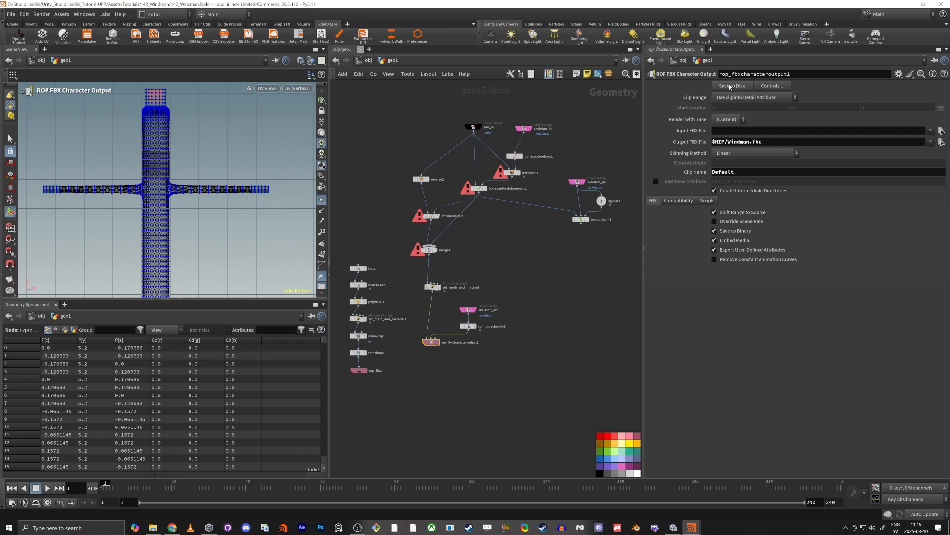
{"action": "middle_click_drag", "start_coordinate": [407, 360], "coordinate": [439, 376]}
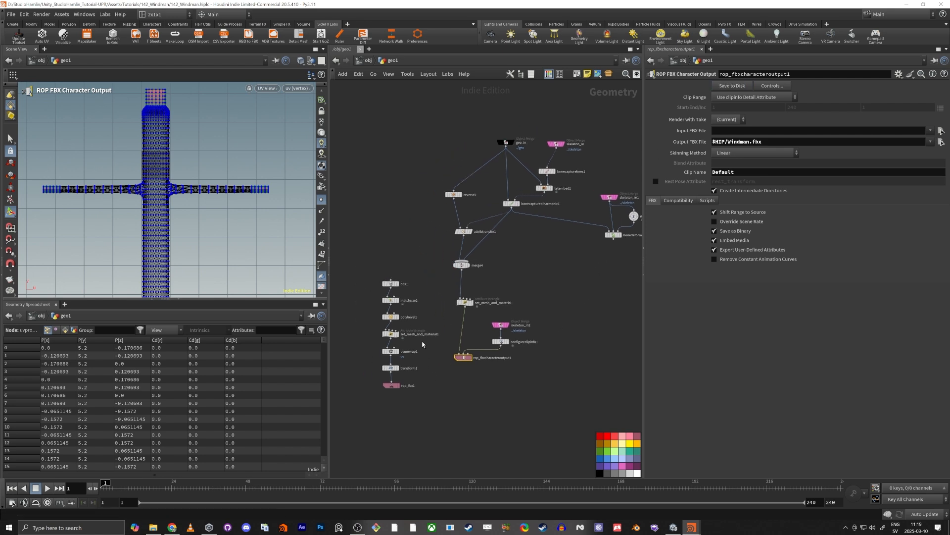
Switch to Unity and move the Vertex Color, Swizzle and Ceiling nodes farther away from the Lerp node.
{"action": "key", "text": "alt+Tab"}
{"action": "left_click", "coordinate": [440, 230]}
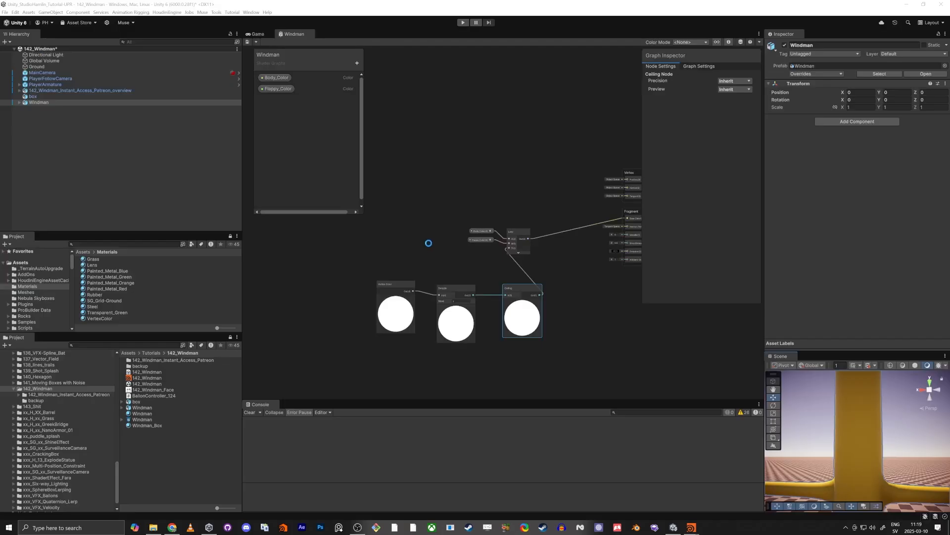
{"action": "left_click_drag", "start_coordinate": [353, 270], "coordinate": [426, 264]}
{"action": "left_click", "coordinate": [377, 355]}
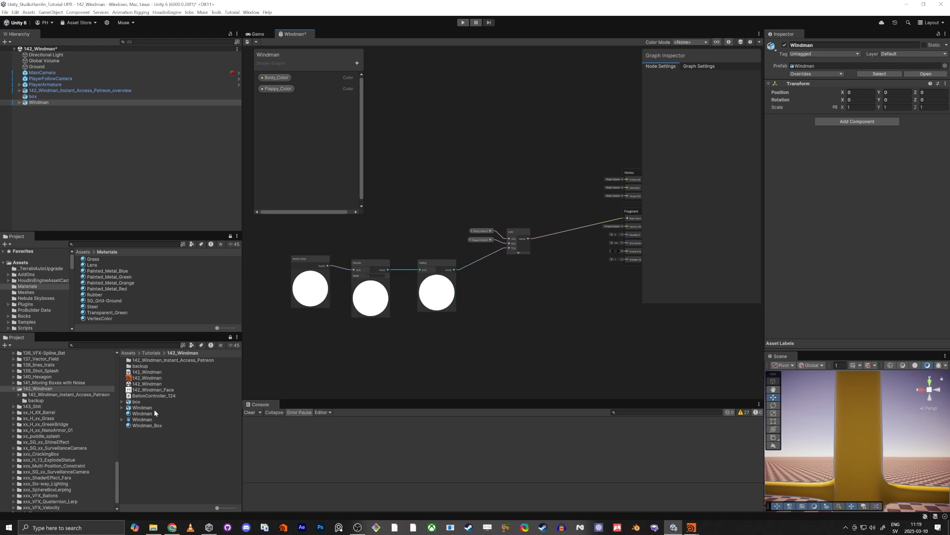
Open the 142_Windman_Face texture in Photoshop and check the Shape 9 layer by toggling its visibility.
{"action": "left_click", "coordinate": [150, 390]}
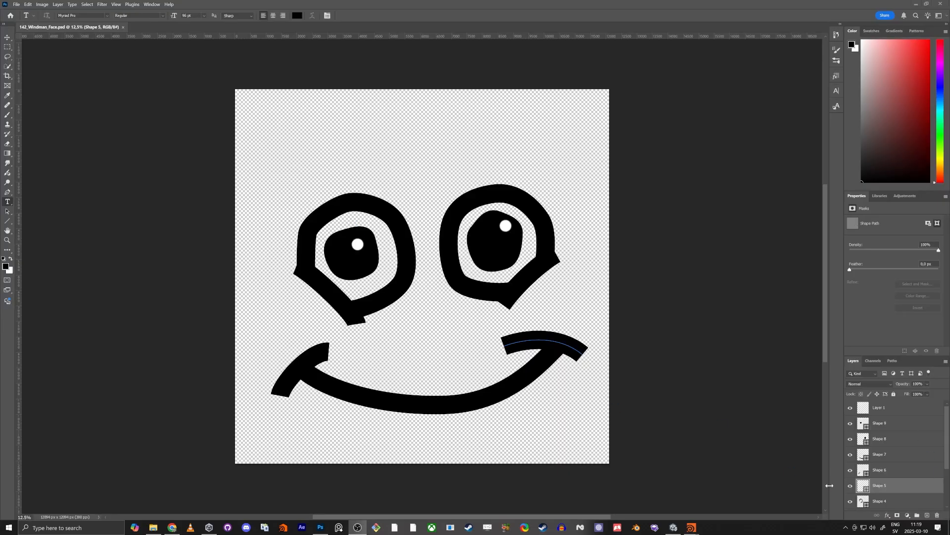
{"action": "left_click", "coordinate": [849, 422]}
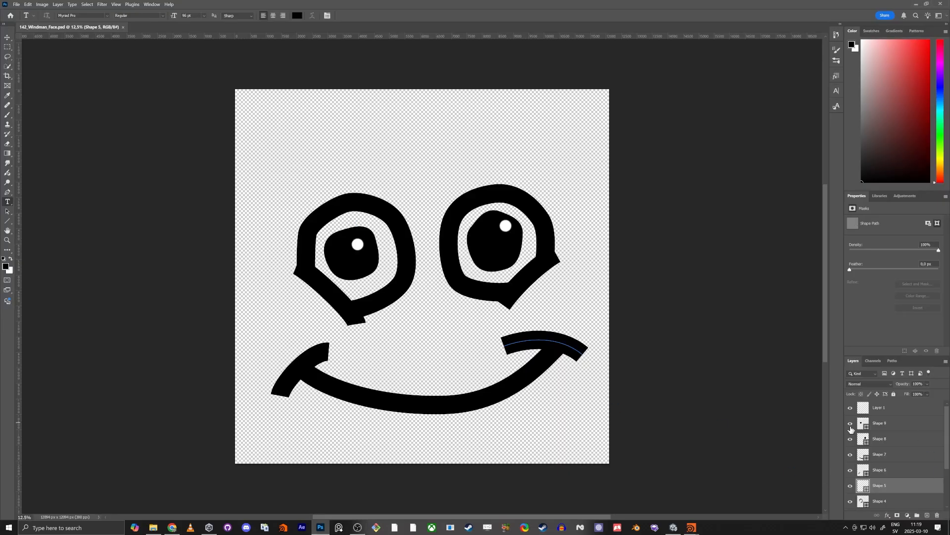
{"action": "left_click", "coordinate": [851, 424]}
{"action": "left_click", "coordinate": [851, 423]}
{"action": "left_click", "coordinate": [928, 4]}
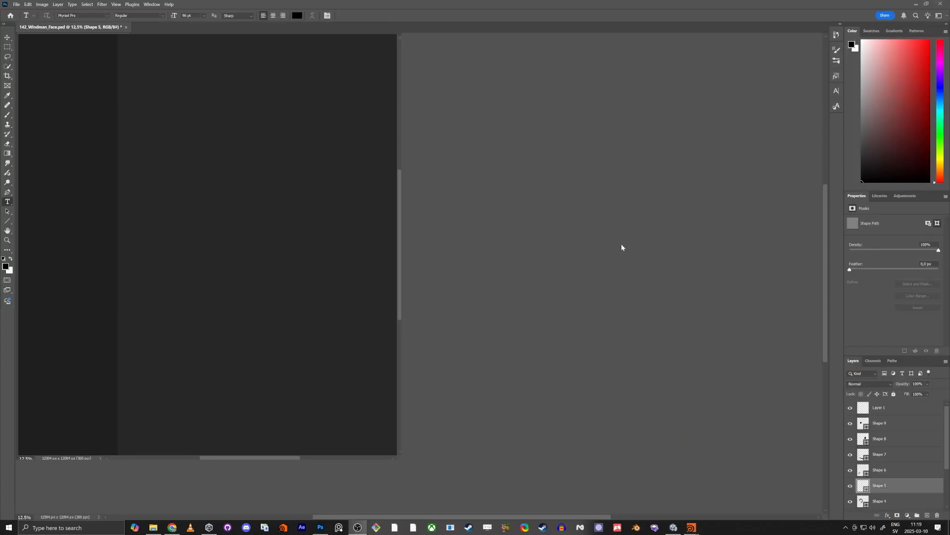
Return to Unity and check the Wrap Mode in the import settings of the 142_Windman_Face texture.
{"action": "key", "text": "alt+Tab"}
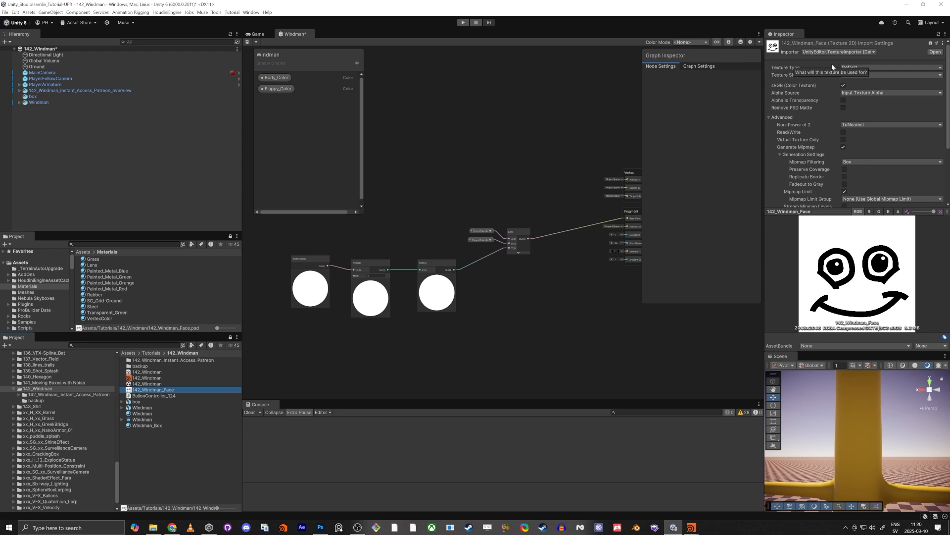
{"action": "scroll", "coordinate": [890, 143], "scroll_direction": "down", "scroll_amount": 4}
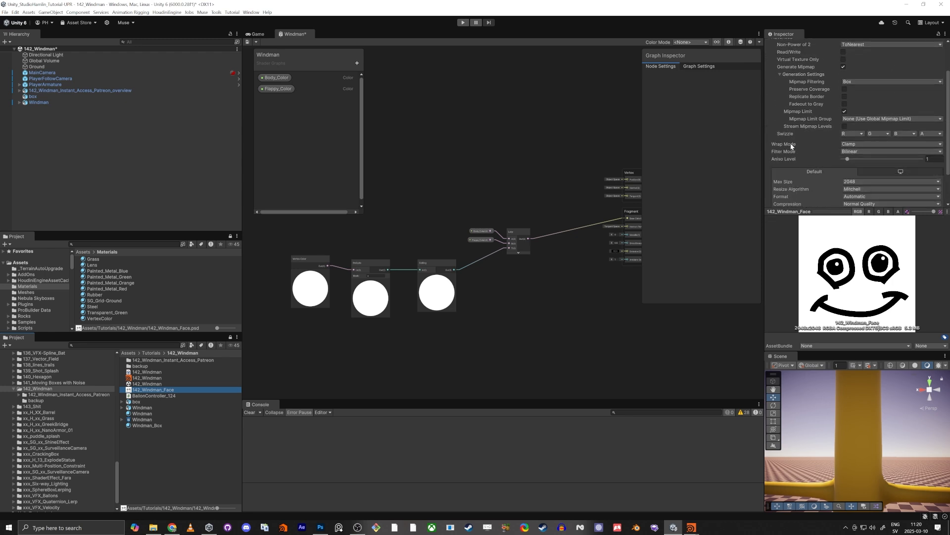
{"action": "left_click", "coordinate": [855, 143]}
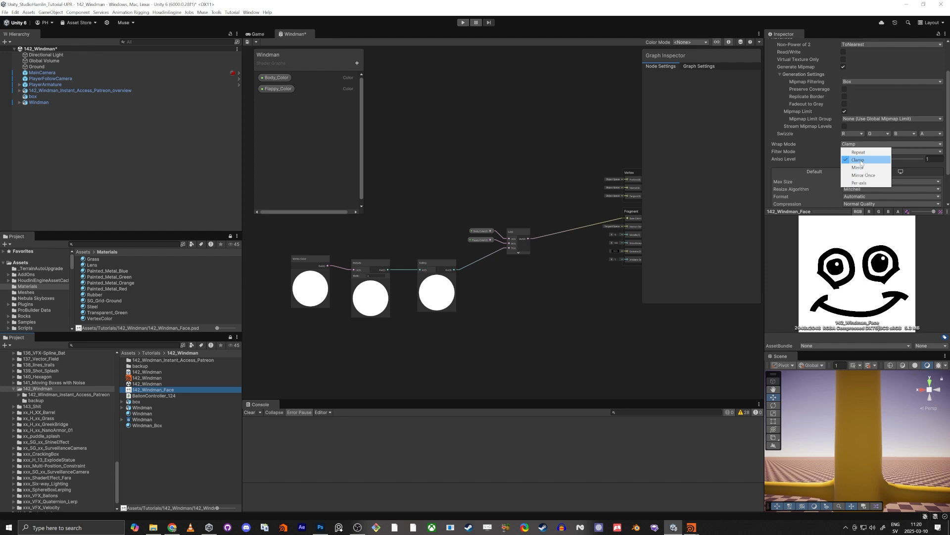
{"action": "left_click", "coordinate": [543, 153]}
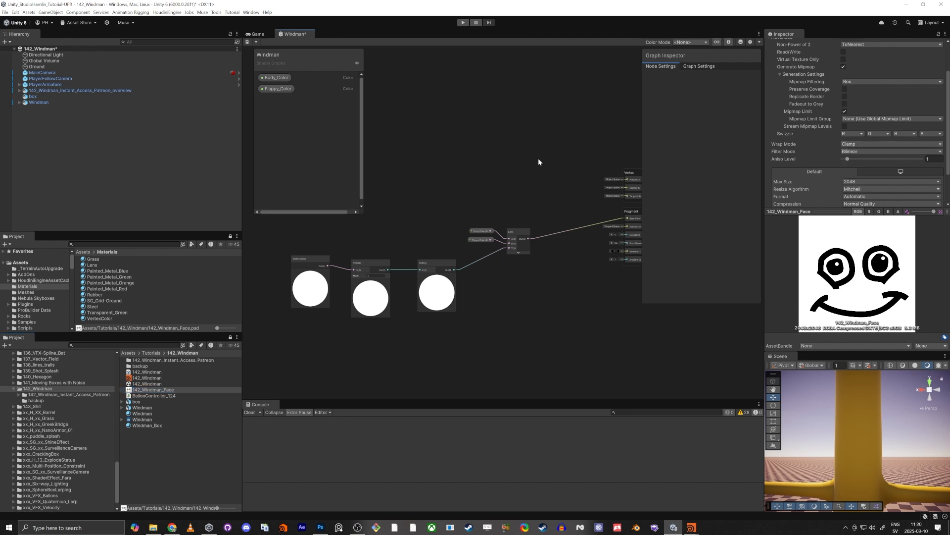
Switch to Houdini and examine the UV tile boundary around the windman's face area up close.
{"action": "key", "text": "alt+Tab"}
{"action": "left_click", "coordinate": [617, 216]}
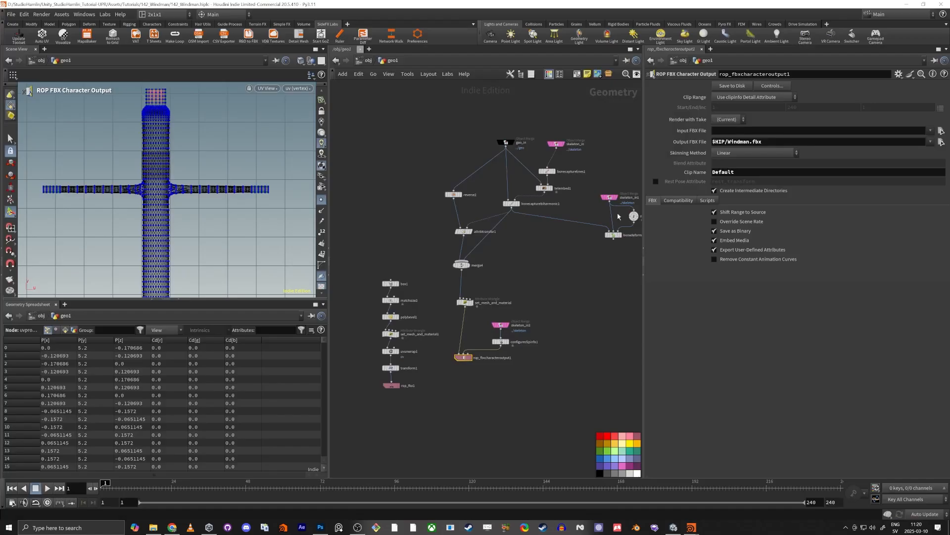
{"action": "scroll", "coordinate": [154, 159], "scroll_direction": "up", "scroll_amount": 6}
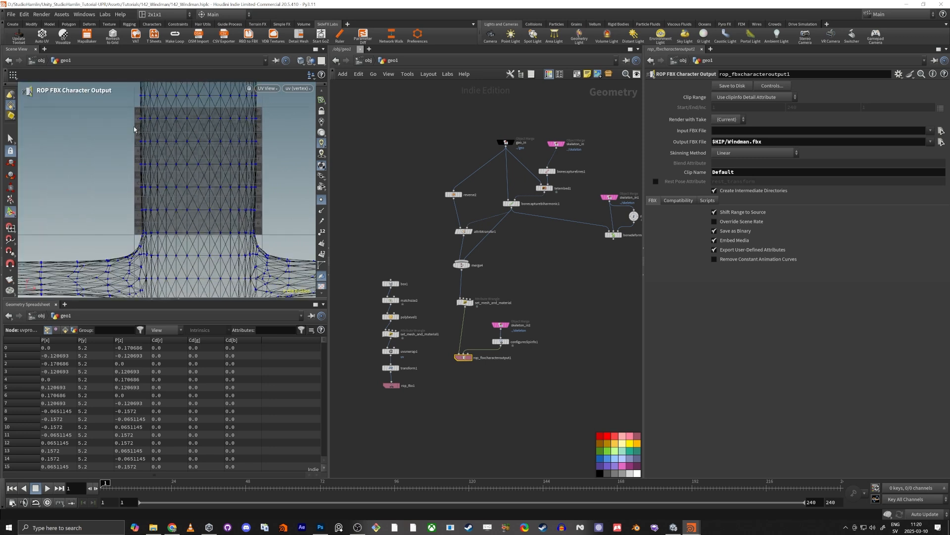
Return to Unity's shader graph and add a Sample Texture 2D node below the Ceiling node.
{"action": "key", "text": "alt+Tab"}
{"action": "left_click", "coordinate": [418, 211]}
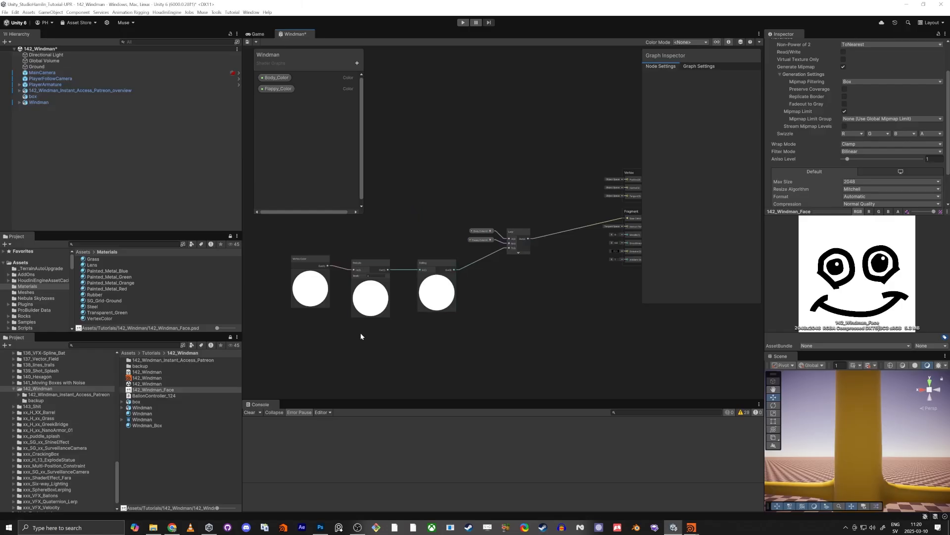
{"action": "middle_click_drag", "start_coordinate": [427, 385], "coordinate": [411, 331]}
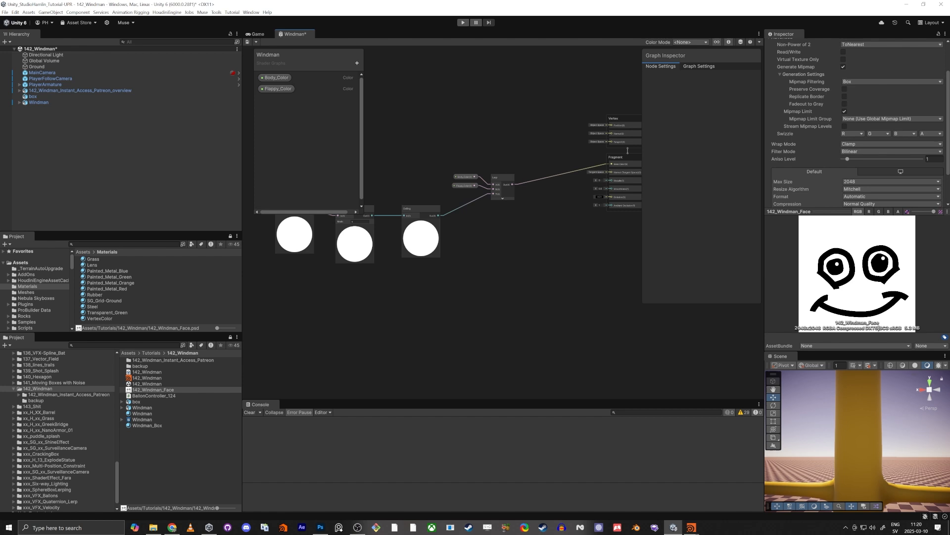
{"action": "key", "text": "space"}
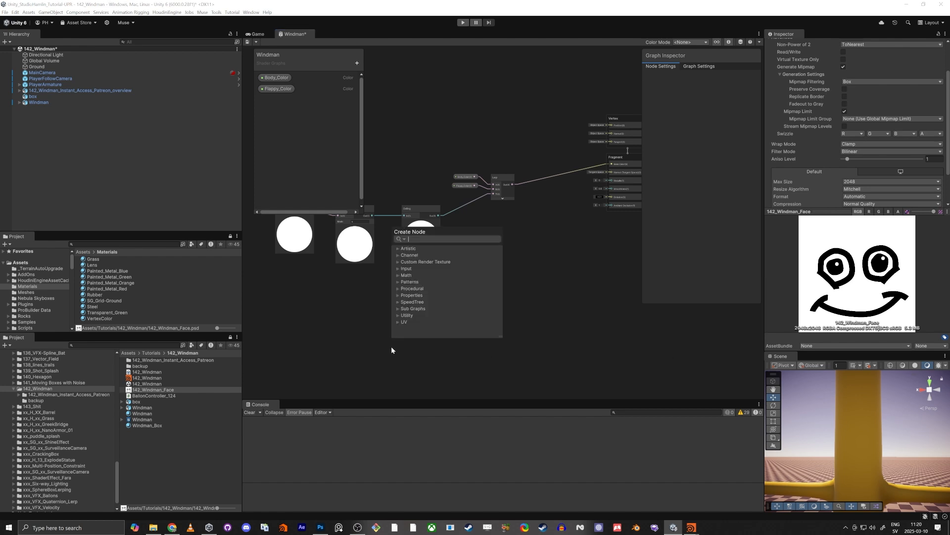
{"action": "type", "text": "sample"}
{"action": "key", "text": "Down"}
{"action": "key", "text": "Down"}
{"action": "key", "text": "Up"}
{"action": "key", "text": "Up"}
{"action": "key", "text": "Up"}
{"action": "key", "text": "Up"}
{"action": "key", "text": "Up"}
{"action": "key", "text": "Up"}
{"action": "key", "text": "Up"}
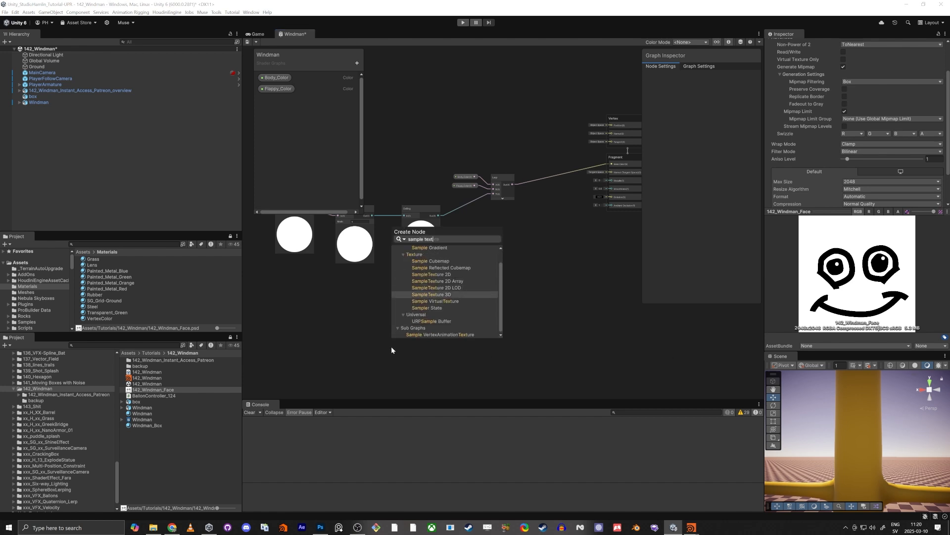
{"action": "key", "text": "Return"}
{"action": "scroll", "coordinate": [441, 367], "scroll_direction": "up", "scroll_amount": 5}
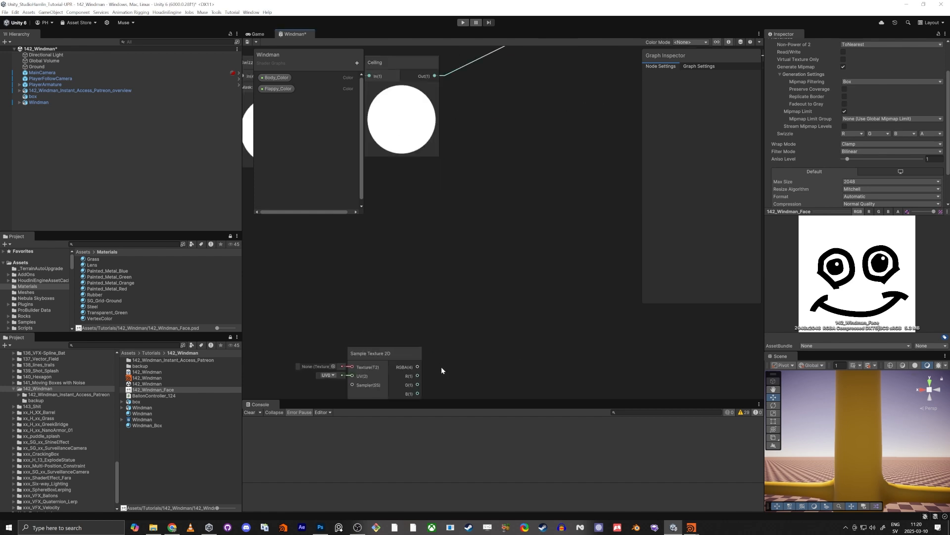
{"action": "left_click_drag", "start_coordinate": [388, 351], "coordinate": [400, 273]}
{"action": "middle_click_drag", "start_coordinate": [341, 264], "coordinate": [408, 260]}
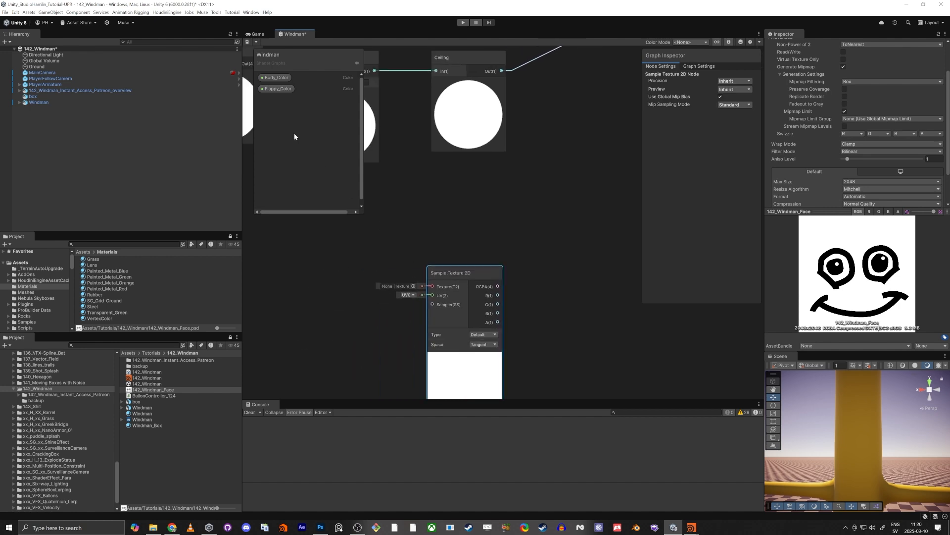
Add a Texture 2D property named Face to the Windman shader graph.
{"action": "left_click", "coordinate": [357, 63]}
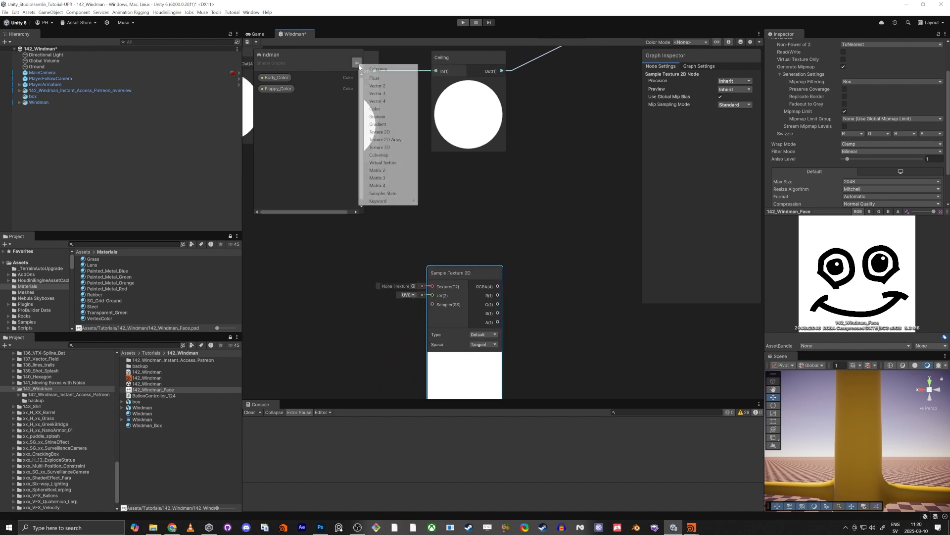
{"action": "left_click", "coordinate": [391, 132]}
{"action": "type", "text": "Face"}
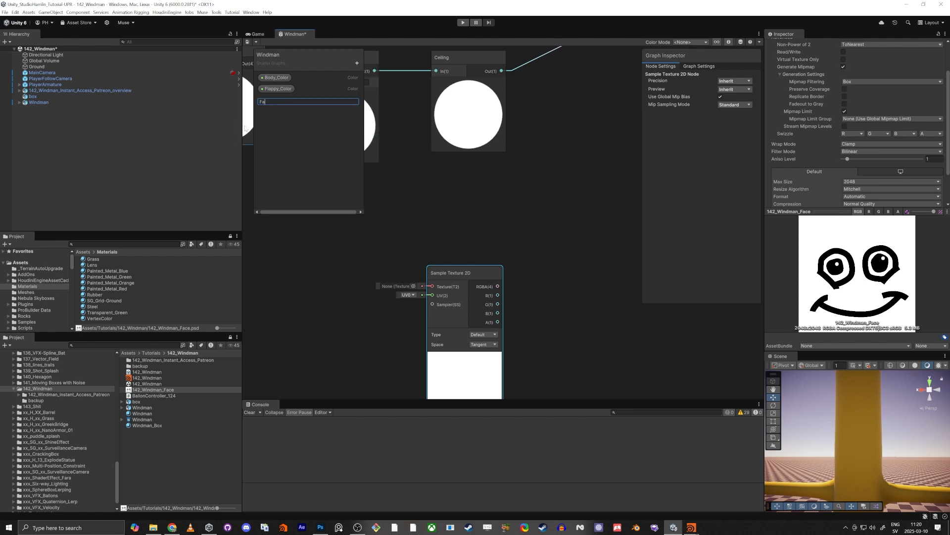
{"action": "key", "text": "Return"}
Place the Face property in the graph and connect it to the Texture input of the Sample Texture 2D node.
{"action": "left_click", "coordinate": [274, 91]}
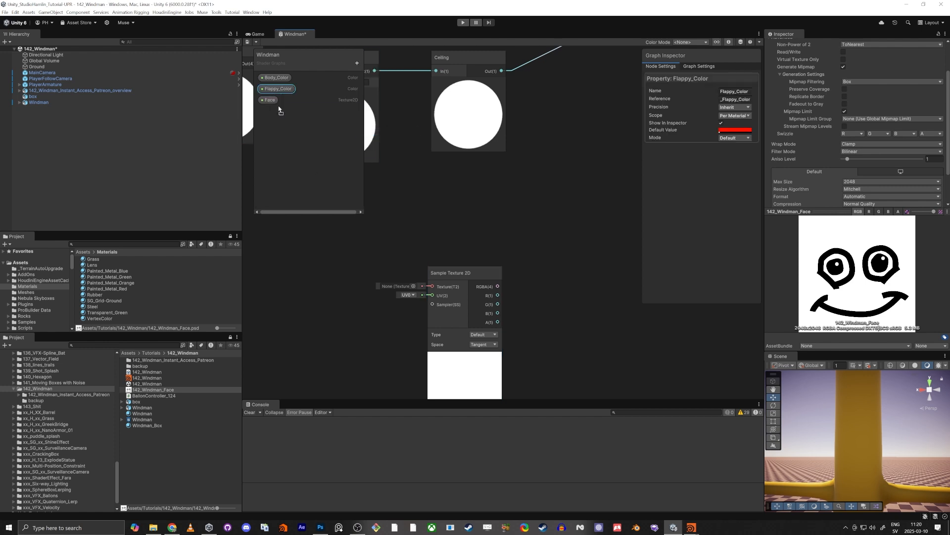
{"action": "left_click_drag", "start_coordinate": [271, 101], "coordinate": [331, 310]}
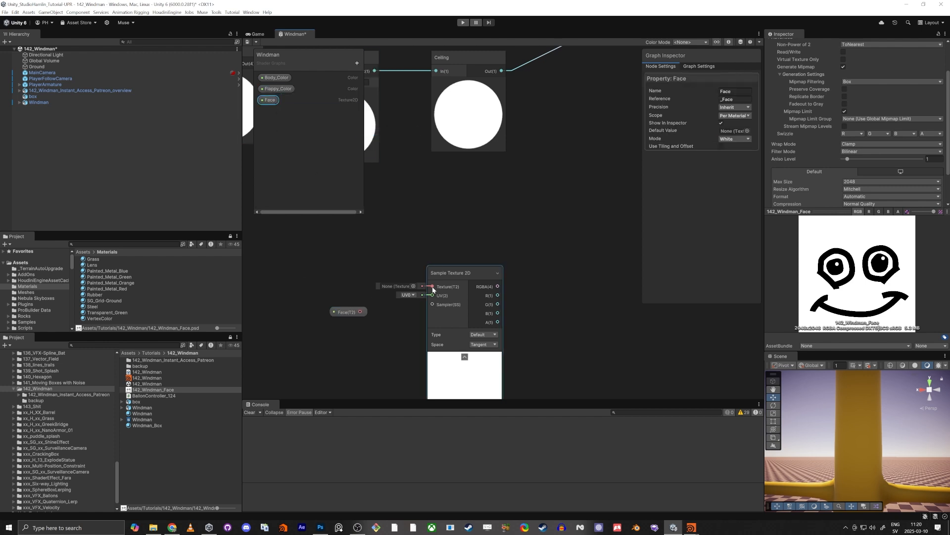
{"action": "left_click_drag", "start_coordinate": [432, 286], "coordinate": [364, 312]}
{"action": "left_click_drag", "start_coordinate": [347, 312], "coordinate": [347, 265]}
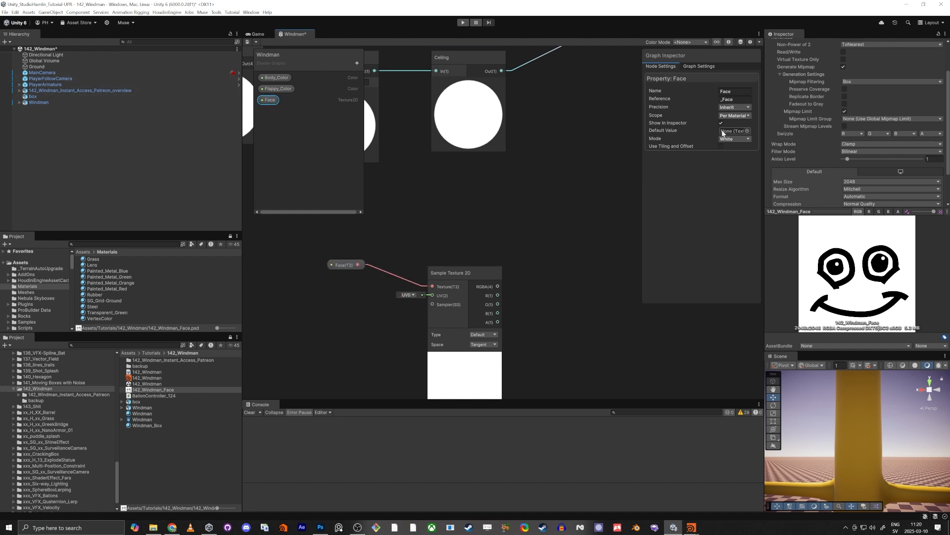
Set the Face property's default value to the 142_Windman_Face texture.
{"action": "left_click", "coordinate": [747, 132]}
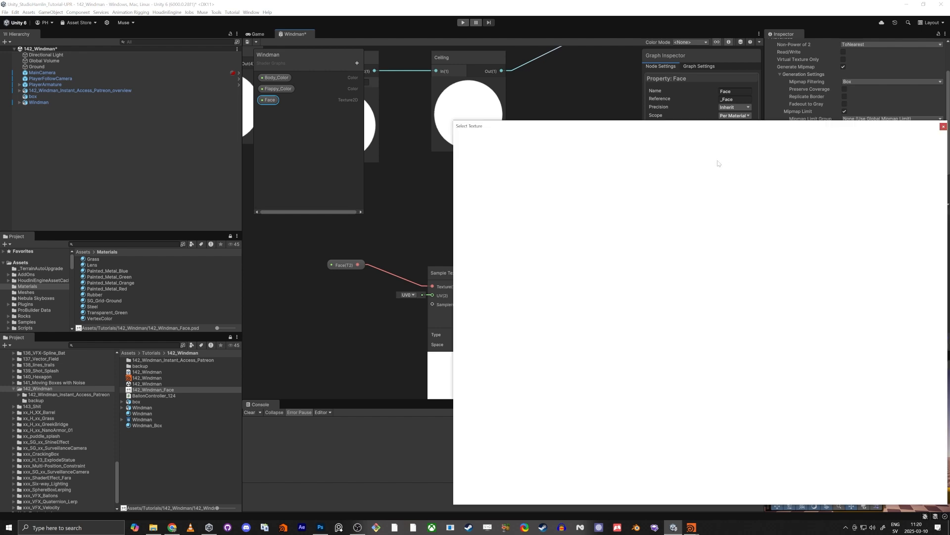
{"action": "type", "text": "face"}
{"action": "double_click", "coordinate": [515, 166]}
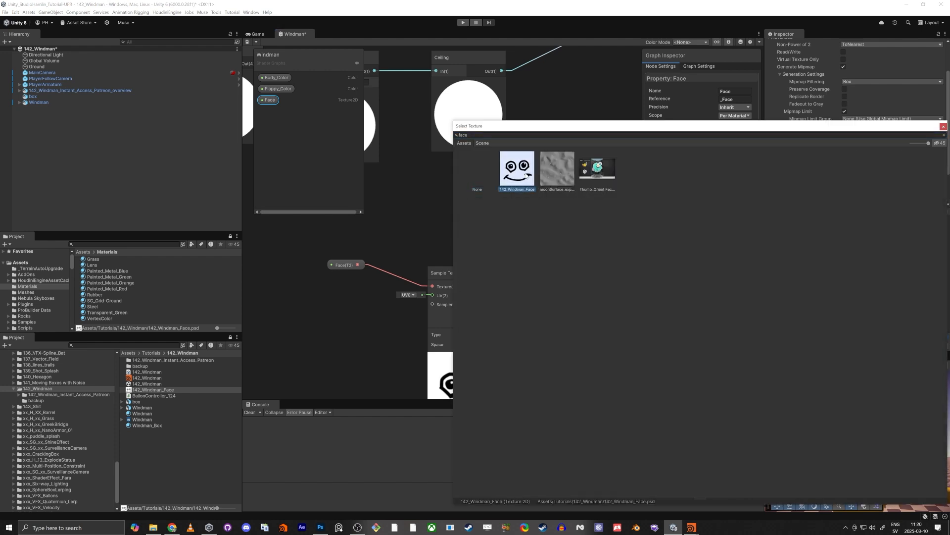
Align the Face property node with the Texture input of the Sample Texture 2D node.
{"action": "left_click_drag", "start_coordinate": [338, 271], "coordinate": [345, 292]}
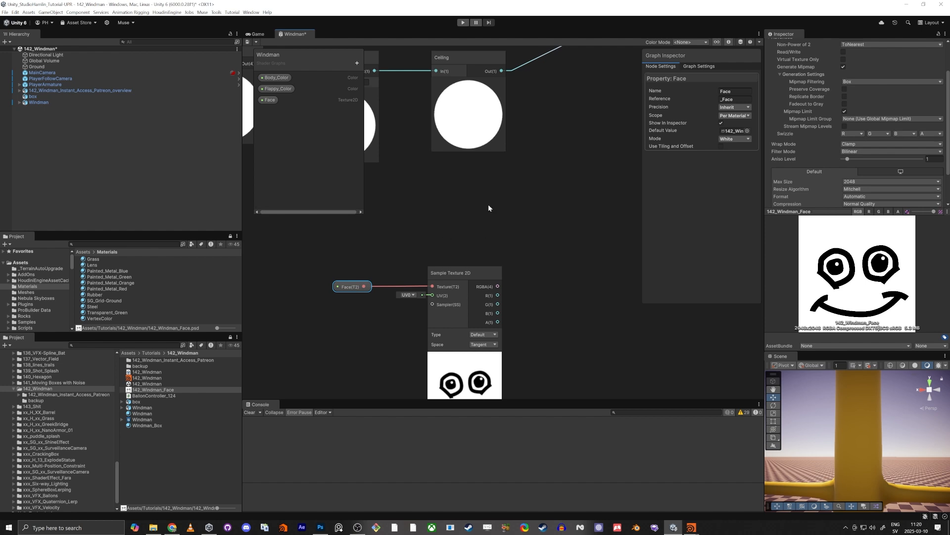
{"action": "middle_click_drag", "start_coordinate": [489, 208], "coordinate": [339, 259]}
{"action": "scroll", "coordinate": [351, 249], "scroll_direction": "down", "scroll_amount": 5}
{"action": "middle_click_drag", "start_coordinate": [411, 228], "coordinate": [580, 197]}
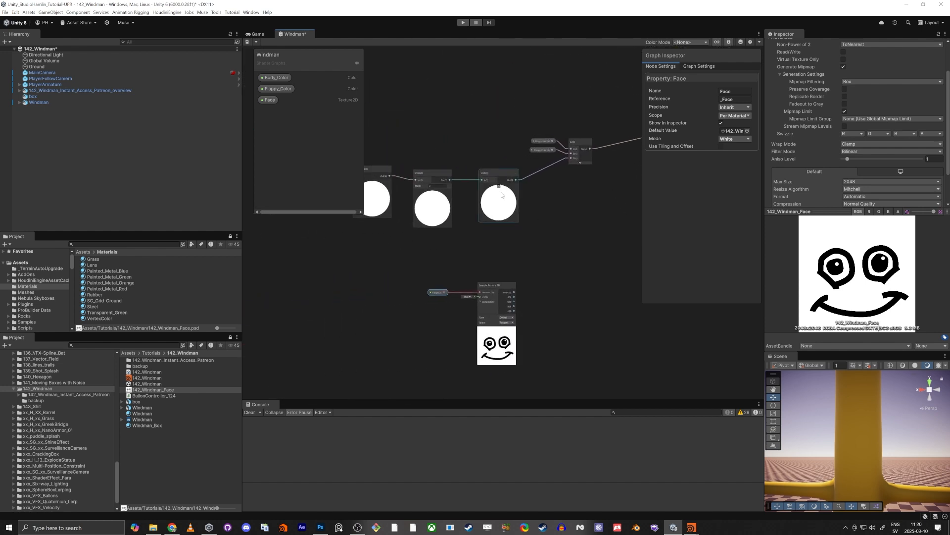
Enlarge the shader graph view and collapse the previews of the Ceiling, Swizzle and Vertex Color nodes.
{"action": "scroll", "coordinate": [502, 194], "scroll_direction": "up", "scroll_amount": 3}
{"action": "left_click", "coordinate": [477, 281]}
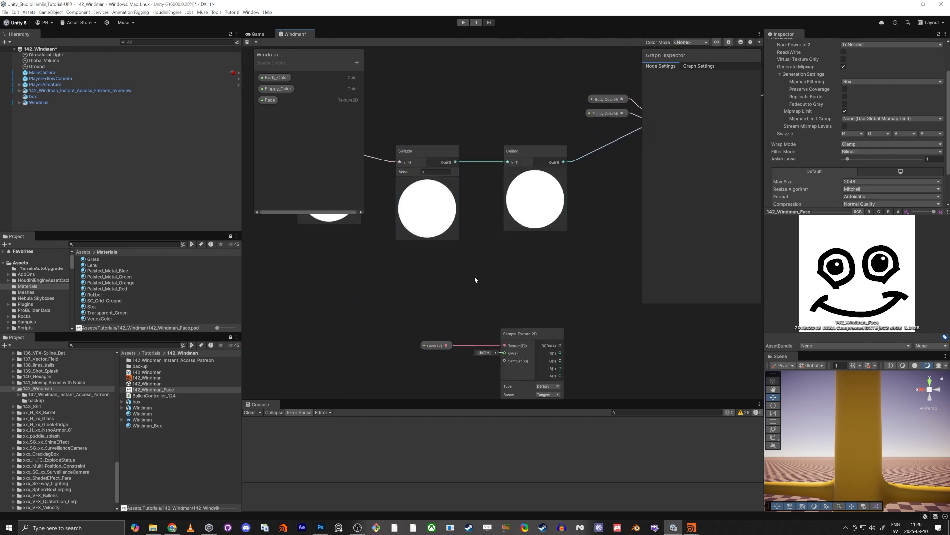
{"action": "key", "text": "shift+space"}
{"action": "middle_click_drag", "start_coordinate": [379, 267], "coordinate": [627, 319]}
{"action": "scroll", "coordinate": [563, 252], "scroll_direction": "up", "scroll_amount": 4}
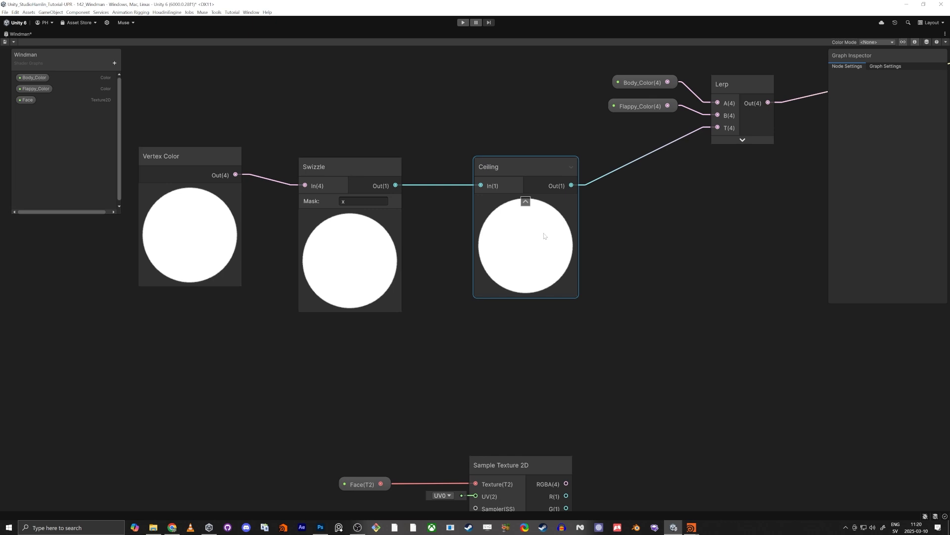
{"action": "left_click", "coordinate": [526, 202]}
{"action": "left_click", "coordinate": [350, 216]}
{"action": "left_click", "coordinate": [190, 191]}
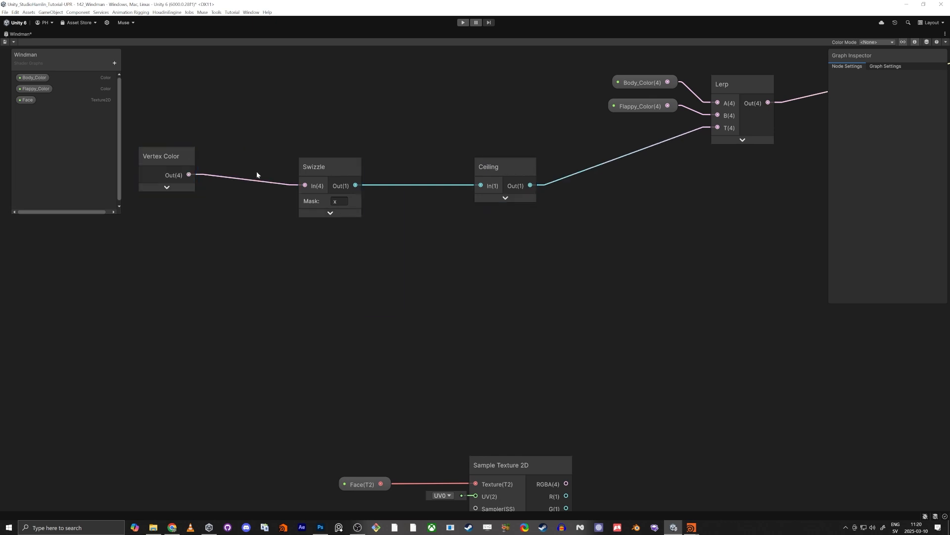
Arrange the Vertex Color, Swizzle, Ceiling, color property and Lerp nodes into a compact group.
{"action": "left_click_drag", "start_coordinate": [505, 168], "coordinate": [409, 171]}
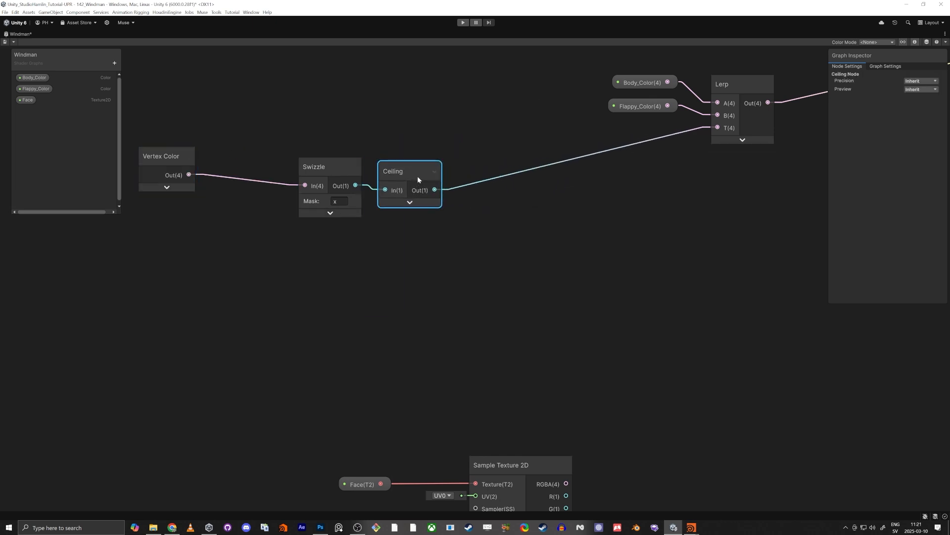
{"action": "left_click_drag", "start_coordinate": [146, 159], "coordinate": [228, 173]}
{"action": "left_click_drag", "start_coordinate": [543, 102], "coordinate": [491, 135]}
{"action": "middle_click_drag", "start_coordinate": [520, 321], "coordinate": [471, 309]}
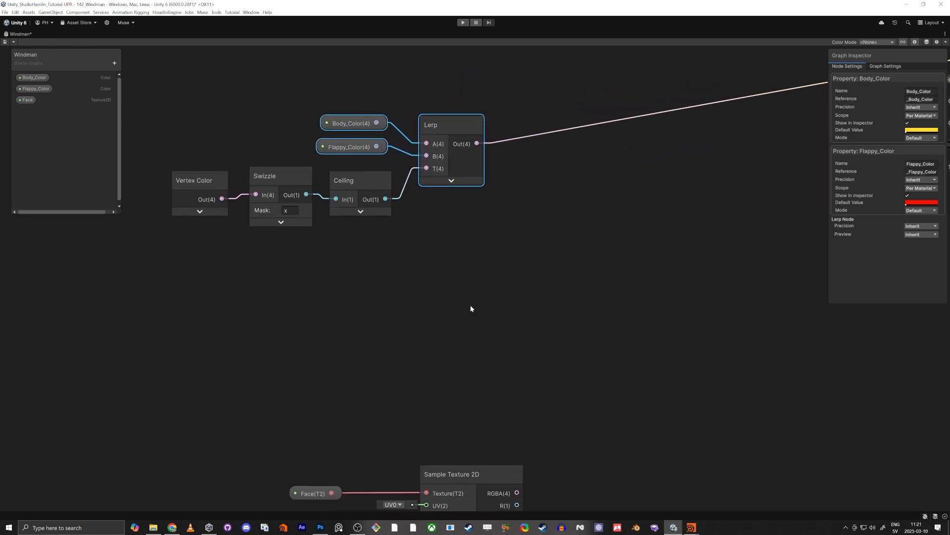
Add a second Lerp node, feeding the color Lerp's output into A and its own output into the fragment Base Color.
{"action": "key", "text": "space"}
{"action": "type", "text": "lerp"}
{"action": "key", "text": "Return"}
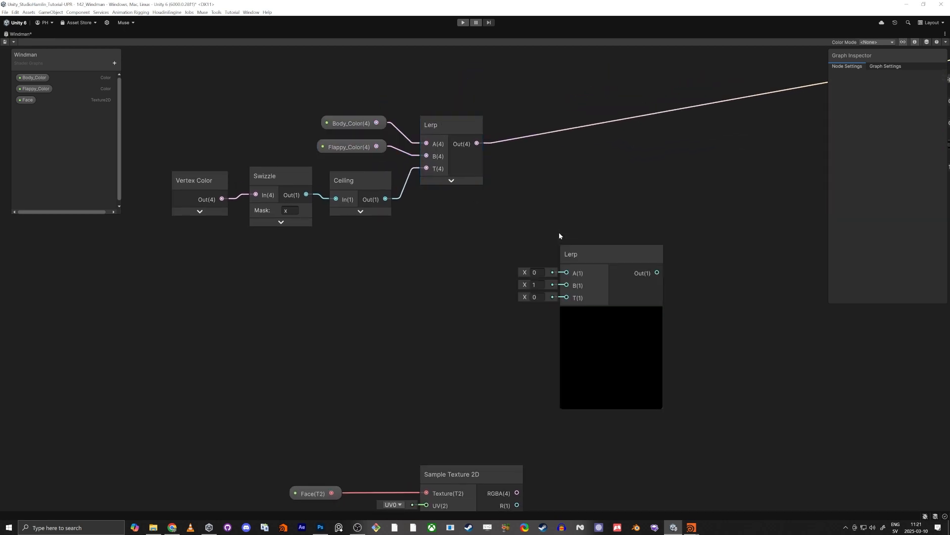
{"action": "key", "text": "a"}
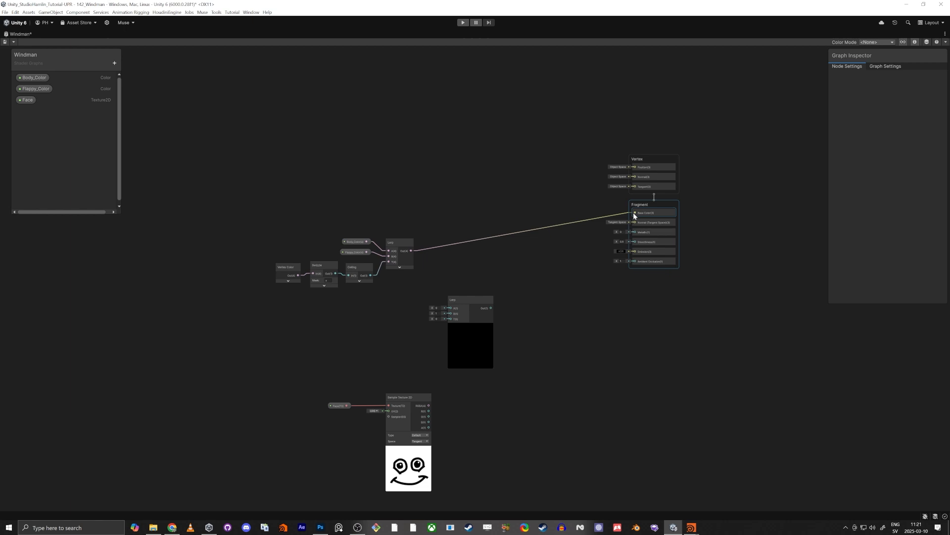
{"action": "left_click_drag", "start_coordinate": [634, 213], "coordinate": [411, 250]}
Move the Sample Texture 2D and Face nodes closer to the color nodes, leaving space before the second Lerp.
{"action": "left_click_drag", "start_coordinate": [406, 400], "coordinate": [392, 396]}
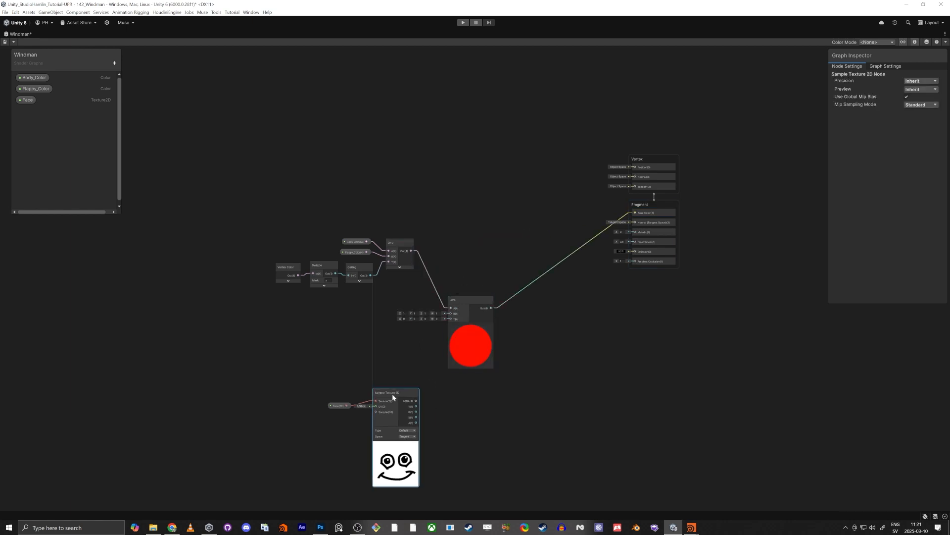
{"action": "left_click_drag", "start_coordinate": [250, 361], "coordinate": [325, 353]}
{"action": "left_click", "coordinate": [271, 382]}
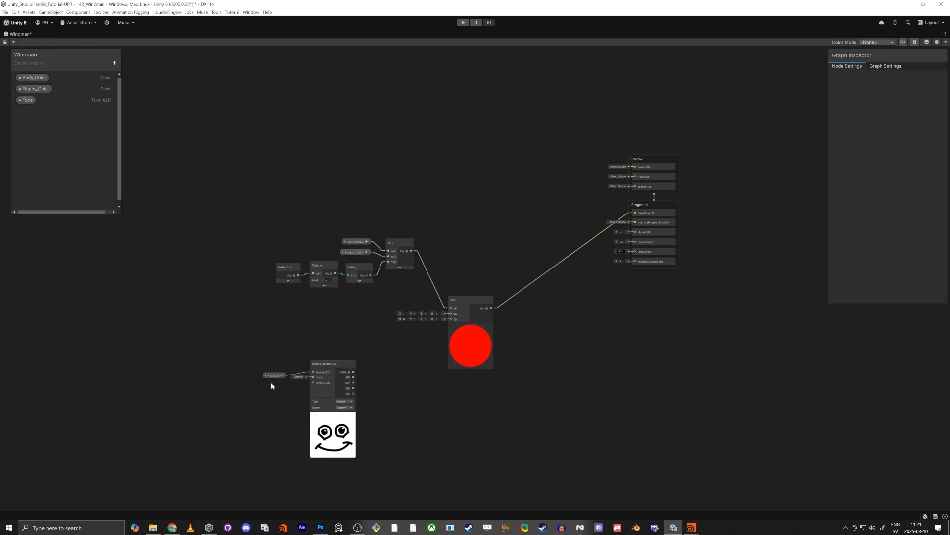
Connect the Sample Texture 2D node's RGBA output to B and its alpha output to T of the second Lerp.
{"action": "left_click_drag", "start_coordinate": [272, 379], "coordinate": [502, 252]}
{"action": "scroll", "coordinate": [403, 386], "scroll_direction": "up", "scroll_amount": 5}
{"action": "middle_click_drag", "start_coordinate": [434, 342], "coordinate": [459, 263]}
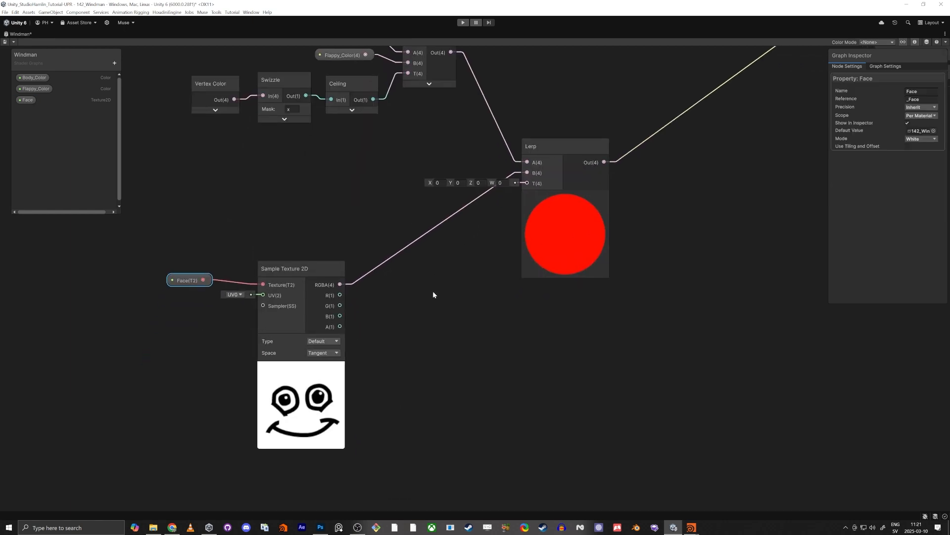
{"action": "left_click_drag", "start_coordinate": [341, 326], "coordinate": [527, 183]}
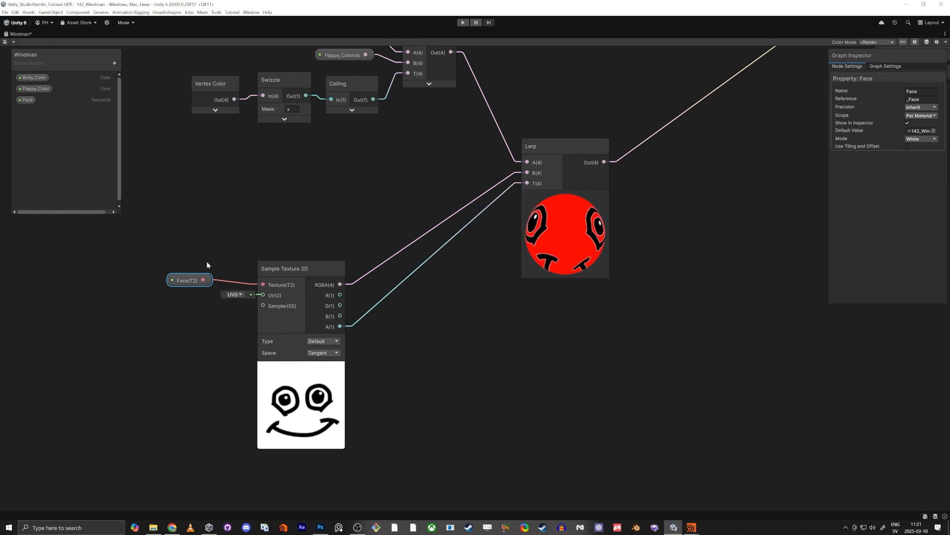
Move the Face and Sample Texture 2D nodes directly below the vertex color nodes and save the shader graph.
{"action": "left_click", "coordinate": [287, 261], "text": "shift"}
{"action": "left_click_drag", "start_coordinate": [287, 261], "coordinate": [316, 154]}
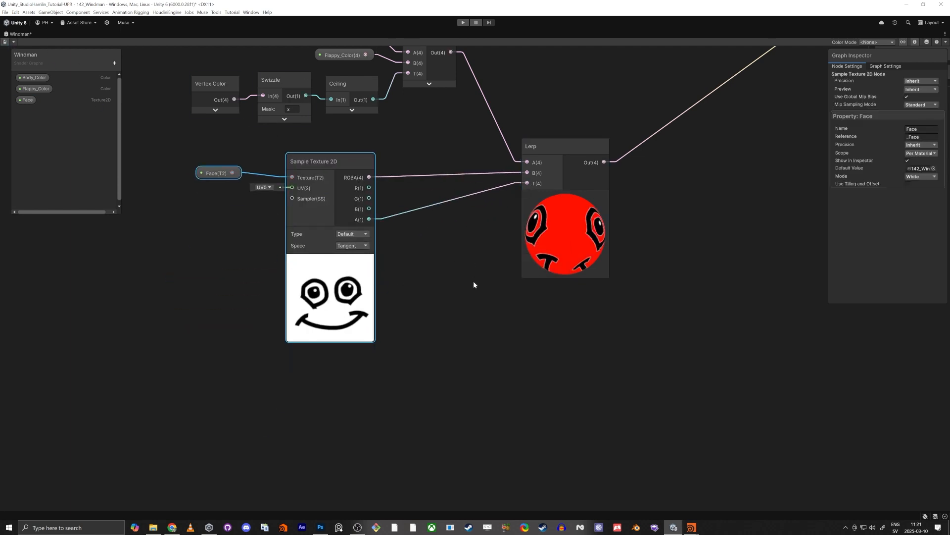
{"action": "middle_click_drag", "start_coordinate": [465, 288], "coordinate": [488, 322]}
{"action": "key", "text": "shift+space"}
Select Windman_Mesh in the scene and assign the 142_Windman_Face texture to its material's Face property.
{"action": "right_click_drag", "start_coordinate": [802, 445], "coordinate": [864, 452]}
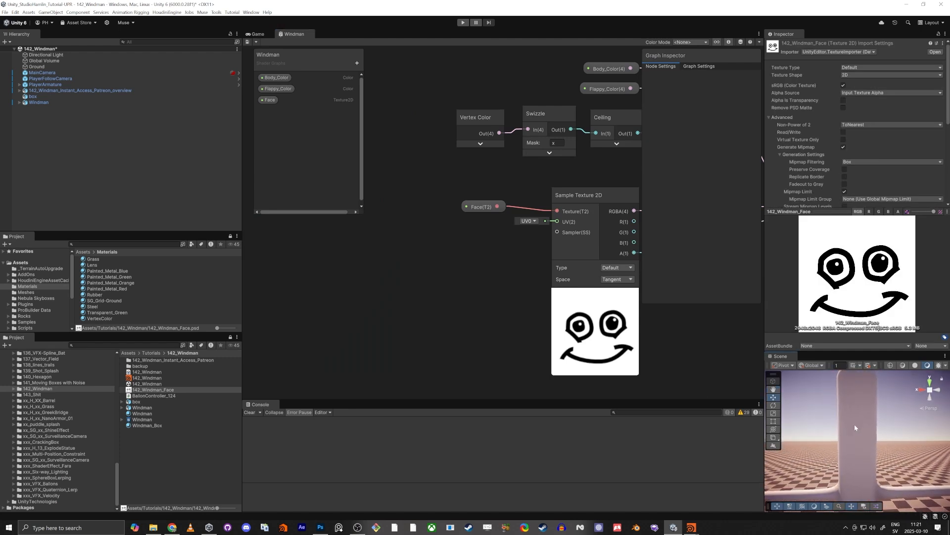
{"action": "left_click", "coordinate": [855, 428]}
{"action": "left_click", "coordinate": [867, 430]}
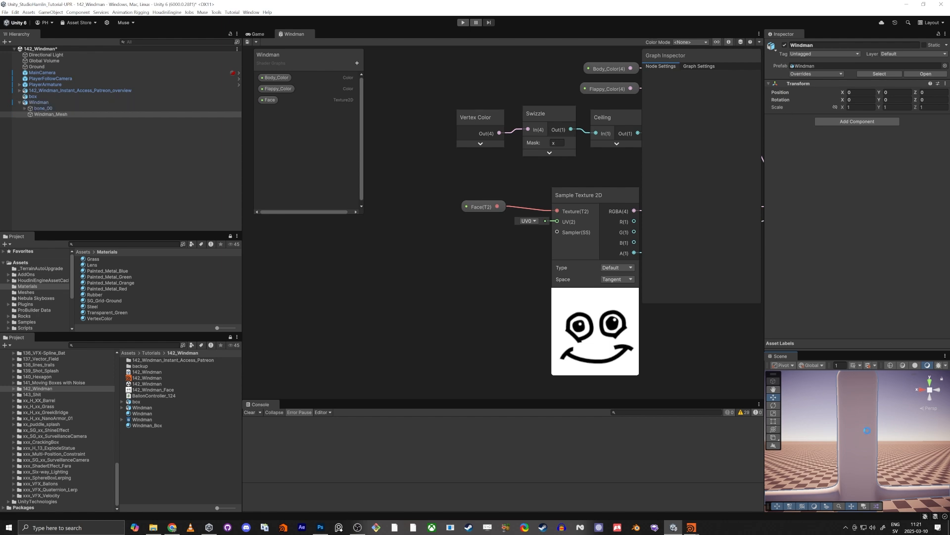
{"action": "scroll", "coordinate": [824, 296], "scroll_direction": "down", "scroll_amount": 3}
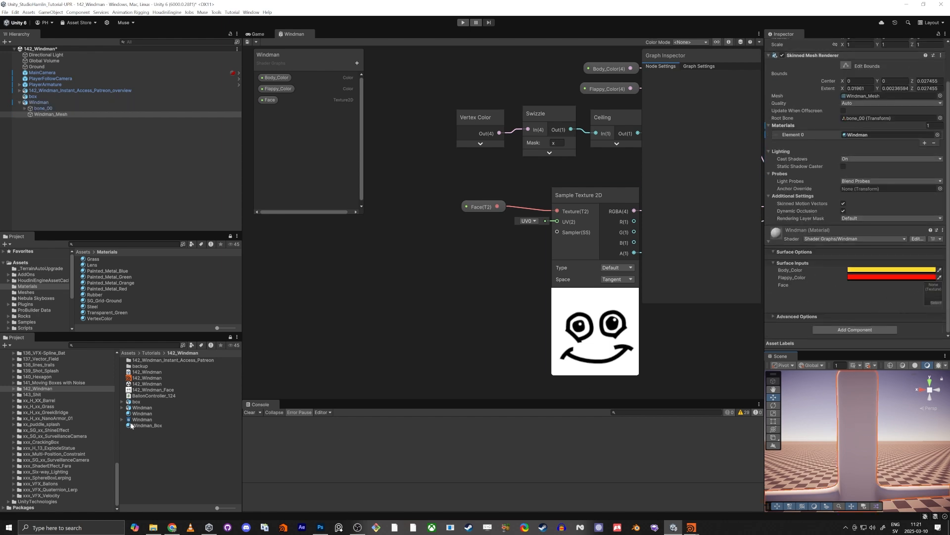
{"action": "left_click_drag", "start_coordinate": [136, 394], "coordinate": [936, 299]}
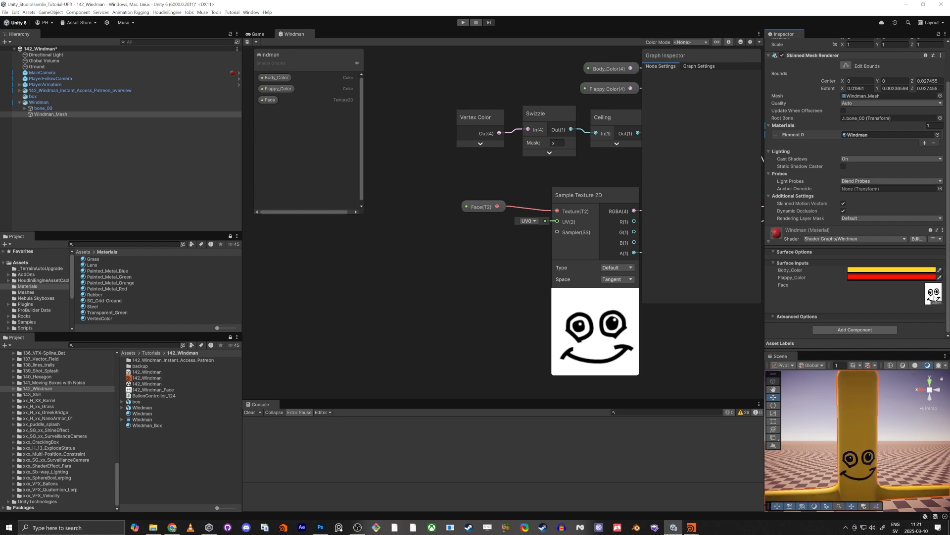
Inspect the face texture on the windman from the front, back and side in an enlarged scene view.
{"action": "scroll", "coordinate": [891, 452], "scroll_direction": "down", "scroll_amount": 5}
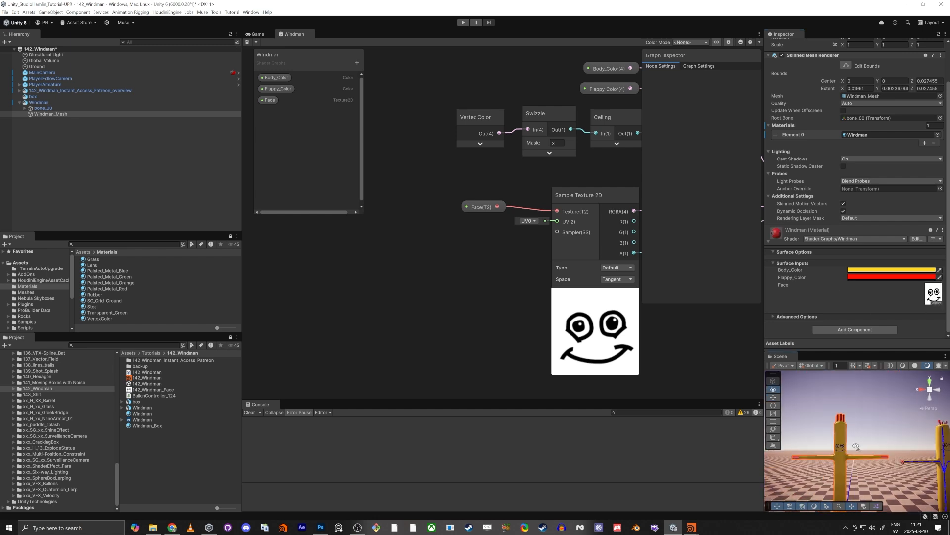
{"action": "key", "text": "shift+space"}
{"action": "key", "text": "d"}
{"action": "right_click_drag", "start_coordinate": [513, 339], "coordinate": [359, 321]}
{"action": "key", "text": "w"}
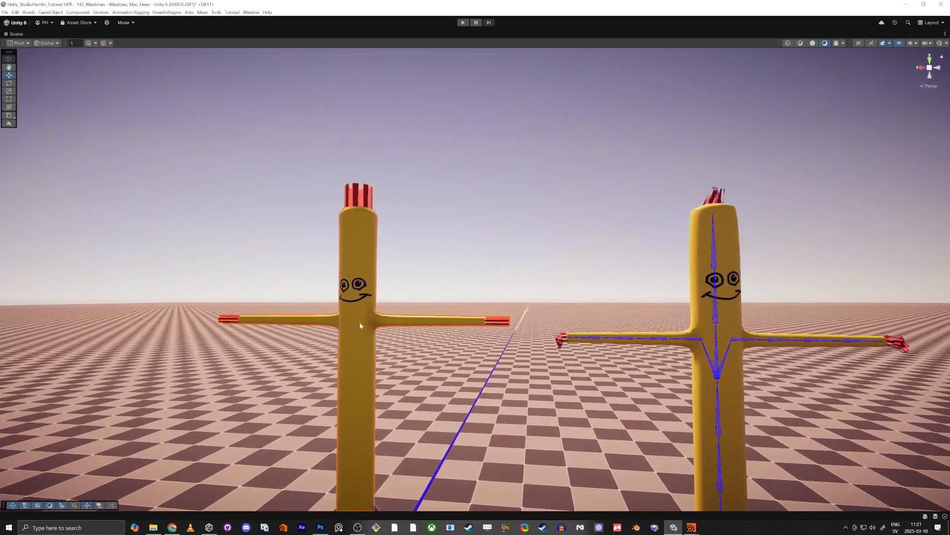
{"action": "left_click_drag", "start_coordinate": [737, 282], "coordinate": [372, 298], "text": "alt"}
{"action": "middle_click_drag", "start_coordinate": [372, 299], "coordinate": [594, 296]}
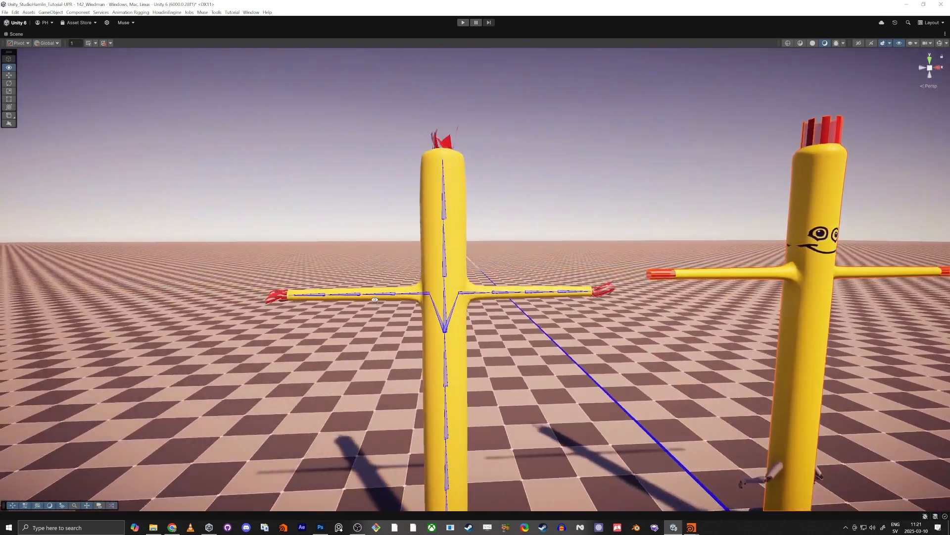
{"action": "right_click_drag", "start_coordinate": [450, 254], "coordinate": [628, 242]}
{"action": "key", "text": "a"}
{"action": "key", "text": "w"}
{"action": "key", "text": "w"}
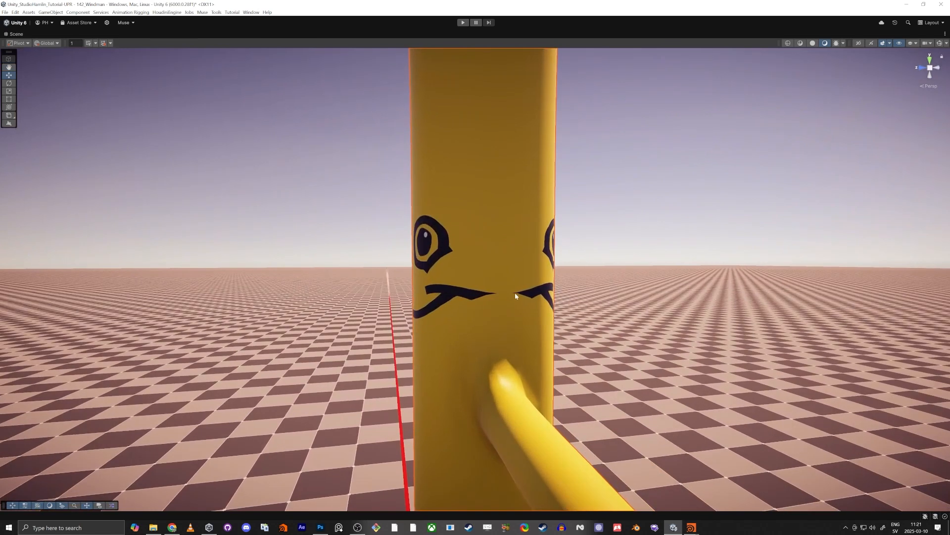
{"action": "key", "text": "shift+space"}
Return to the Windman shader graph and collapse the Sample Texture 2D node's preview.
{"action": "middle_click_drag", "start_coordinate": [602, 372], "coordinate": [648, 317]}
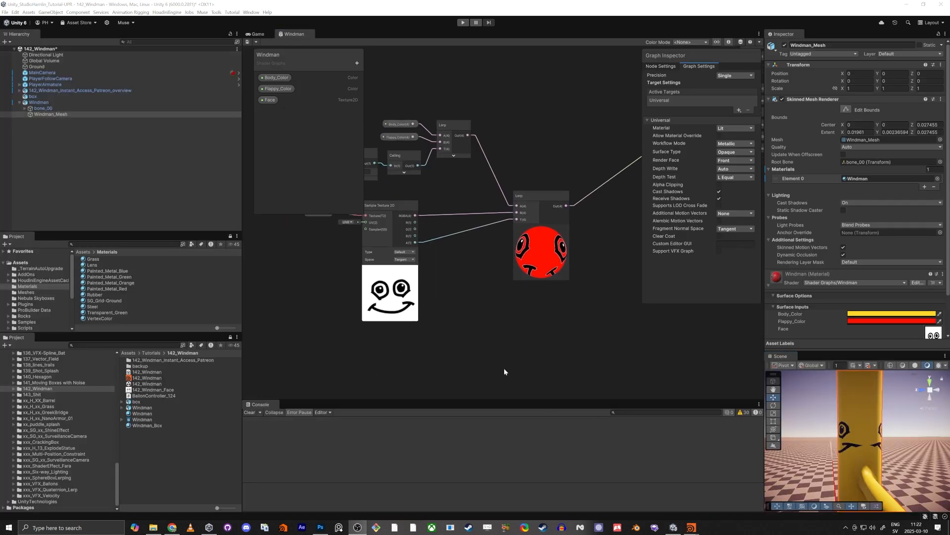
{"action": "left_click", "coordinate": [451, 347]}
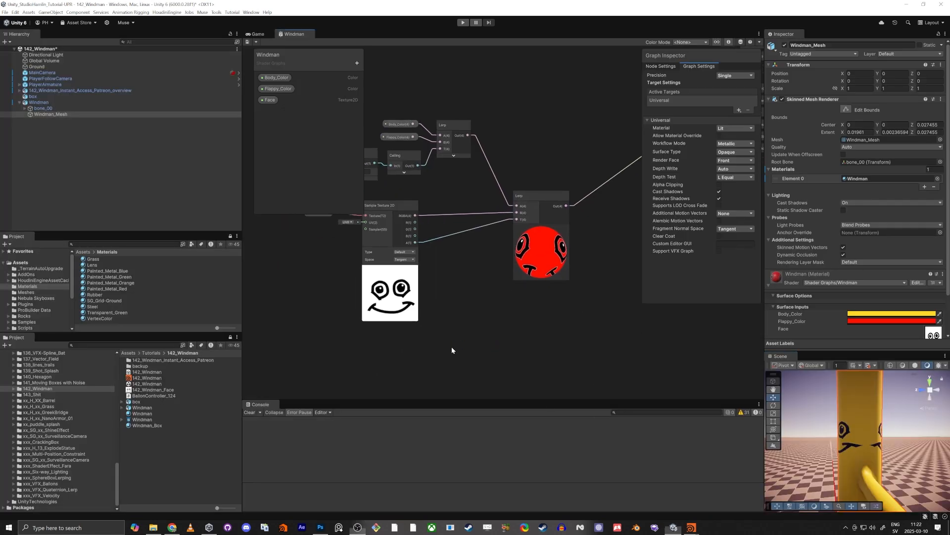
{"action": "scroll", "coordinate": [475, 329], "scroll_direction": "down", "scroll_amount": 1}
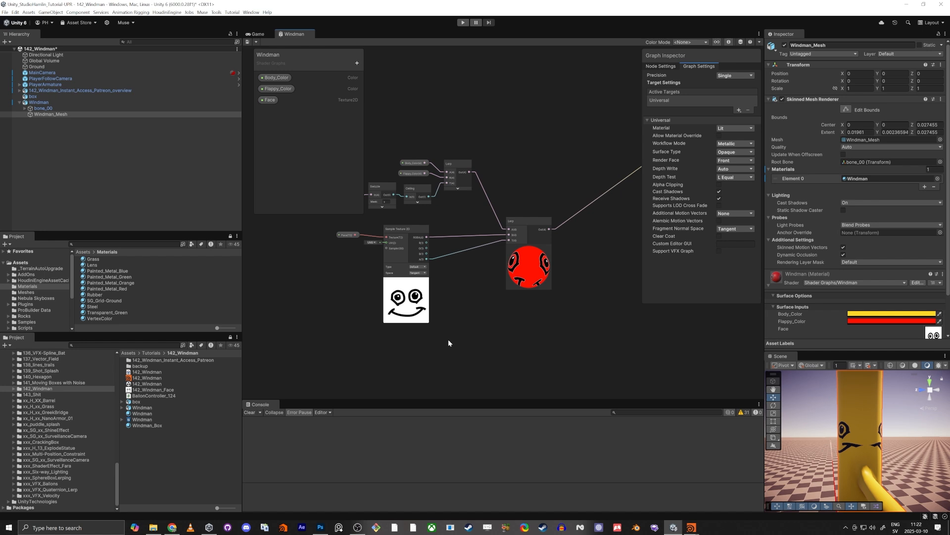
{"action": "scroll", "coordinate": [406, 285], "scroll_direction": "up", "scroll_amount": 4}
{"action": "left_click", "coordinate": [405, 282]}
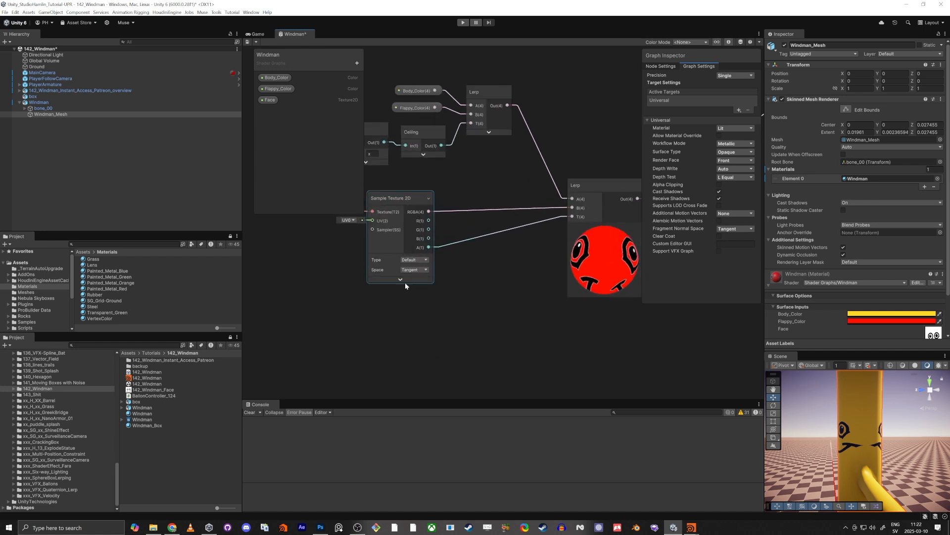
Add a Vector 3 node in the empty area below the Sample Texture 2D node.
{"action": "middle_click_drag", "start_coordinate": [372, 312], "coordinate": [399, 273]}
{"action": "scroll", "coordinate": [399, 276], "scroll_direction": "down", "scroll_amount": 2}
{"action": "middle_click_drag", "start_coordinate": [355, 305], "coordinate": [411, 269]}
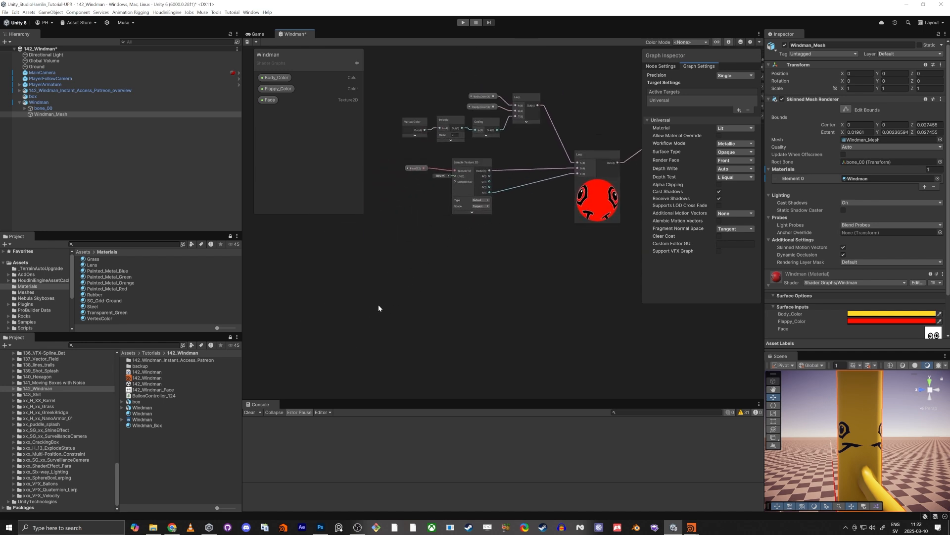
{"action": "key", "text": "space"}
{"action": "type", "text": "vev"}
{"action": "key", "text": "BackSpace"}
{"action": "type", "text": "c"}
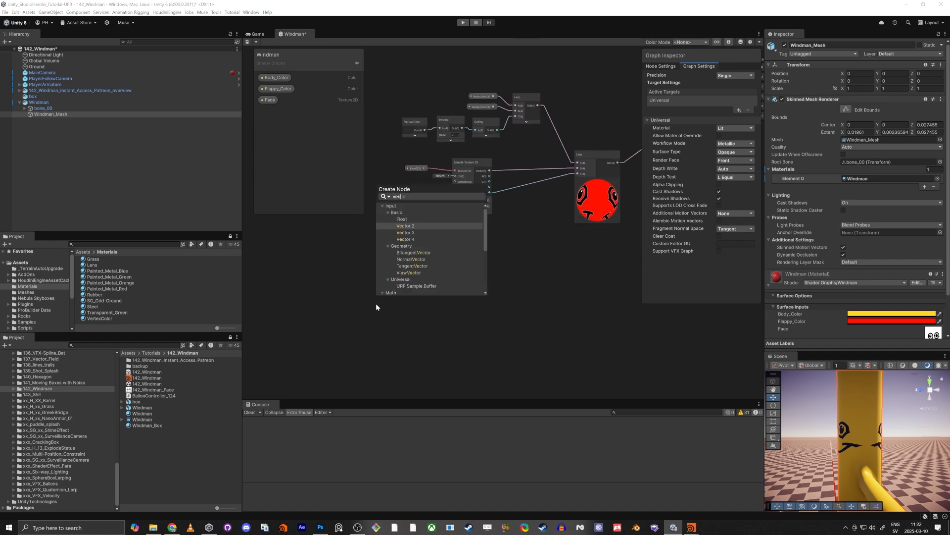
{"action": "key", "text": "Down"}
{"action": "key", "text": "Return"}
{"action": "scroll", "coordinate": [390, 337], "scroll_direction": "up", "scroll_amount": 2}
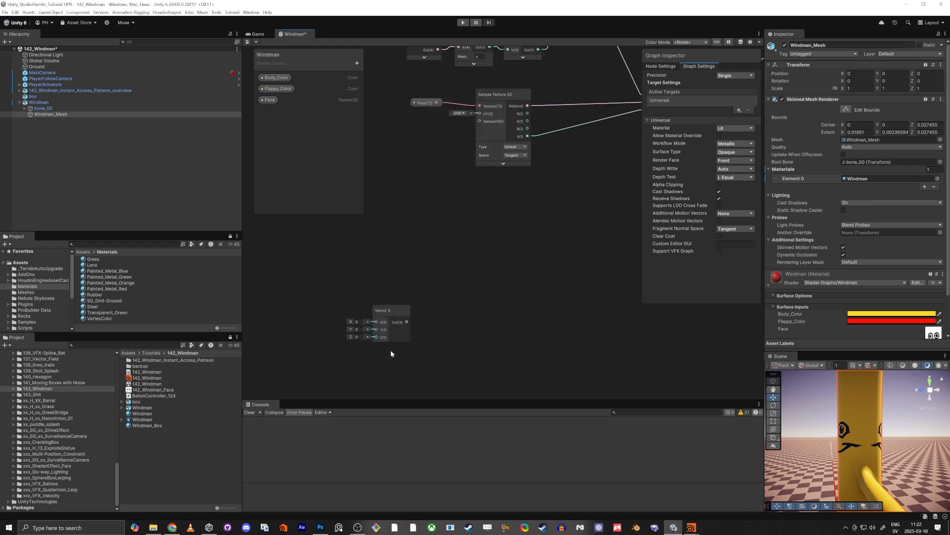
{"action": "left_click_drag", "start_coordinate": [387, 325], "coordinate": [387, 281]}
Add a Normal Vector node and place it just below the Vector 3 node.
{"action": "key", "text": "space"}
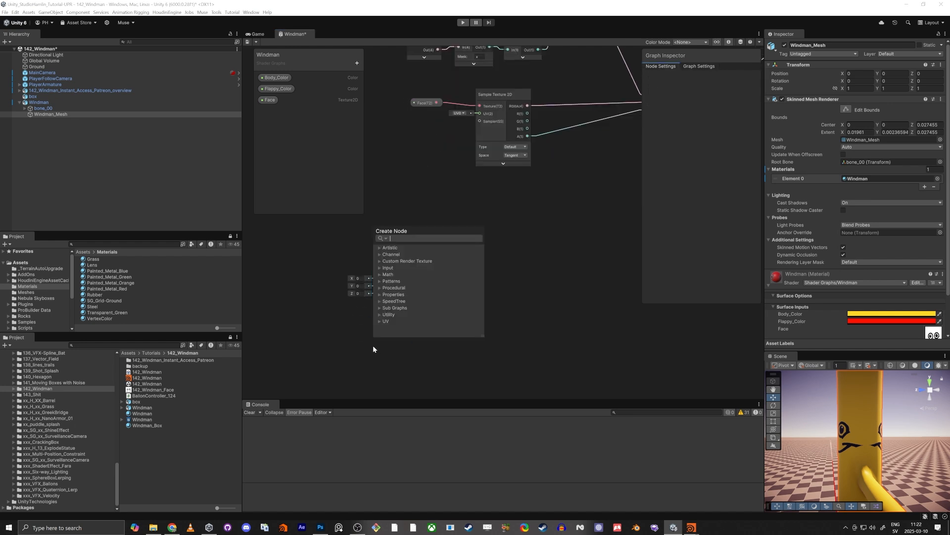
{"action": "type", "text": "norma"}
{"action": "key", "text": "Down"}
{"action": "key", "text": "Down"}
{"action": "key", "text": "Down"}
{"action": "key", "text": "Down"}
{"action": "key", "text": "Down"}
{"action": "key", "text": "Down"}
{"action": "key", "text": "Down"}
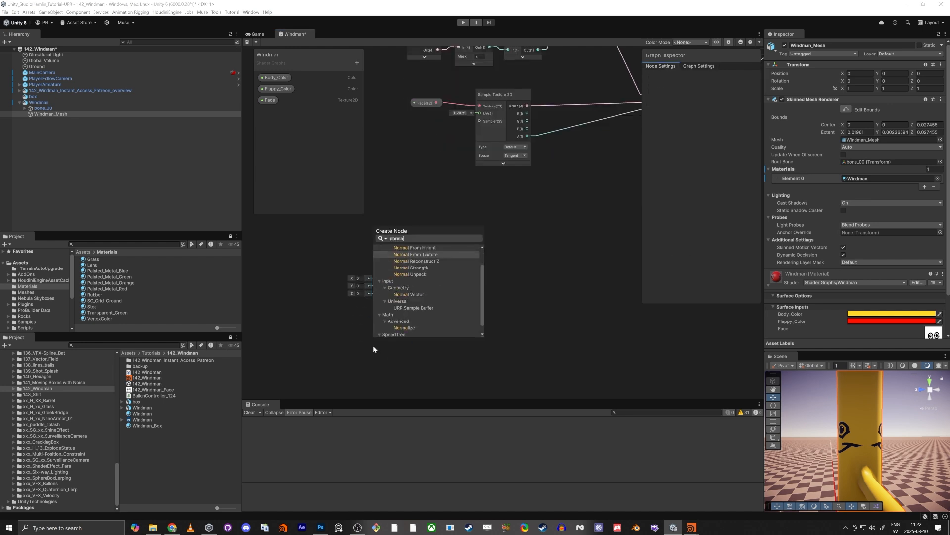
{"action": "key", "text": "Return"}
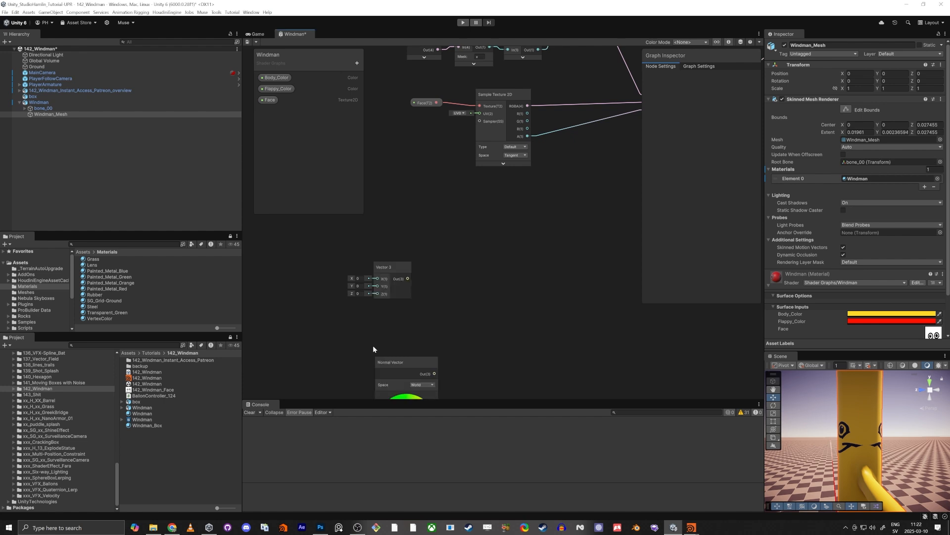
{"action": "left_click_drag", "start_coordinate": [391, 362], "coordinate": [377, 319]}
Set the Normal Vector node's space to Object.
{"action": "scroll", "coordinate": [403, 353], "scroll_direction": "up", "scroll_amount": 5}
{"action": "middle_click_drag", "start_coordinate": [480, 335], "coordinate": [490, 238]}
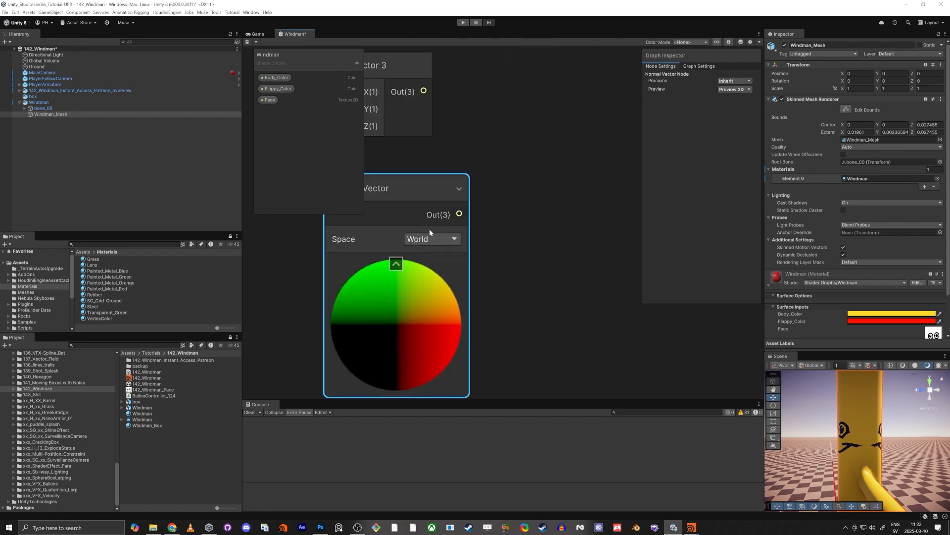
{"action": "left_click", "coordinate": [435, 239]}
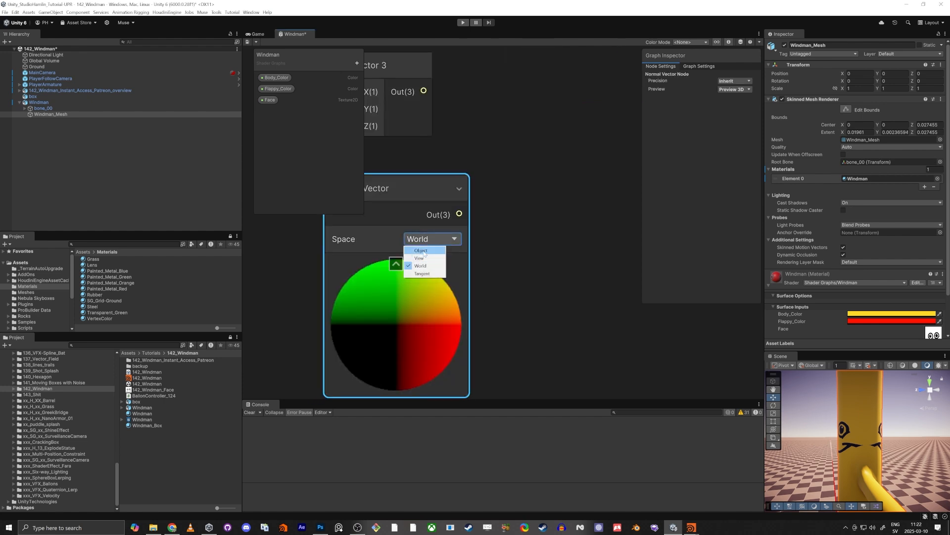
{"action": "left_click", "coordinate": [421, 250]}
Add a Dot Product node with the Vector 3 output connected to A and the Normal Vector output connected to B.
{"action": "scroll", "coordinate": [520, 213], "scroll_direction": "down", "scroll_amount": 1}
{"action": "middle_click_drag", "start_coordinate": [521, 212], "coordinate": [510, 334]}
{"action": "left_click_drag", "start_coordinate": [432, 237], "coordinate": [497, 250]}
{"action": "type", "text": "dot"}
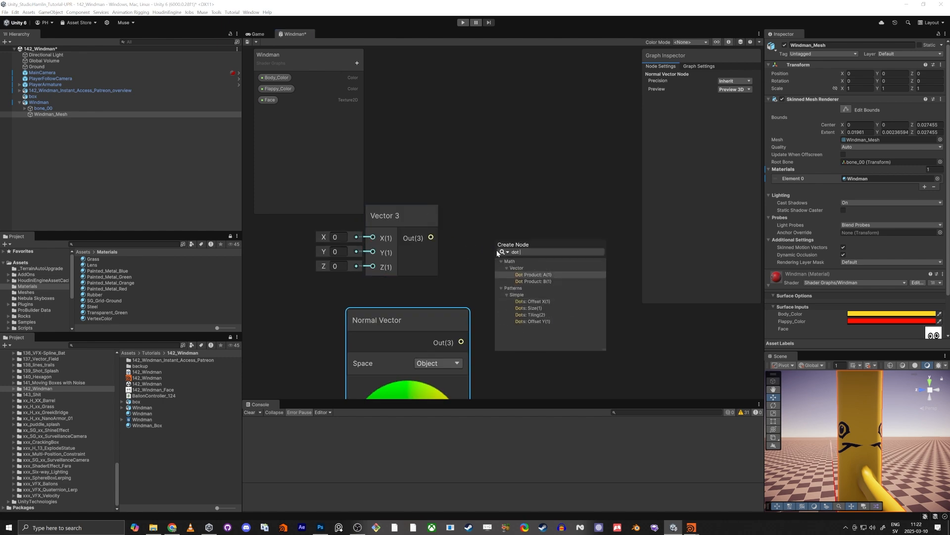
{"action": "key", "text": "Down"}
{"action": "key", "text": "Return"}
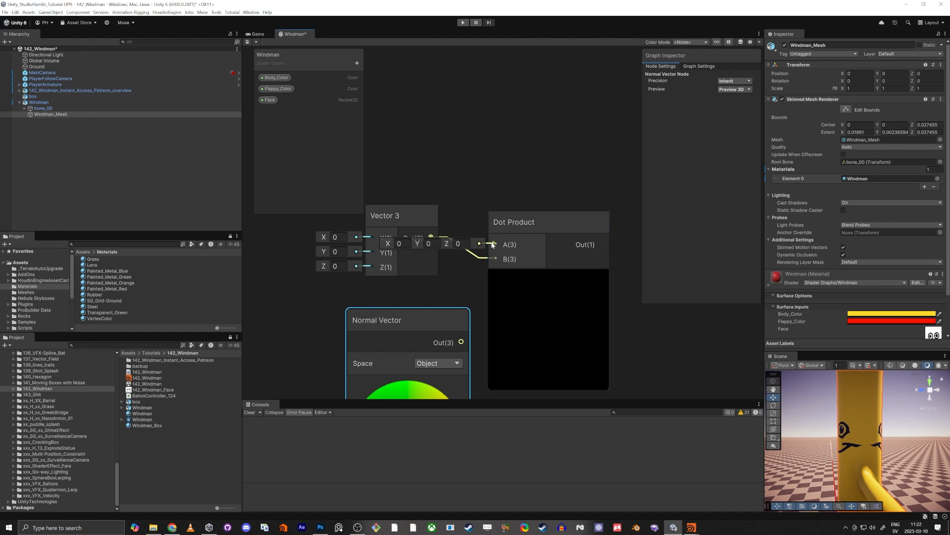
{"action": "left_click_drag", "start_coordinate": [492, 244], "coordinate": [461, 342]}
{"action": "scroll", "coordinate": [440, 310], "scroll_direction": "down", "scroll_amount": 5}
{"action": "scroll", "coordinate": [416, 310], "scroll_direction": "up", "scroll_amount": 3}
{"action": "middle_click_drag", "start_coordinate": [384, 347], "coordinate": [378, 270]}
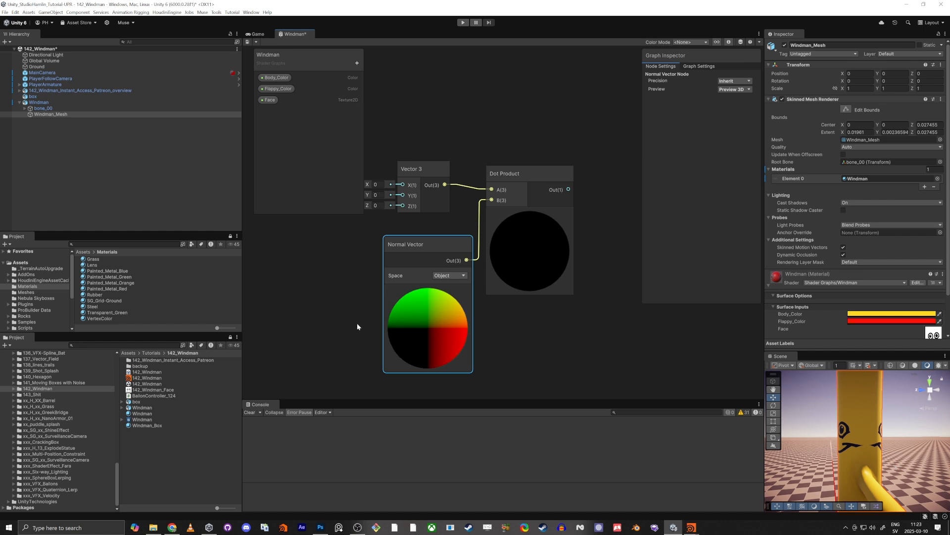
Space the Vector 3 and Dot Product nodes further apart and set the Vector 3 node's Z to 1.
{"action": "middle_click_drag", "start_coordinate": [563, 339], "coordinate": [568, 366]}
{"action": "left_click_drag", "start_coordinate": [515, 202], "coordinate": [546, 197]}
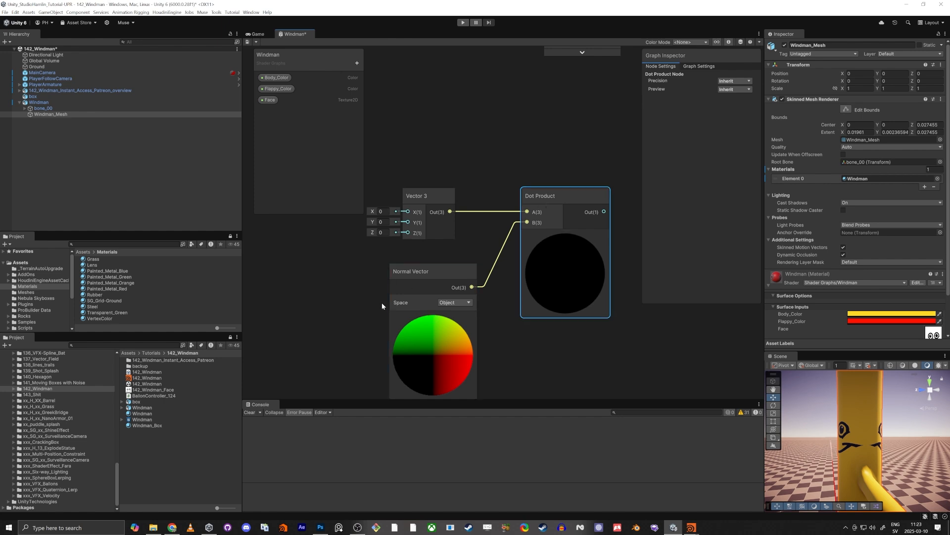
{"action": "left_click", "coordinate": [383, 232]}
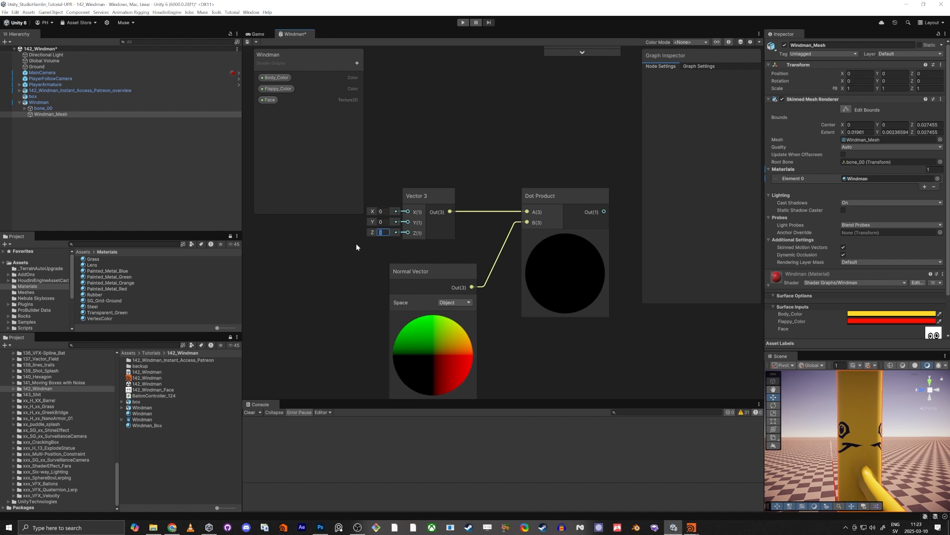
{"action": "type", "text": "1"}
{"action": "mouse_move", "coordinate": [421, 199]}
{"action": "left_mouse_down"}
{"action": "mouse_move", "coordinate": [420, 174]}
{"action": "mouse_move", "coordinate": [422, 183]}
{"action": "left_mouse_up"}
{"action": "left_click", "coordinate": [571, 188]}
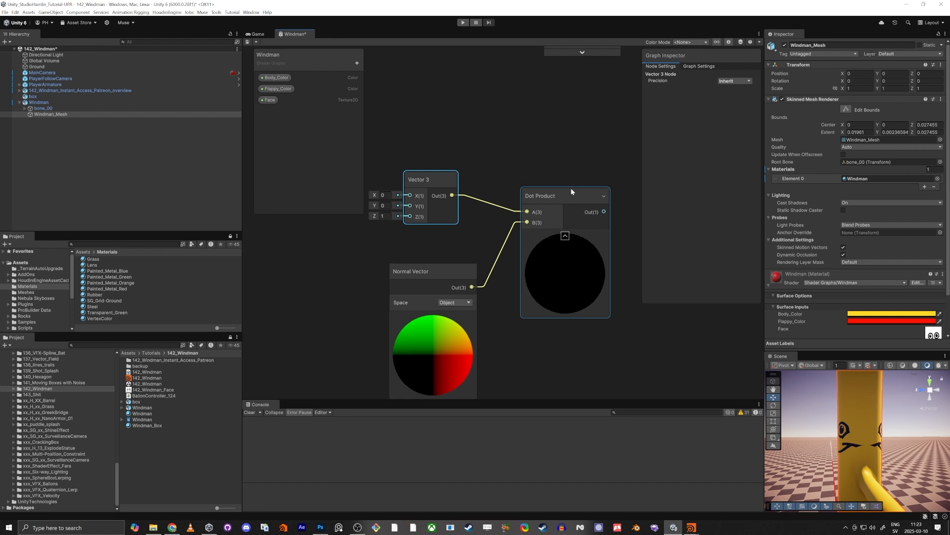
Connect the Dot Product output to the Fragment Base Color and inspect the mask on the windman in an enlarged Scene view.
{"action": "middle_click_drag", "start_coordinate": [387, 304], "coordinate": [225, 308]}
{"action": "scroll", "coordinate": [468, 264], "scroll_direction": "down", "scroll_amount": 5}
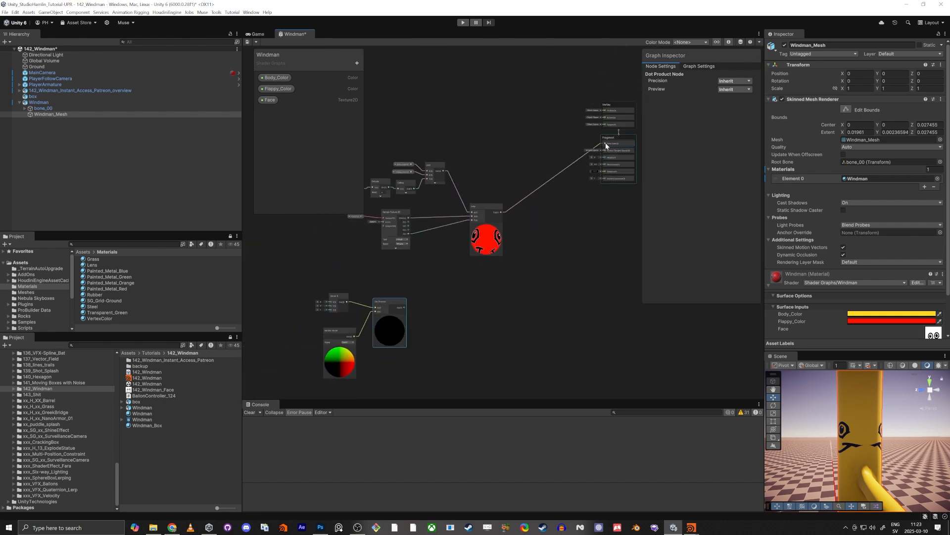
{"action": "left_click_drag", "start_coordinate": [606, 146], "coordinate": [405, 307]}
{"action": "left_click", "coordinate": [809, 410]}
{"action": "key", "text": "shift+space"}
{"action": "right_click_drag", "start_coordinate": [577, 377], "coordinate": [403, 376]}
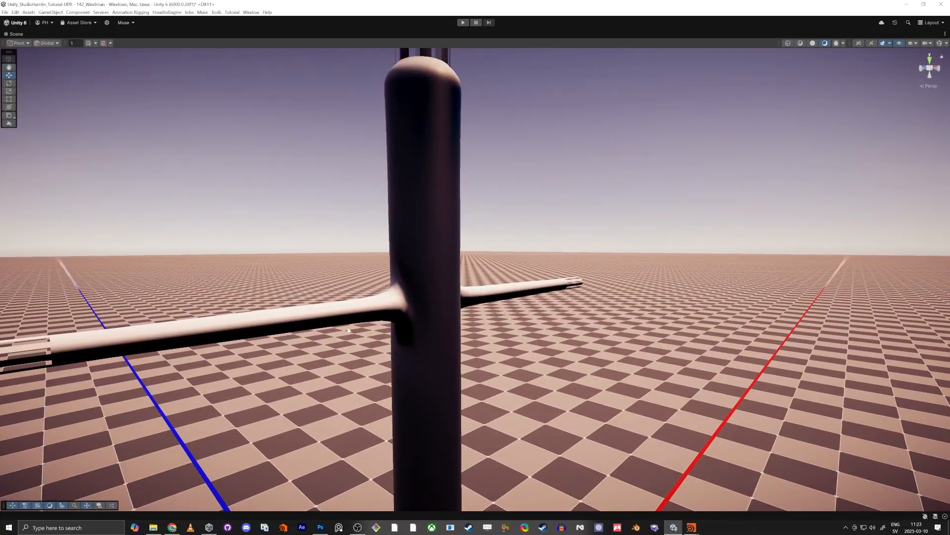
{"action": "right_click_drag", "start_coordinate": [348, 330], "coordinate": [574, 256]}
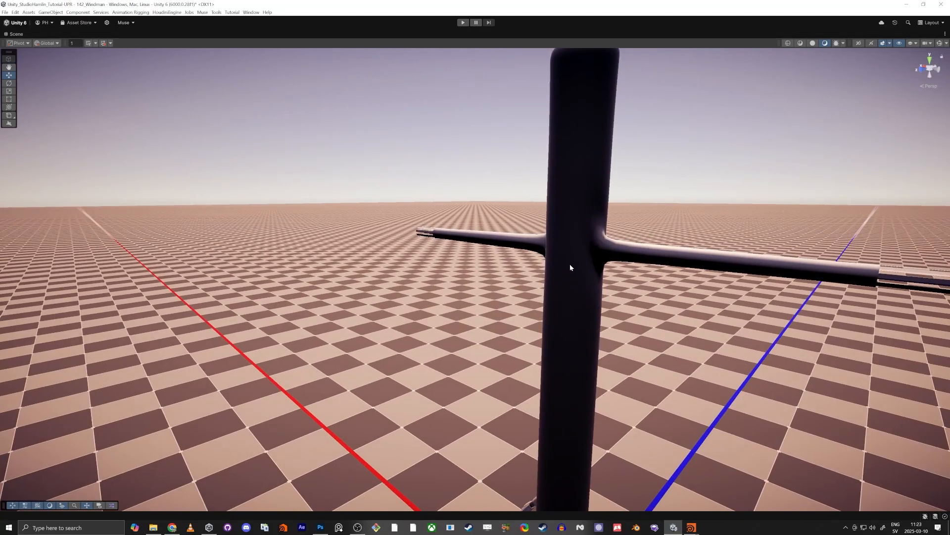
{"action": "key", "text": "shift+space"}
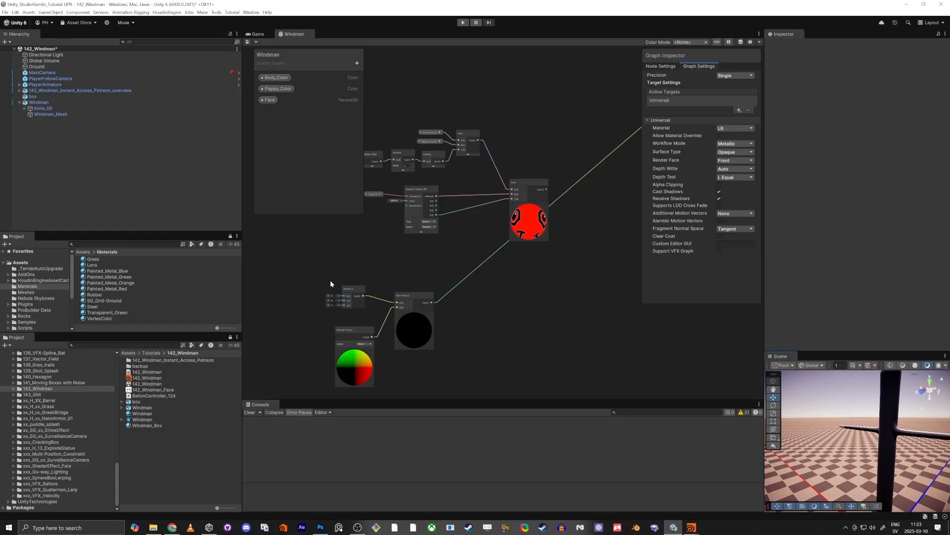
Set the Vector 3 node's Y to 1 and Z to 0, and save the shader graph.
{"action": "scroll", "coordinate": [329, 287], "scroll_direction": "up", "scroll_amount": 6}
{"action": "left_click", "coordinate": [310, 261]}
{"action": "type", "text": "1"}
{"action": "key", "text": "Tab"}
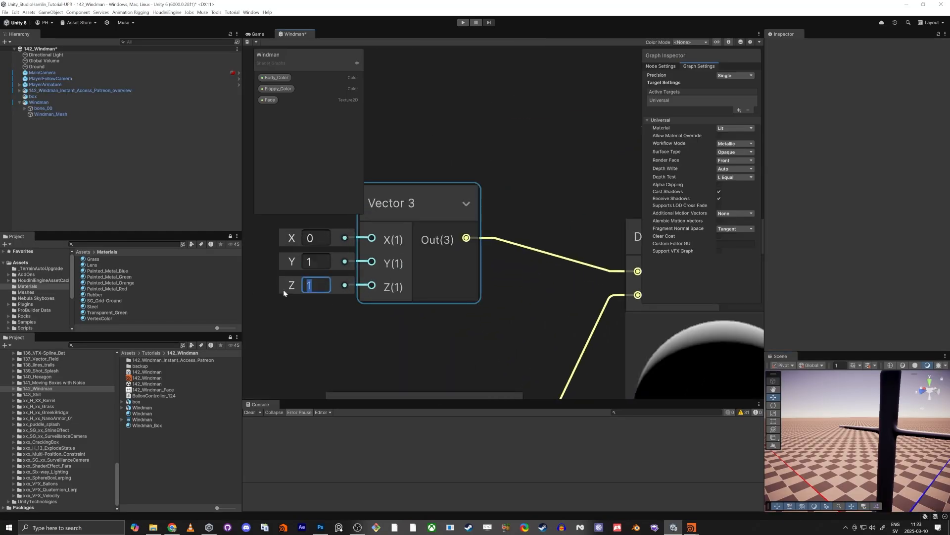
{"action": "type", "text": "0"}
{"action": "left_click", "coordinate": [277, 292]}
{"action": "scroll", "coordinate": [681, 356], "scroll_direction": "down", "scroll_amount": 5}
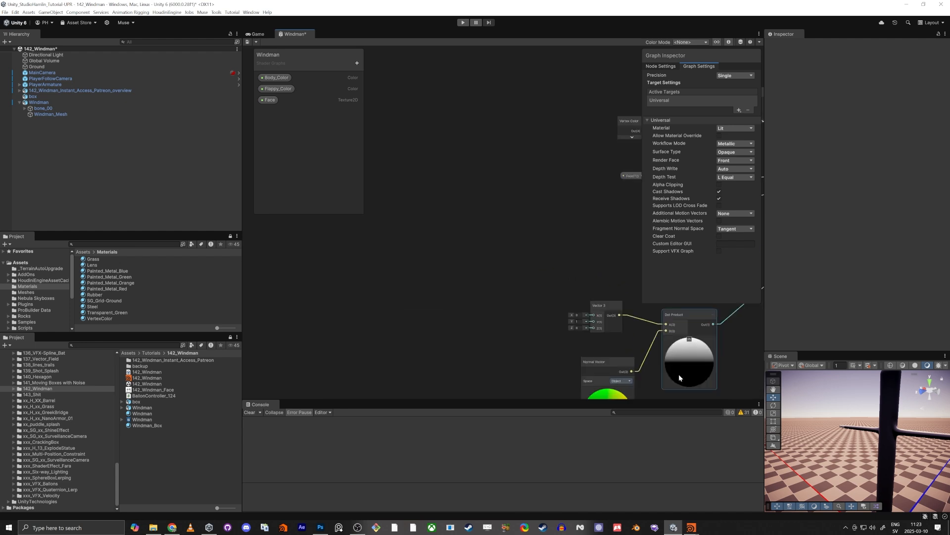
{"action": "scroll", "coordinate": [679, 375], "scroll_direction": "up", "scroll_amount": 3}
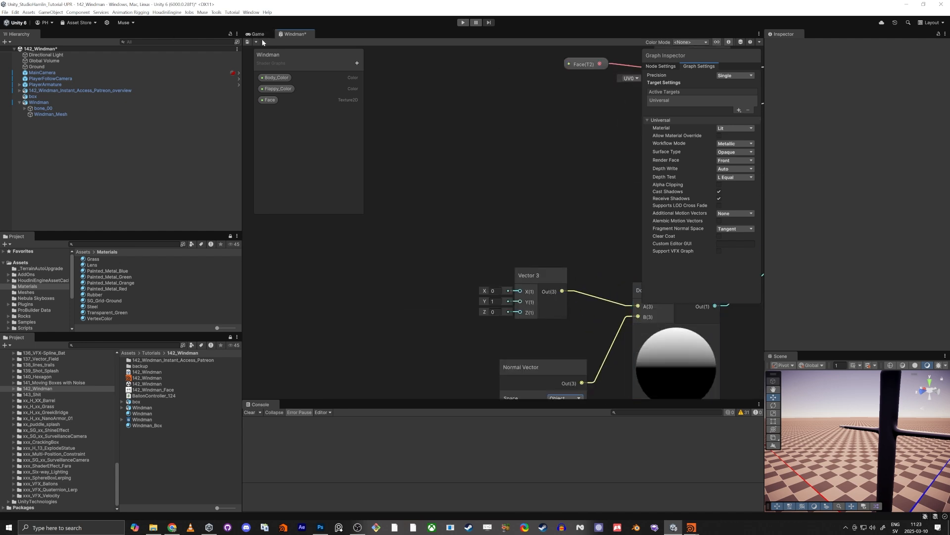
{"action": "left_click", "coordinate": [247, 41]}
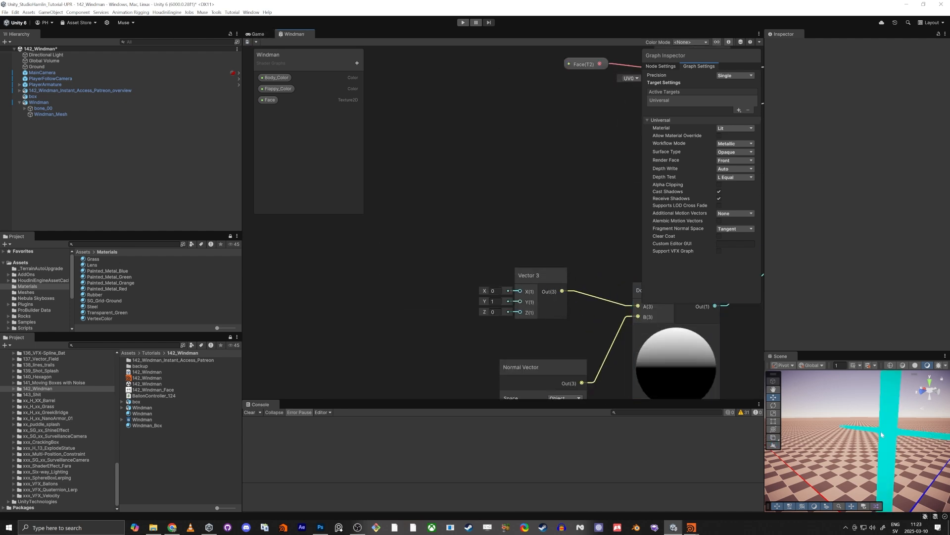
Set the Vector 3 node's Y to -1 and save the shader graph to check the mask on the windman.
{"action": "mouse_move", "coordinate": [896, 435]}
{"action": "left_mouse_down", "text": "alt"}
{"action": "mouse_move", "coordinate": [562, 431]}
{"action": "mouse_move", "coordinate": [625, 426]}
{"action": "left_mouse_up", "text": "alt"}
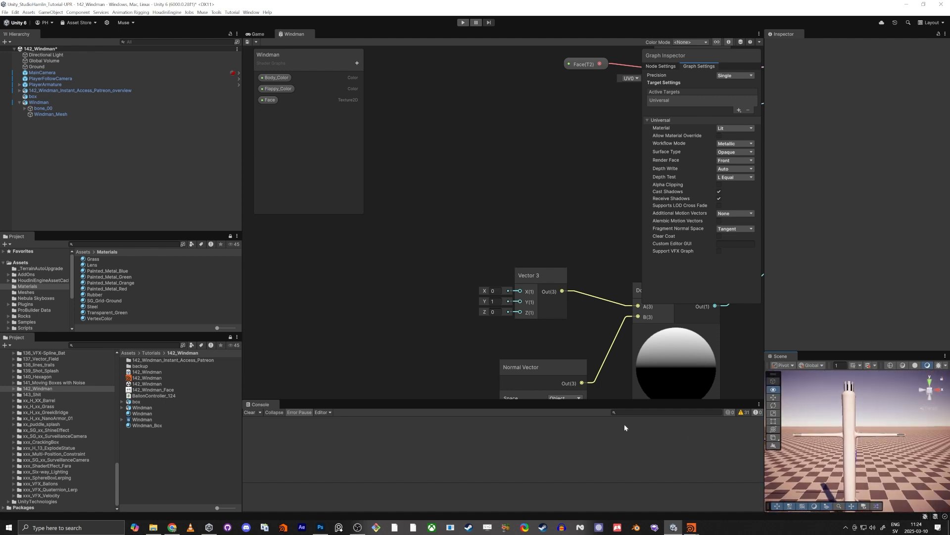
{"action": "key", "text": "w"}
{"action": "right_click_drag", "start_coordinate": [625, 424], "coordinate": [926, 409]}
{"action": "key", "text": "w"}
{"action": "left_click", "coordinate": [494, 301]}
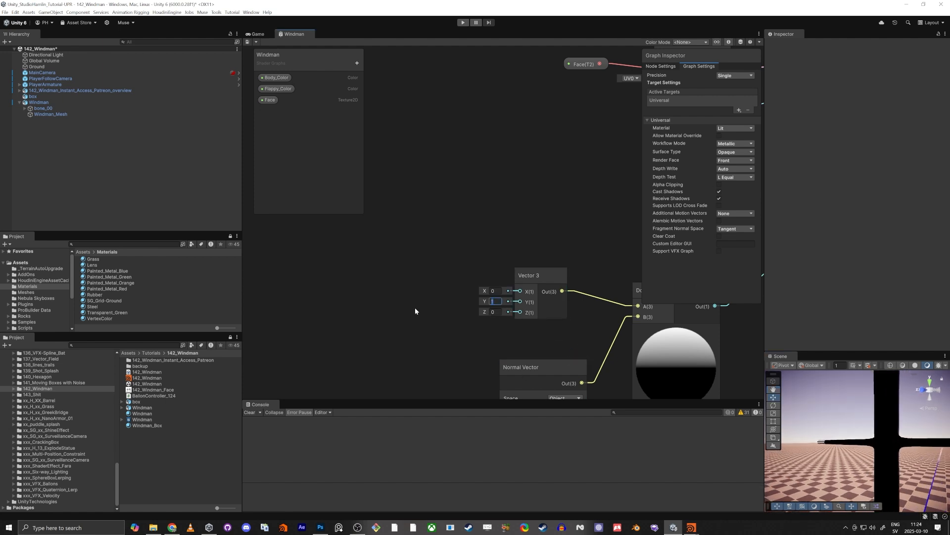
{"action": "type", "text": "-1"}
{"action": "key", "text": "Tab"}
{"action": "middle_click_drag", "start_coordinate": [414, 255], "coordinate": [229, 191]}
{"action": "scroll", "coordinate": [403, 264], "scroll_direction": "down", "scroll_amount": 5}
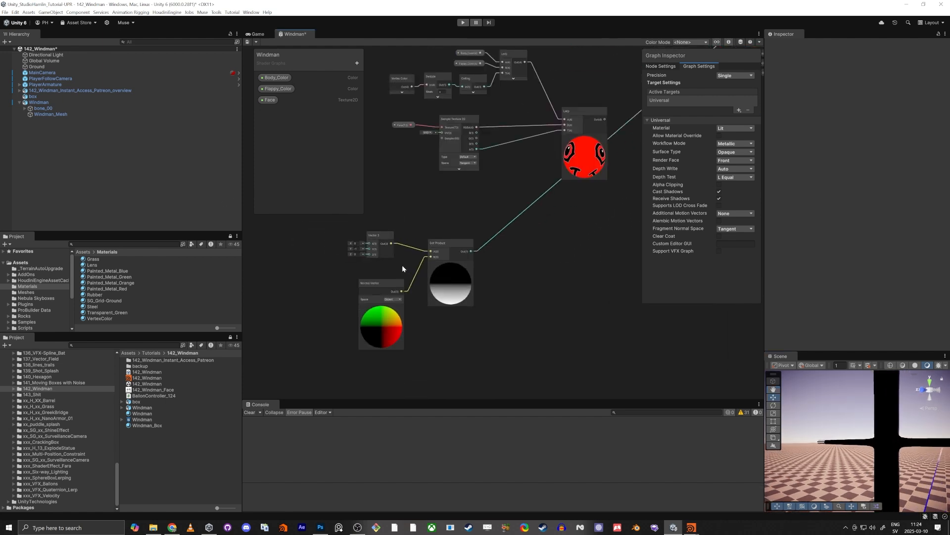
{"action": "left_click", "coordinate": [248, 42]}
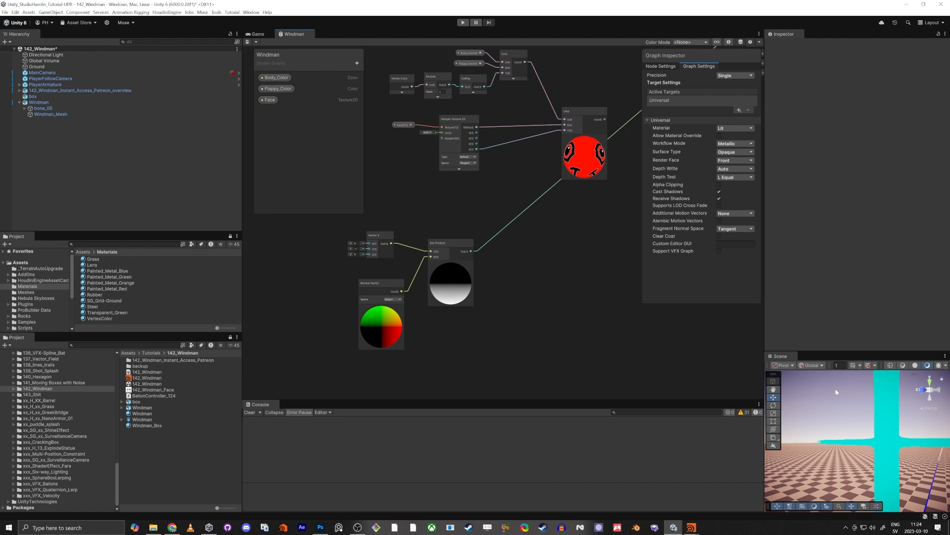
{"action": "right_click_drag", "start_coordinate": [799, 444], "coordinate": [162, 499]}
{"action": "right_click_drag", "start_coordinate": [887, 424], "coordinate": [826, 432]}
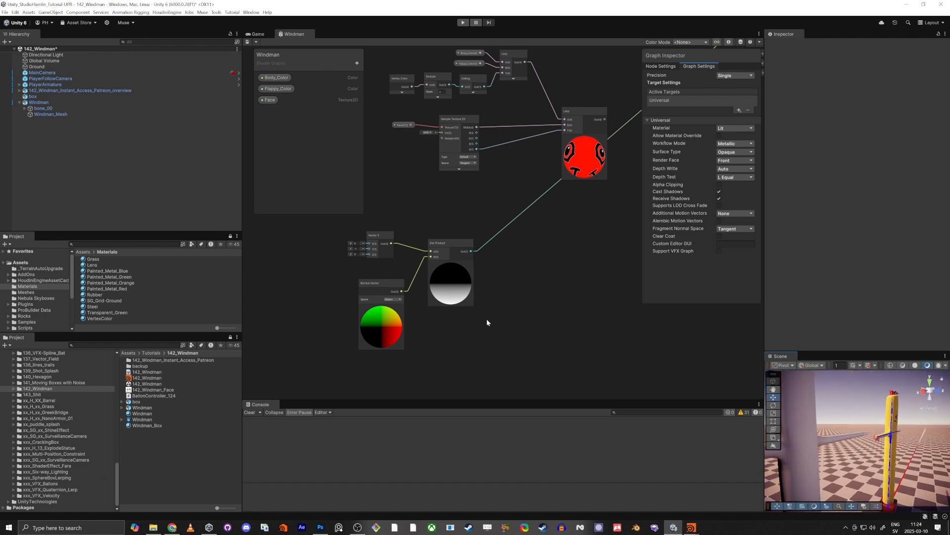
Collapse the Normal Vector node's preview.
{"action": "scroll", "coordinate": [402, 276], "scroll_direction": "up", "scroll_amount": 5}
{"action": "left_click", "coordinate": [405, 300]}
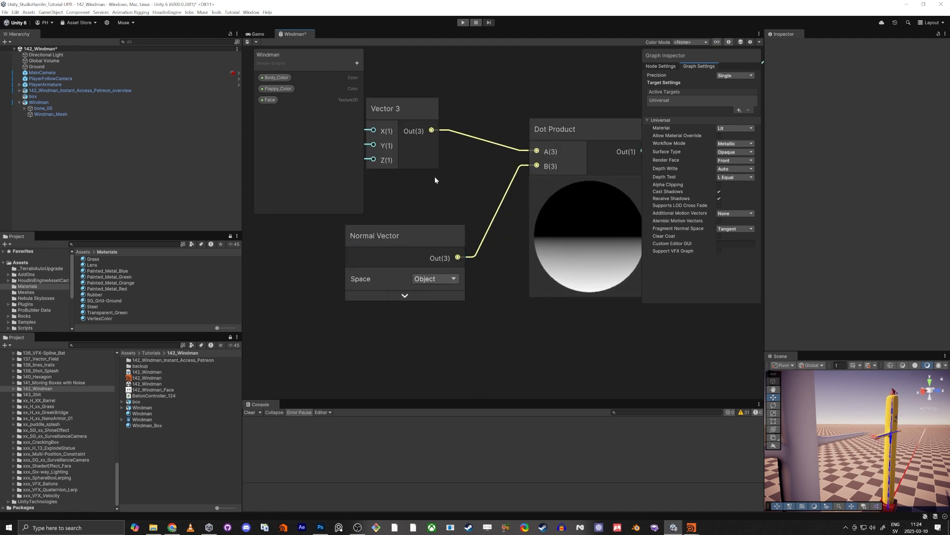
{"action": "right_click", "coordinate": [393, 277]}
{"action": "middle_click_drag", "start_coordinate": [435, 177], "coordinate": [372, 256]}
{"action": "right_click", "coordinate": [530, 239]}
{"action": "scroll", "coordinate": [447, 253], "scroll_direction": "down", "scroll_amount": 1}
{"action": "scroll", "coordinate": [372, 254], "scroll_direction": "down", "scroll_amount": 3}
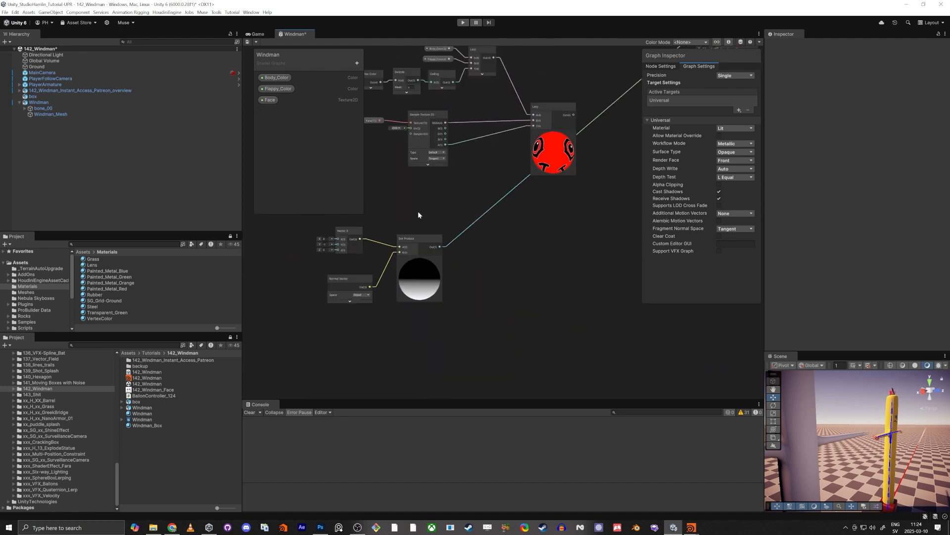
Add a Saturate node fed by the Dot Product output.
{"action": "middle_click_drag", "start_coordinate": [440, 241], "coordinate": [484, 266]}
{"action": "left_click_drag", "start_coordinate": [466, 217], "coordinate": [396, 292]}
{"action": "left_click_drag", "start_coordinate": [477, 254], "coordinate": [484, 284]}
{"action": "left_click", "coordinate": [437, 250]}
{"action": "type", "text": "sat"}
{"action": "key", "text": "Return"}
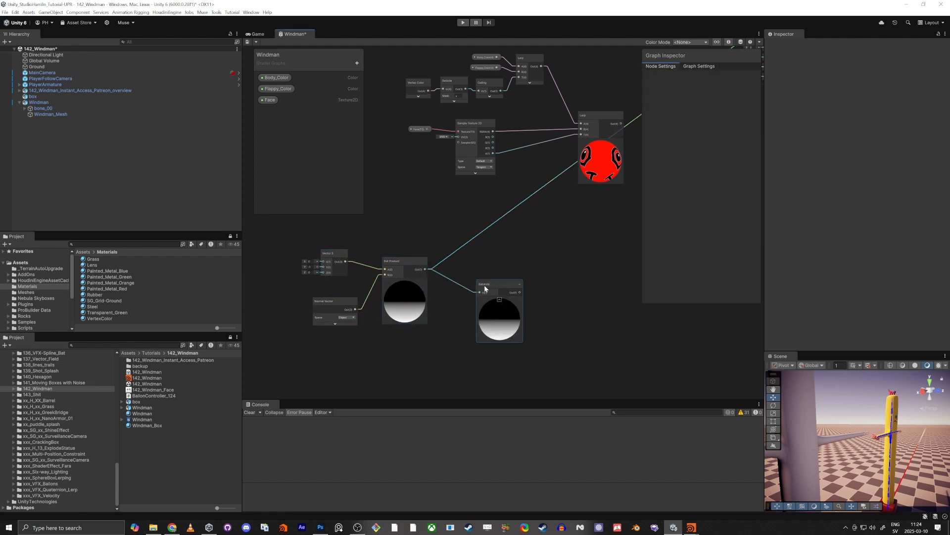
Move the Saturate node closer to the Dot Product node and add a Ceiling node fed by the Saturate output.
{"action": "scroll", "coordinate": [491, 296], "scroll_direction": "up", "scroll_amount": 3}
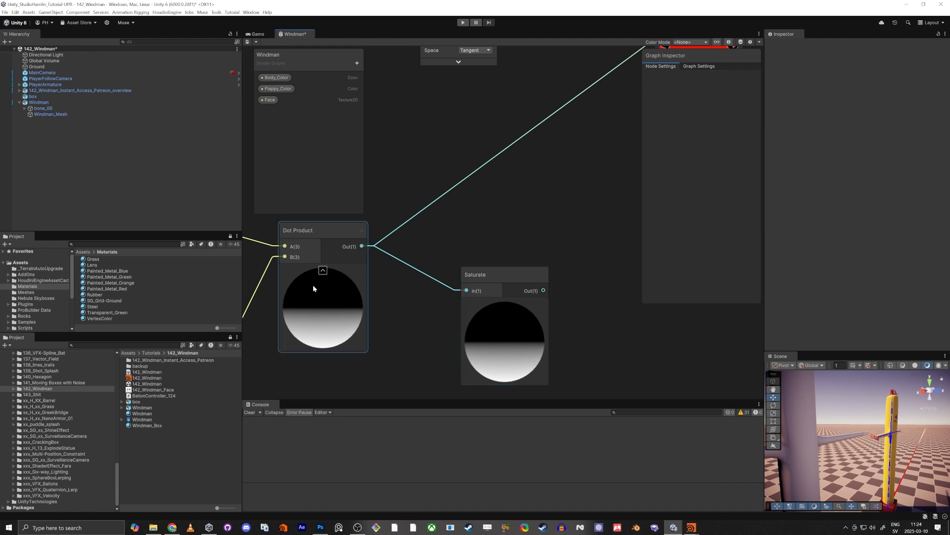
{"action": "left_click_drag", "start_coordinate": [515, 278], "coordinate": [570, 267]}
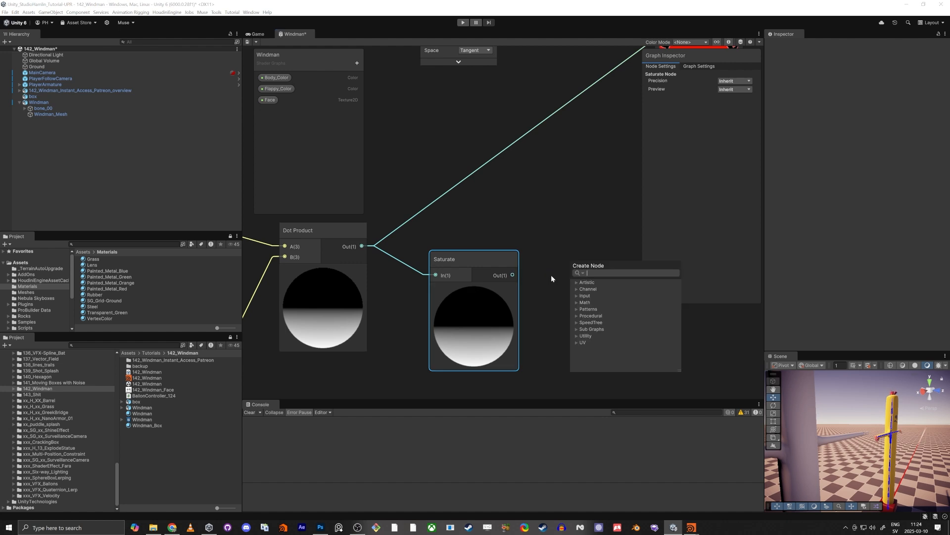
{"action": "type", "text": "ceil"}
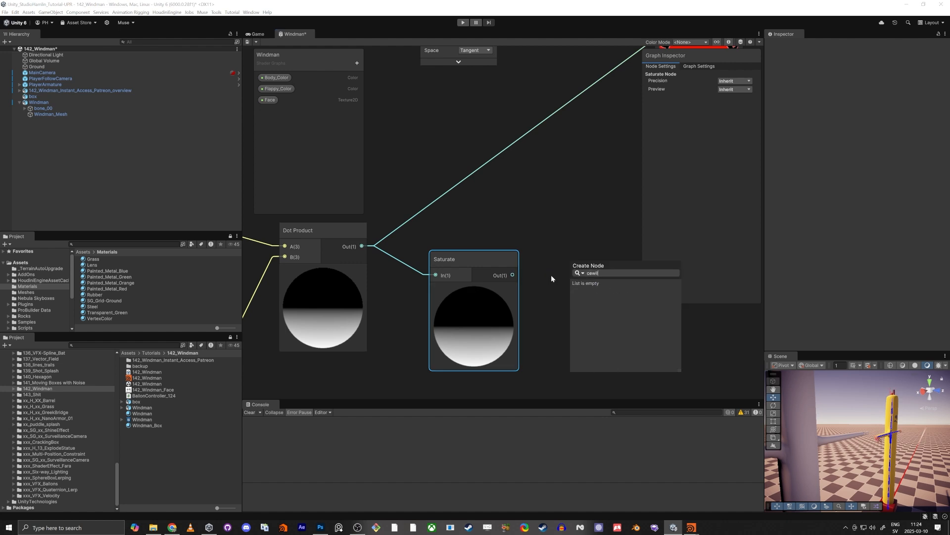
{"action": "key", "text": "Return"}
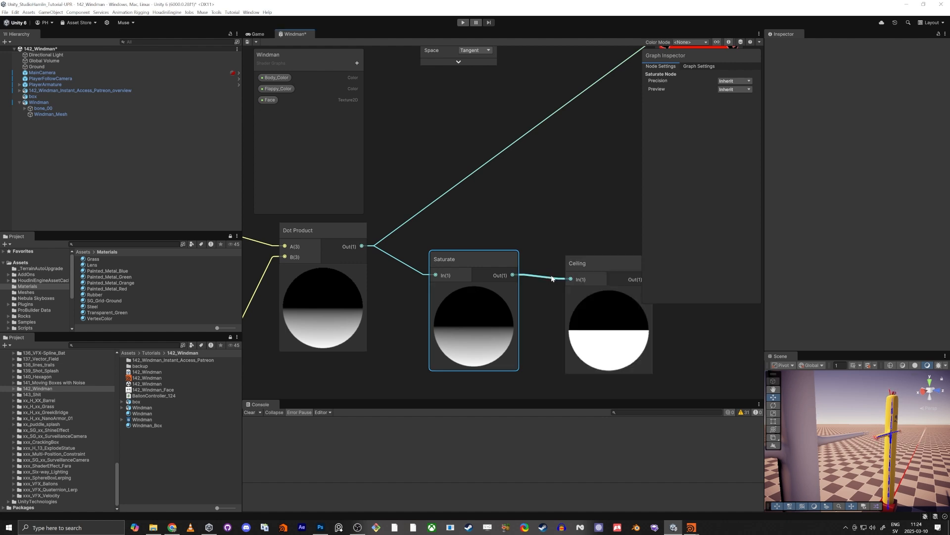
Add a Multiply node with the Sample Texture 2D A output connected to A and the Ceiling output connected to B.
{"action": "middle_click_drag", "start_coordinate": [551, 198], "coordinate": [466, 275]}
{"action": "scroll", "coordinate": [497, 248], "scroll_direction": "down", "scroll_amount": 3}
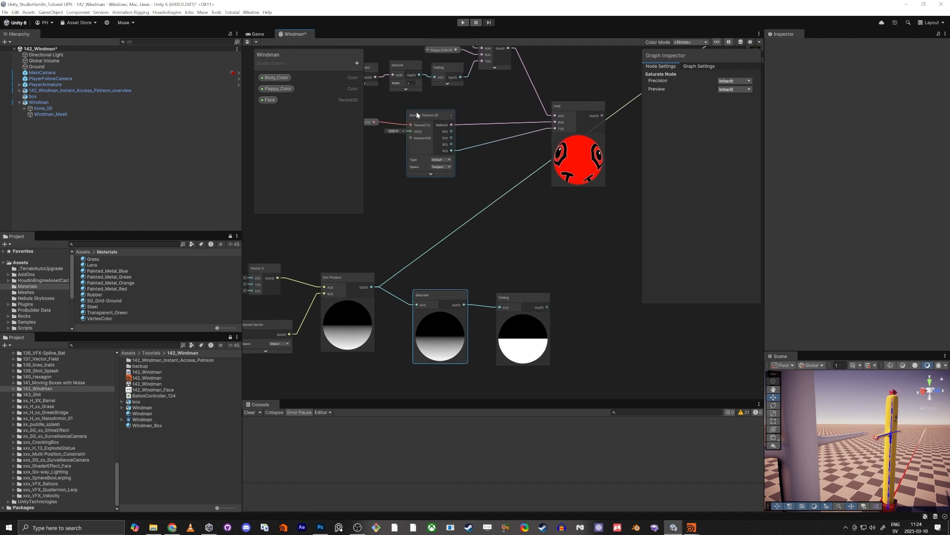
{"action": "key", "text": "space"}
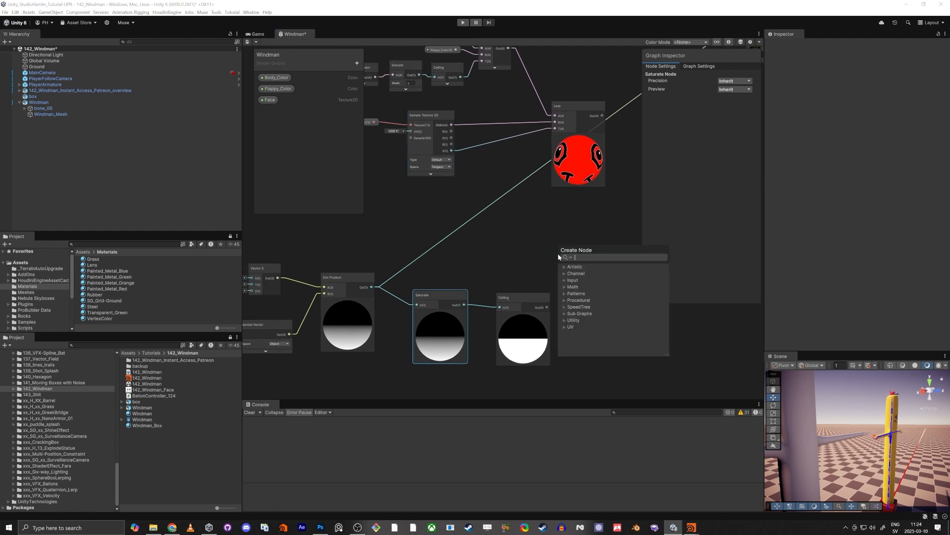
{"action": "type", "text": "multiply"}
{"action": "key", "text": "Return"}
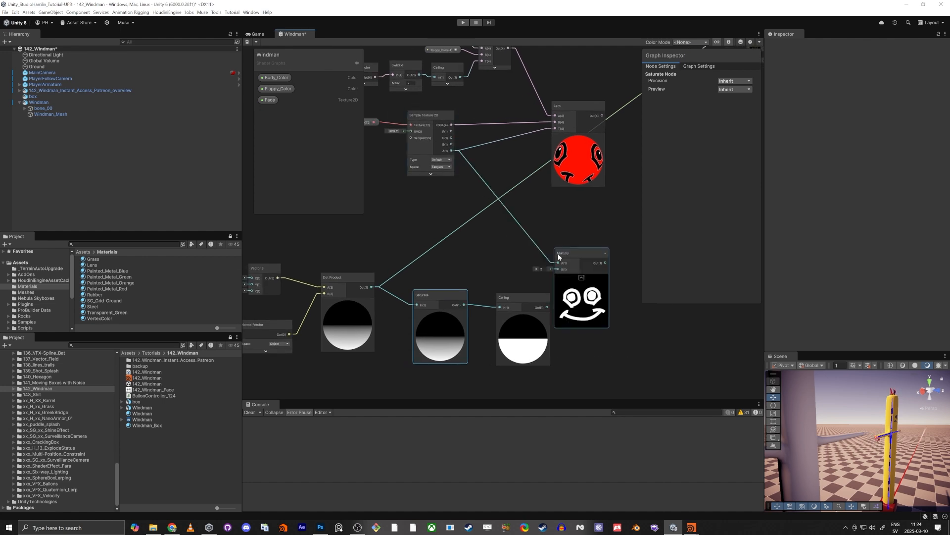
{"action": "left_click_drag", "start_coordinate": [572, 255], "coordinate": [596, 257]}
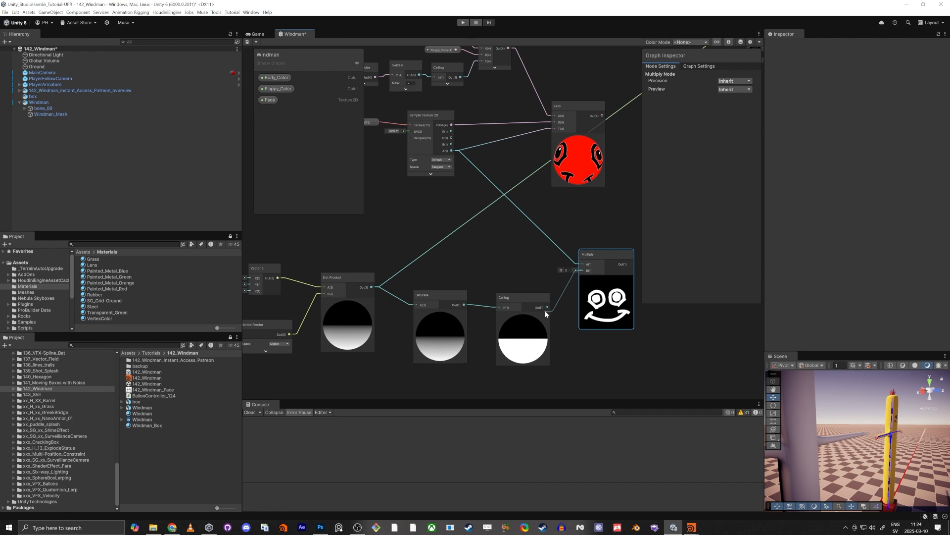
{"action": "left_click_drag", "start_coordinate": [545, 311], "coordinate": [546, 307]}
Connect the Multiply output to the T input of the face Lerp node and save the shader graph.
{"action": "middle_click_drag", "start_coordinate": [518, 276], "coordinate": [488, 282]}
{"action": "left_click_drag", "start_coordinate": [600, 270], "coordinate": [525, 135]}
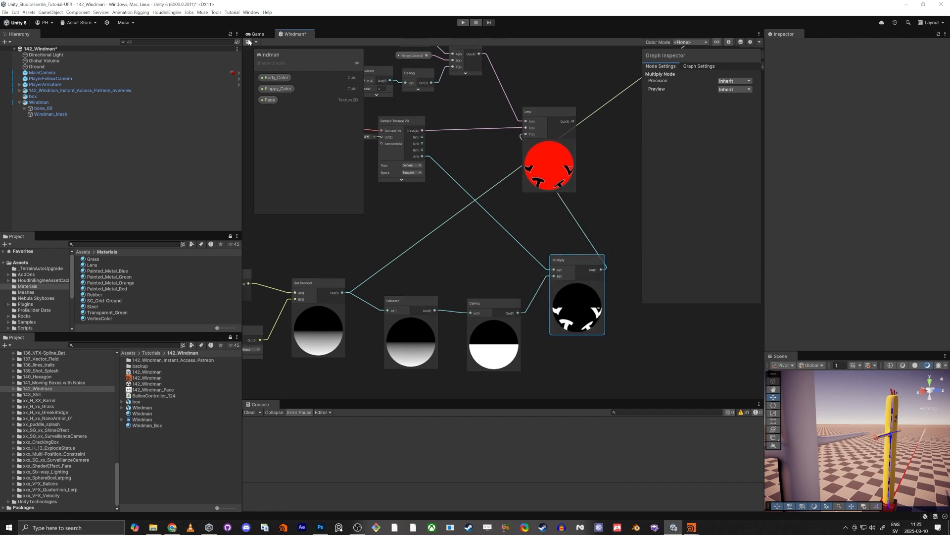
{"action": "key", "text": "ctrl+s"}
Connect the face Lerp node's output to the Fragment Base Color.
{"action": "middle_click_drag", "start_coordinate": [598, 195], "coordinate": [529, 292]}
{"action": "scroll", "coordinate": [491, 268], "scroll_direction": "down", "scroll_amount": 1}
{"action": "middle_click_drag", "start_coordinate": [540, 222], "coordinate": [514, 238]}
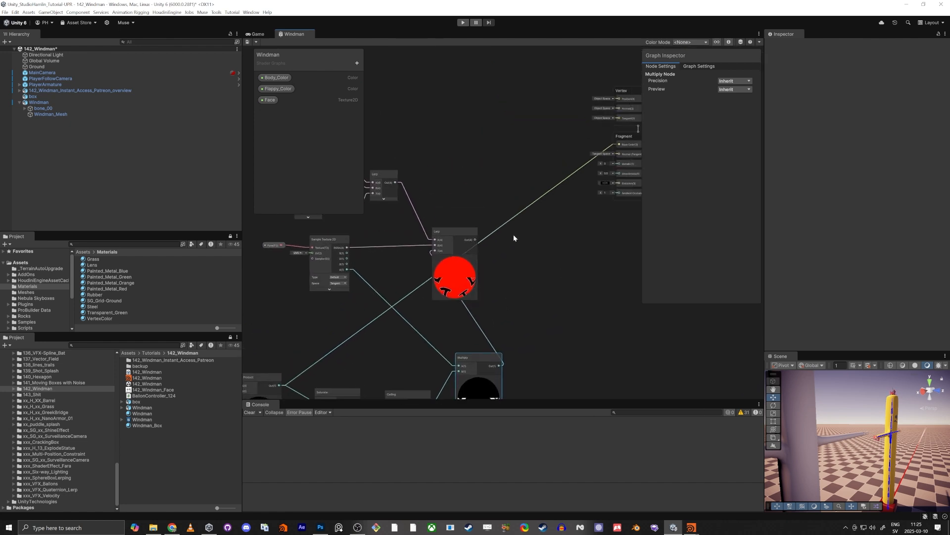
{"action": "left_click_drag", "start_coordinate": [490, 235], "coordinate": [625, 145]}
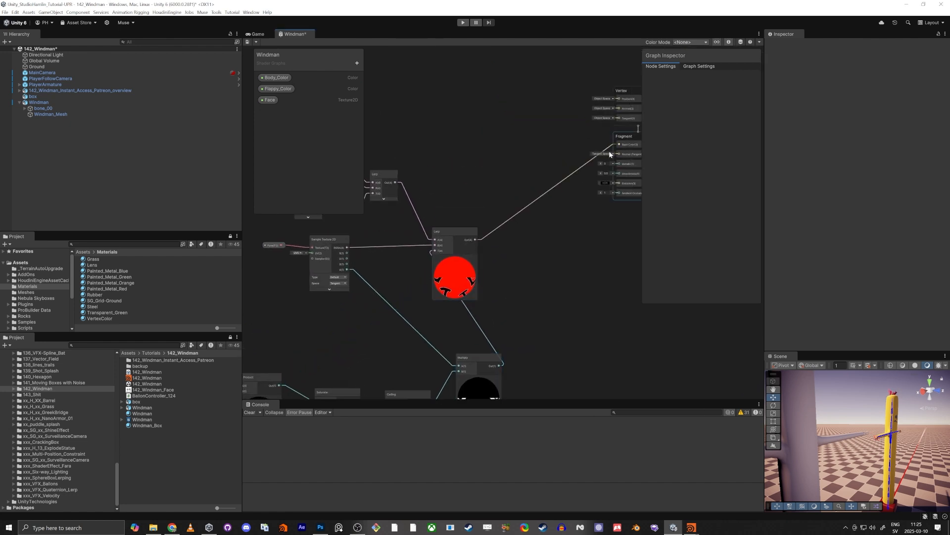
Maximize the graph view and move the whole mask node chain, from Vector 3 to Multiply, up below the Sample Texture 2D node.
{"action": "key", "text": "shift+space"}
{"action": "key", "text": "a"}
{"action": "middle_click_drag", "start_coordinate": [581, 315], "coordinate": [652, 328]}
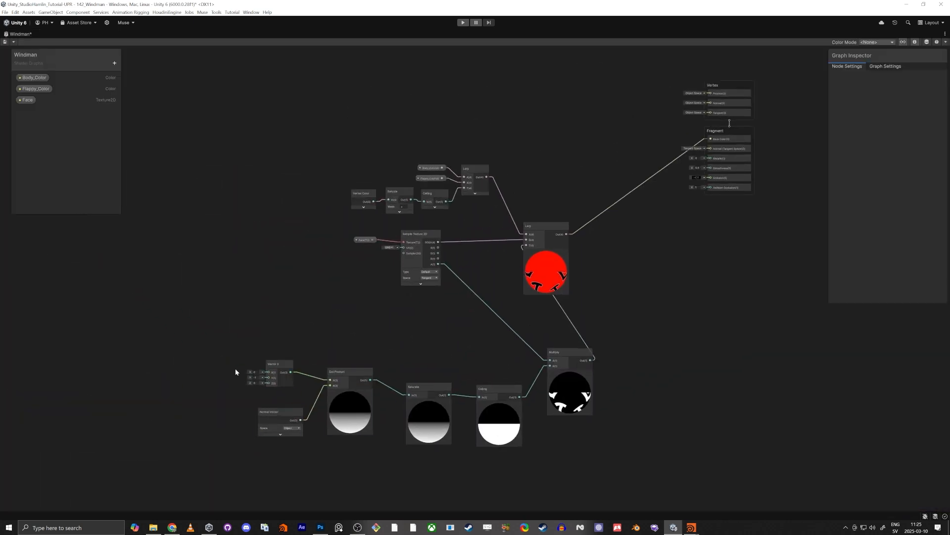
{"action": "left_click_drag", "start_coordinate": [587, 462], "coordinate": [588, 462]}
{"action": "left_click_drag", "start_coordinate": [563, 353], "coordinate": [477, 305]}
{"action": "scroll", "coordinate": [413, 307], "scroll_direction": "up", "scroll_amount": 5}
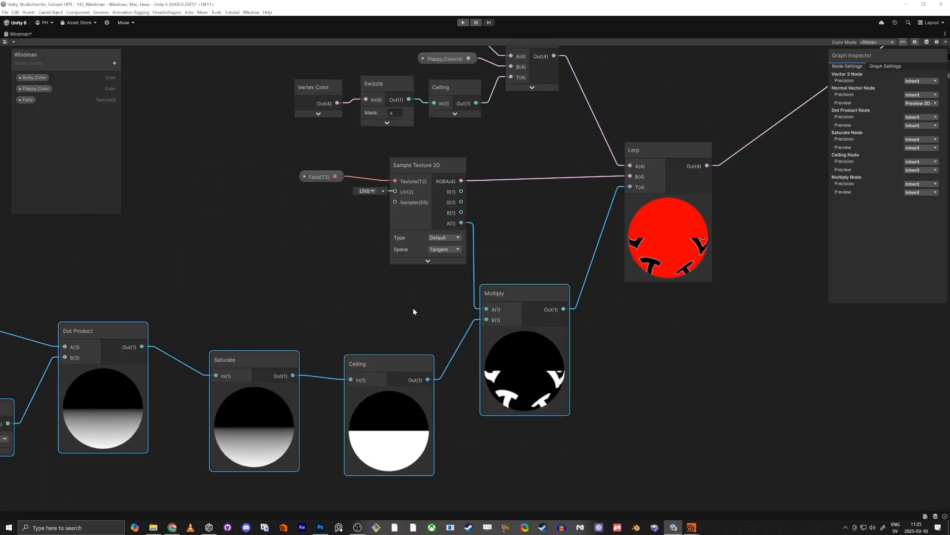
{"action": "mouse_move", "coordinate": [388, 367]}
{"action": "left_mouse_down"}
{"action": "mouse_move", "coordinate": [391, 339]}
{"action": "mouse_move", "coordinate": [391, 367]}
{"action": "left_mouse_up"}
{"action": "left_click", "coordinate": [415, 307]}
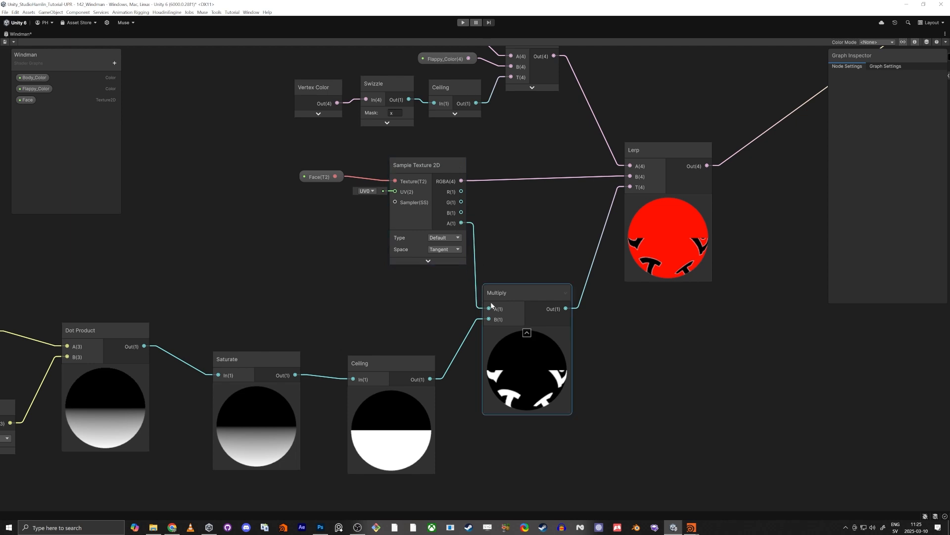
Restore the normal editor layout and save the Windman shader graph.
{"action": "key", "text": "shift+space"}
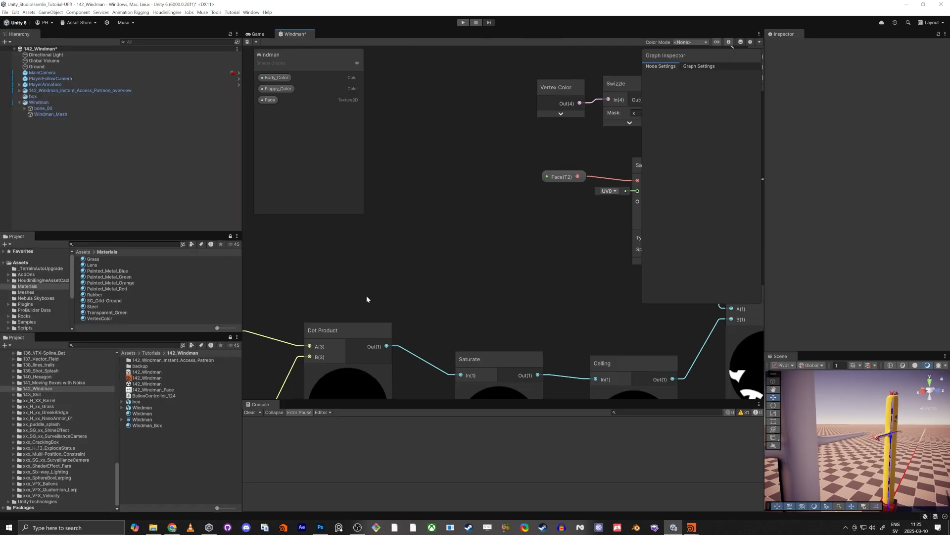
{"action": "left_click", "coordinate": [255, 34]}
{"action": "left_click", "coordinate": [295, 34]}
{"action": "key", "text": "ctrl+s"}
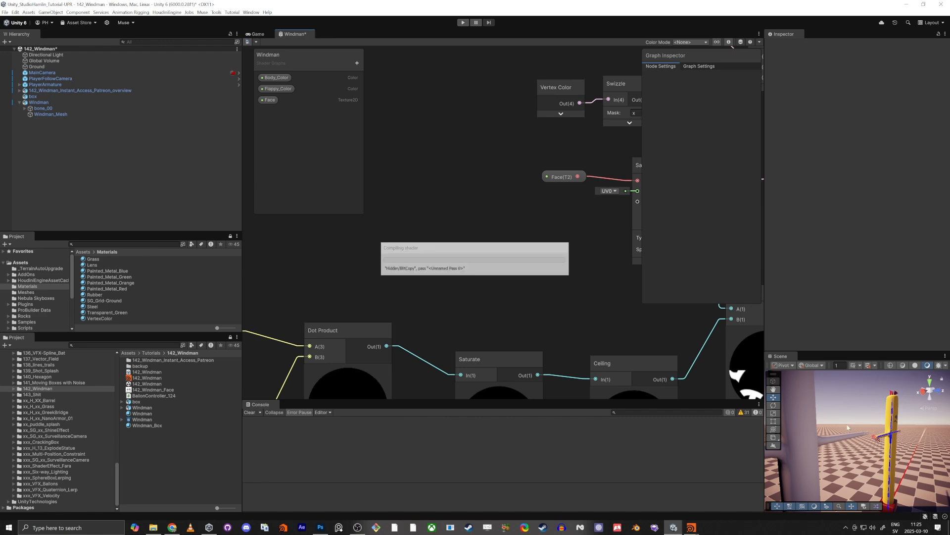
Inspect the Windman model in a maximized scene view, checking the face, hands and hair flaps from the front.
{"action": "key", "text": "shift+space"}
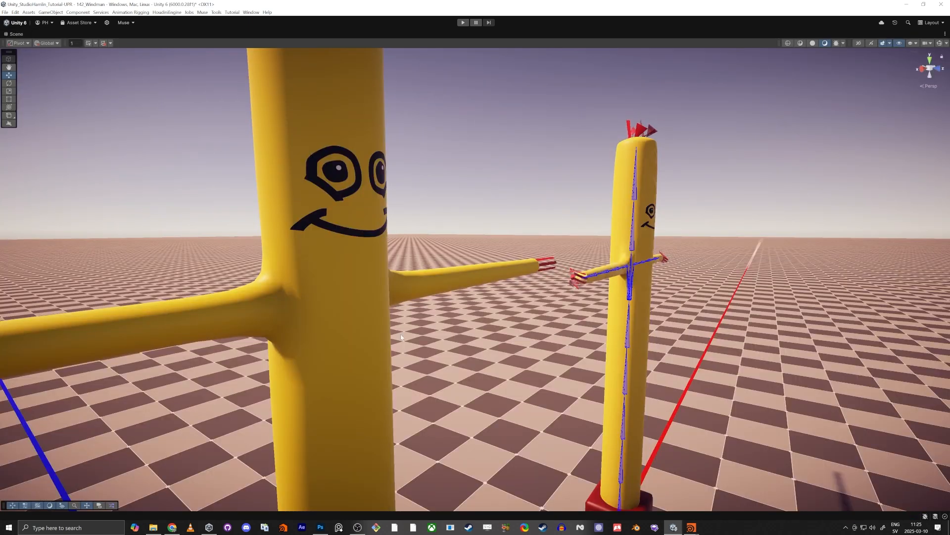
{"action": "right_click_drag", "start_coordinate": [841, 417], "coordinate": [603, 180]}
{"action": "key", "text": "d"}
{"action": "key", "text": "s"}
{"action": "key", "text": "w"}
{"action": "key", "text": "s"}
{"action": "key", "text": "q"}
{"action": "key", "text": "w"}
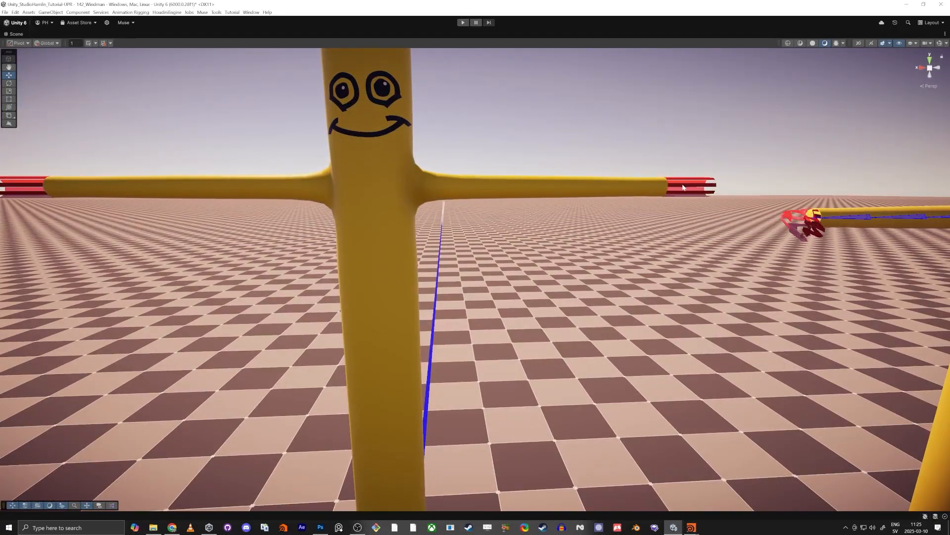
{"action": "right_click_drag", "start_coordinate": [683, 206], "coordinate": [624, 172]}
{"action": "key", "text": "e"}
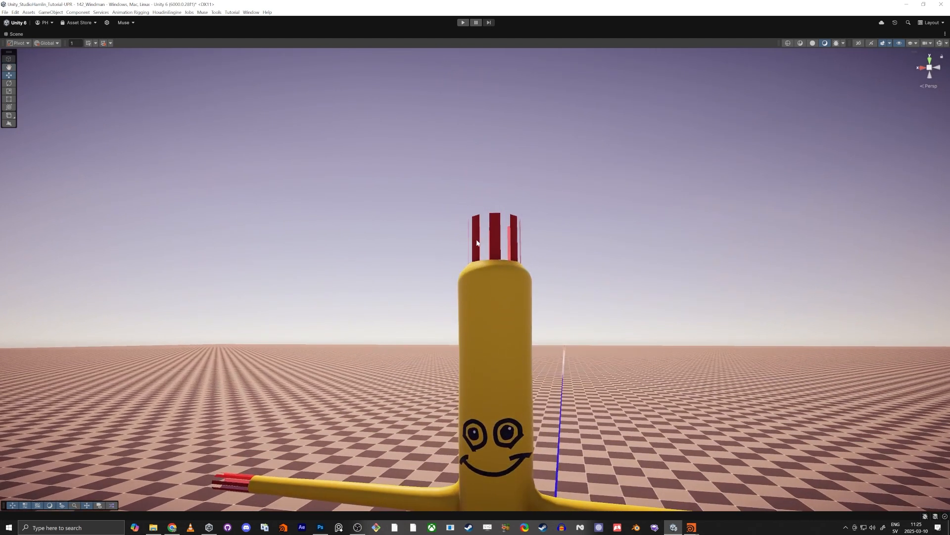
{"action": "key", "text": "shift+space"}
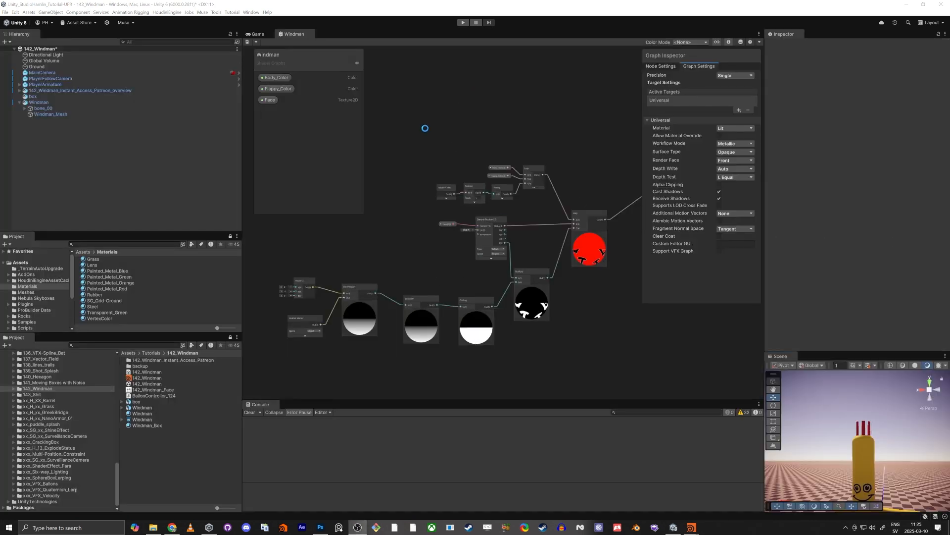
Move the Fragment block down and the Vertex block up to open a large gap between them in a maximized graph view.
{"action": "scroll", "coordinate": [425, 128], "scroll_direction": "down", "scroll_amount": 5}
{"action": "middle_click_drag", "start_coordinate": [637, 148], "coordinate": [597, 200]}
{"action": "scroll", "coordinate": [597, 200], "scroll_direction": "up", "scroll_amount": 5}
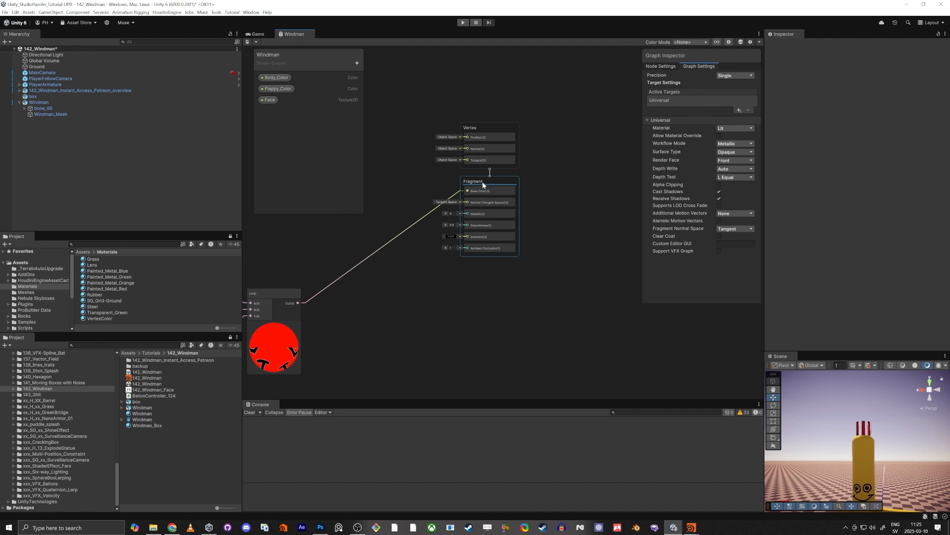
{"action": "left_click_drag", "start_coordinate": [483, 182], "coordinate": [485, 277]}
{"action": "left_click_drag", "start_coordinate": [494, 128], "coordinate": [504, 74]}
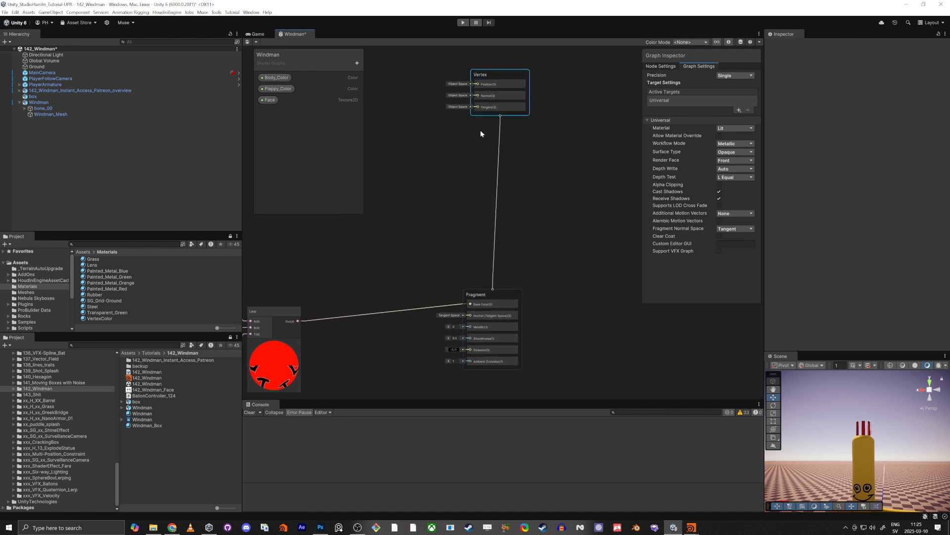
{"action": "key", "text": "shift+space"}
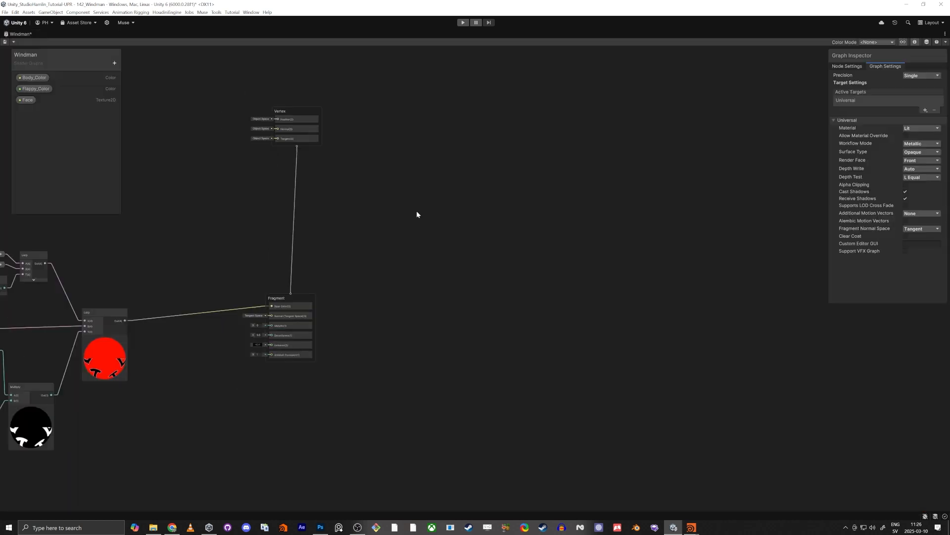
{"action": "middle_click_drag", "start_coordinate": [322, 208], "coordinate": [921, 271]}
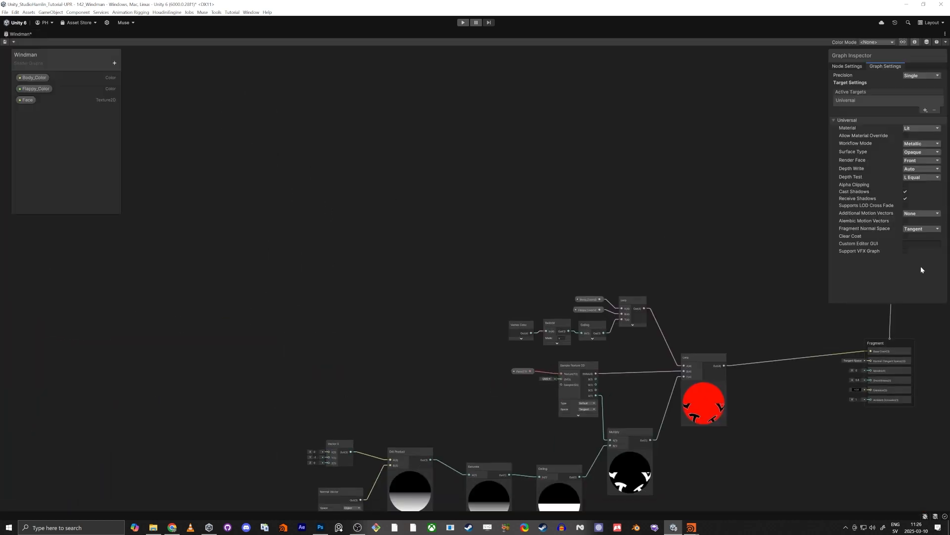
{"action": "scroll", "coordinate": [673, 244], "scroll_direction": "down", "scroll_amount": 2}
{"action": "middle_click_drag", "start_coordinate": [670, 240], "coordinate": [501, 301]}
{"action": "left_click_drag", "start_coordinate": [661, 240], "coordinate": [656, 215]}
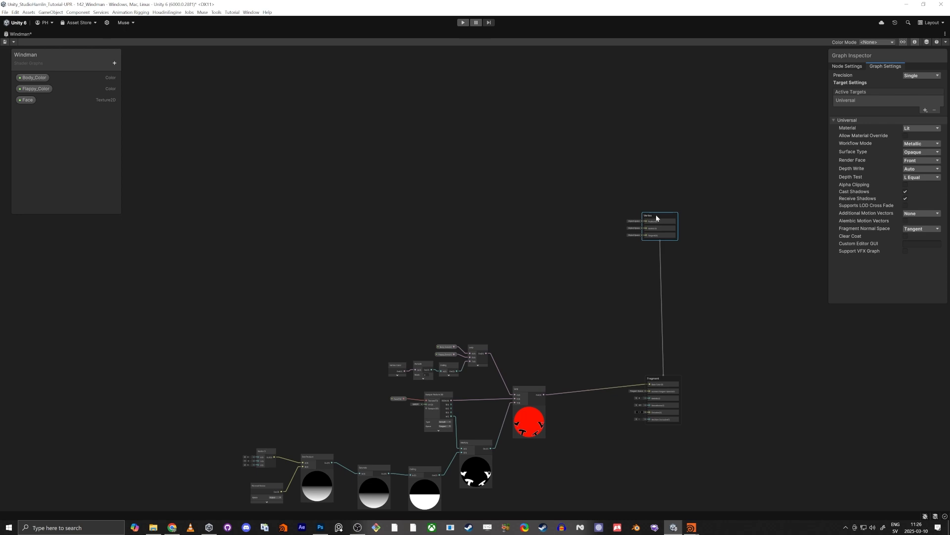
Shift all the color and face mask nodes together to the left, farther from the Fragment block.
{"action": "scroll", "coordinate": [652, 213], "scroll_direction": "up", "scroll_amount": 3}
{"action": "scroll", "coordinate": [654, 220], "scroll_direction": "down", "scroll_amount": 3}
{"action": "middle_click_drag", "start_coordinate": [596, 277], "coordinate": [639, 223]}
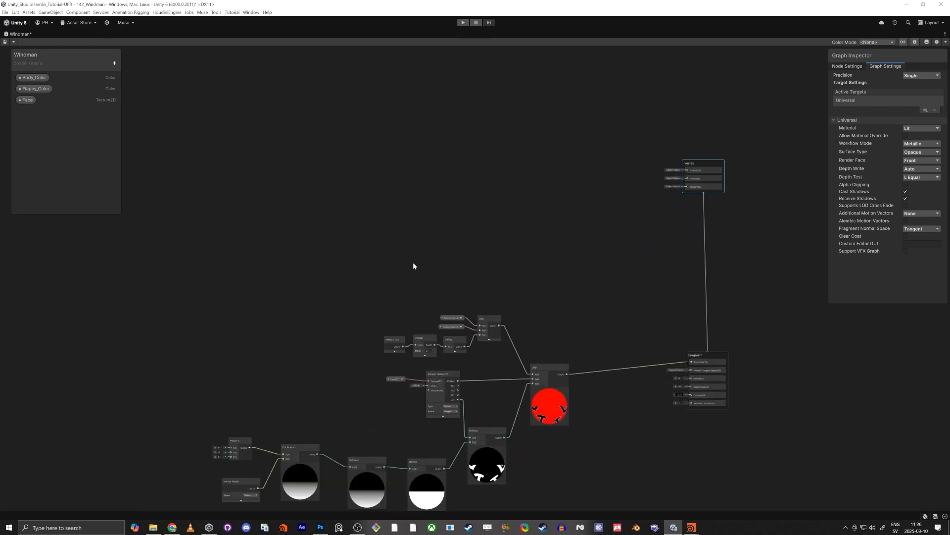
{"action": "left_click_drag", "start_coordinate": [218, 299], "coordinate": [575, 491]}
{"action": "left_click_drag", "start_coordinate": [568, 375], "coordinate": [512, 368]}
{"action": "left_click", "coordinate": [570, 253]}
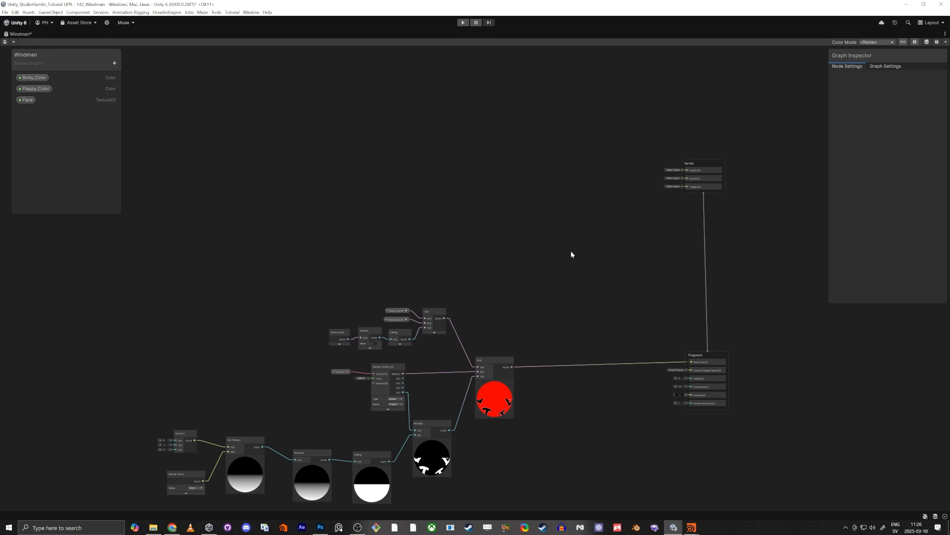
Add a Position node in the empty area left of the Vertex block and set its space to Object.
{"action": "middle_click_drag", "start_coordinate": [730, 214], "coordinate": [708, 299]}
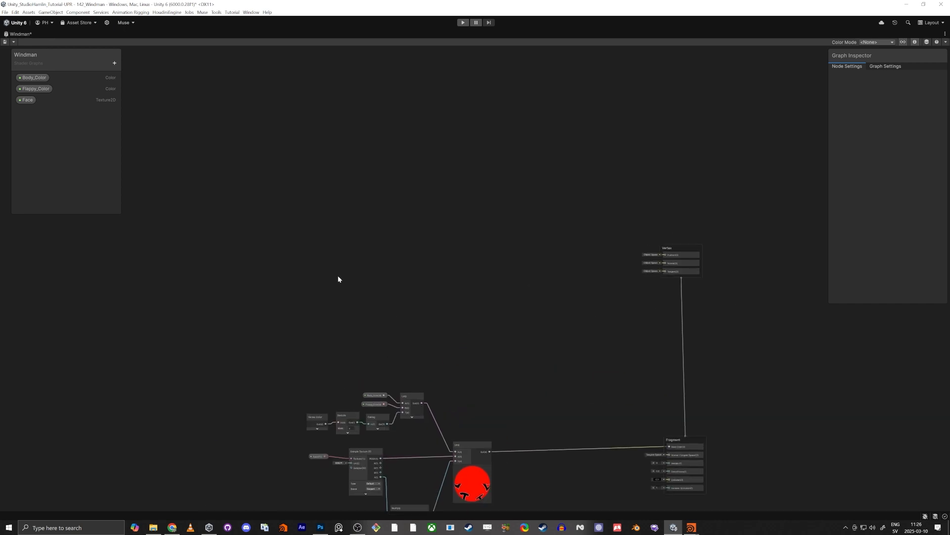
{"action": "key", "text": "space"}
{"action": "type", "text": "posi"}
{"action": "key", "text": "Return"}
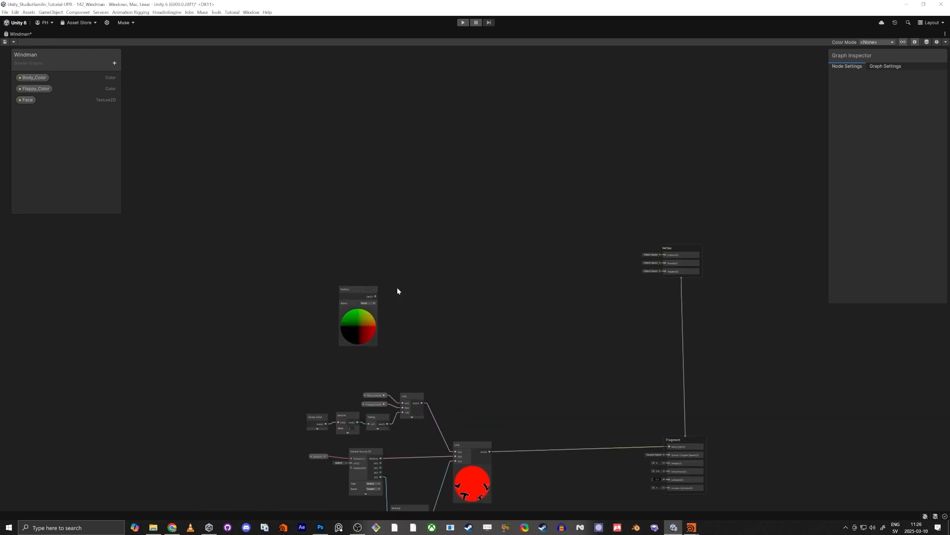
{"action": "scroll", "coordinate": [397, 287], "scroll_direction": "up", "scroll_amount": 3}
{"action": "left_click_drag", "start_coordinate": [212, 269], "coordinate": [281, 187]}
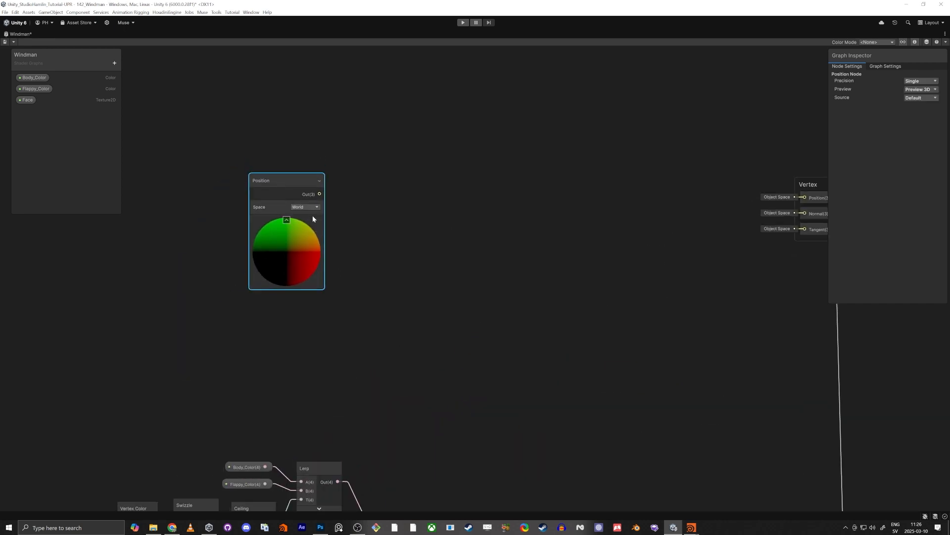
{"action": "left_click", "coordinate": [306, 207]}
{"action": "left_click", "coordinate": [308, 215]}
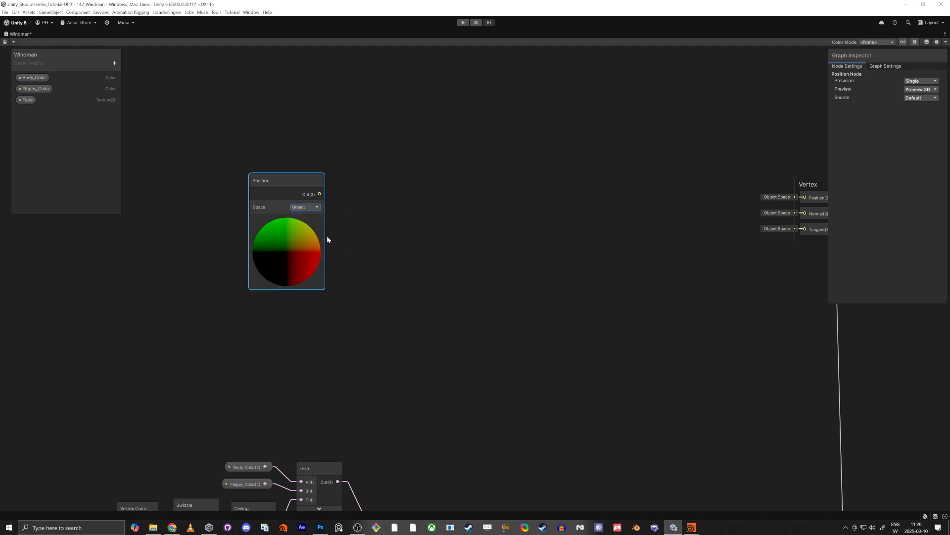
Feed the Position output into a new Add node and connect the Add output to the Vertex Position input.
{"action": "middle_click_drag", "start_coordinate": [432, 245], "coordinate": [396, 256]}
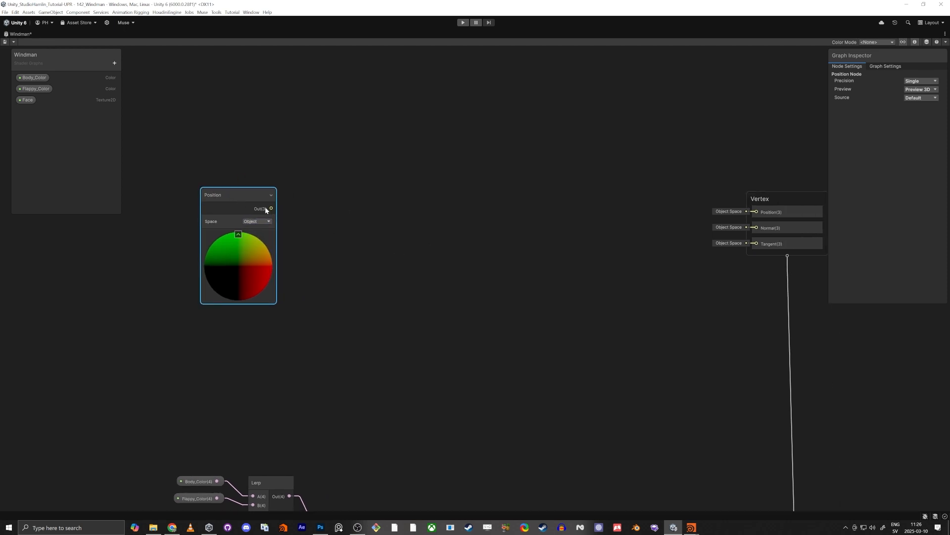
{"action": "left_click_drag", "start_coordinate": [265, 209], "coordinate": [476, 215]}
{"action": "type", "text": "add"}
{"action": "key", "text": "Return"}
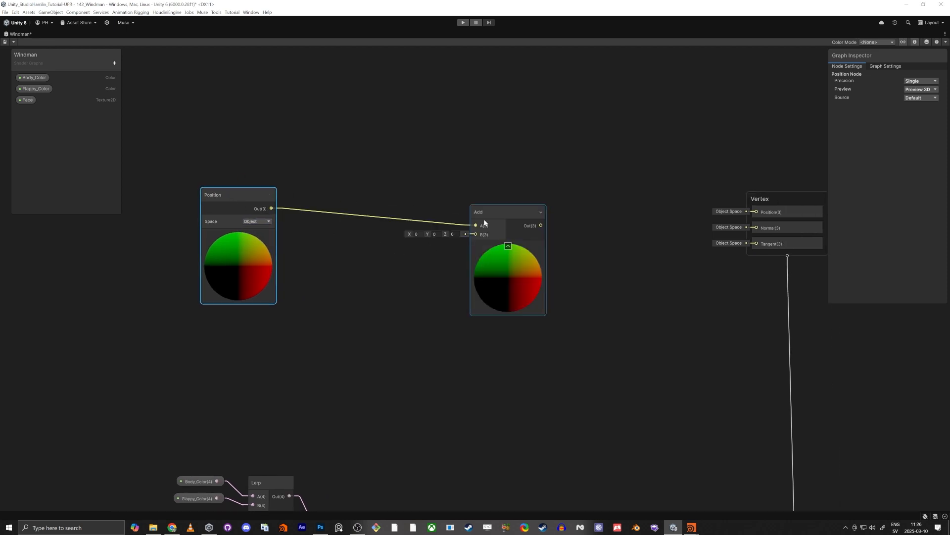
{"action": "left_click_drag", "start_coordinate": [542, 225], "coordinate": [766, 213]}
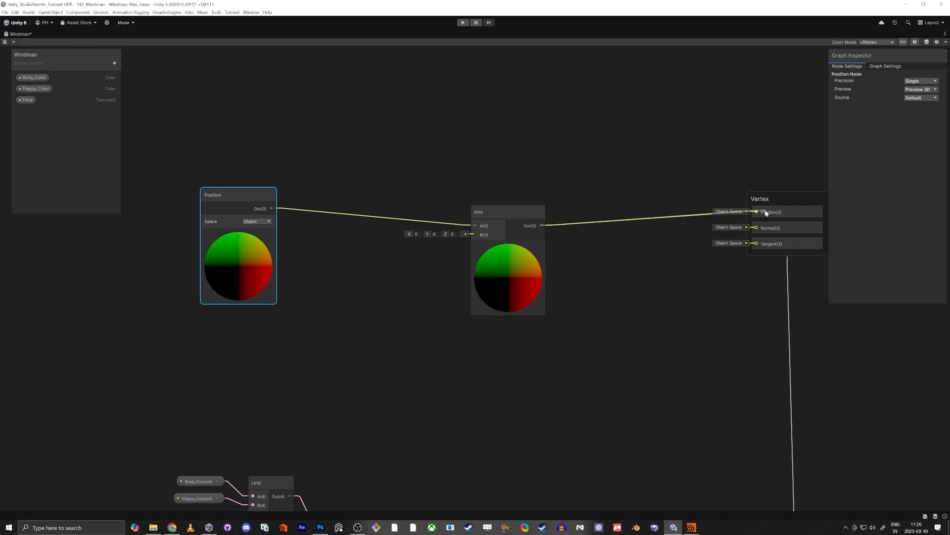
Spread the Position and Add nodes apart and line them up with the Vertex Position input.
{"action": "left_click_drag", "start_coordinate": [507, 210], "coordinate": [518, 196]}
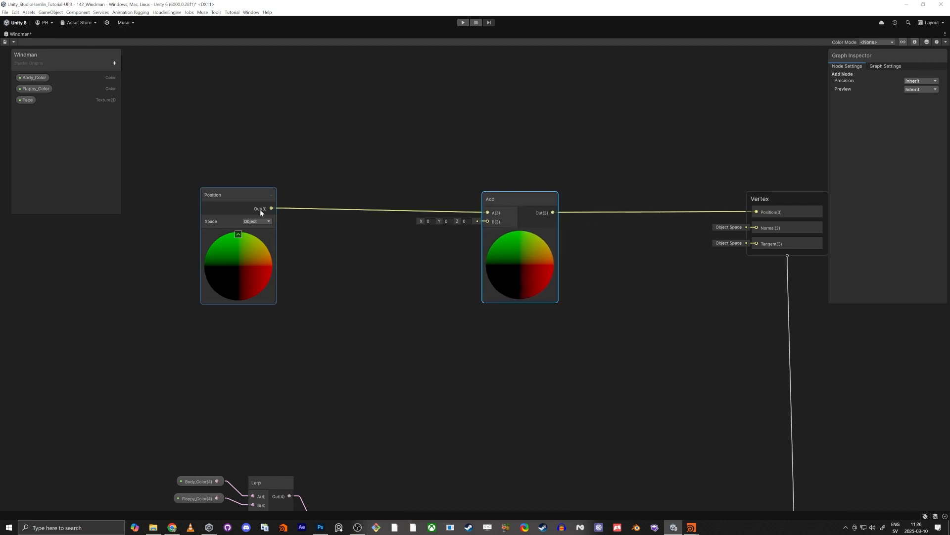
{"action": "left_click_drag", "start_coordinate": [234, 204], "coordinate": [235, 203]}
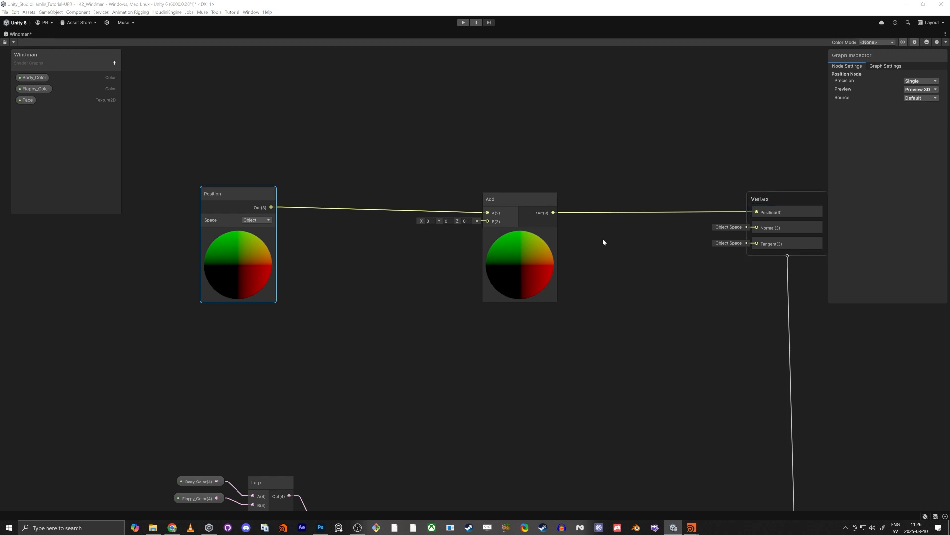
{"action": "left_click_drag", "start_coordinate": [236, 200], "coordinate": [156, 206]}
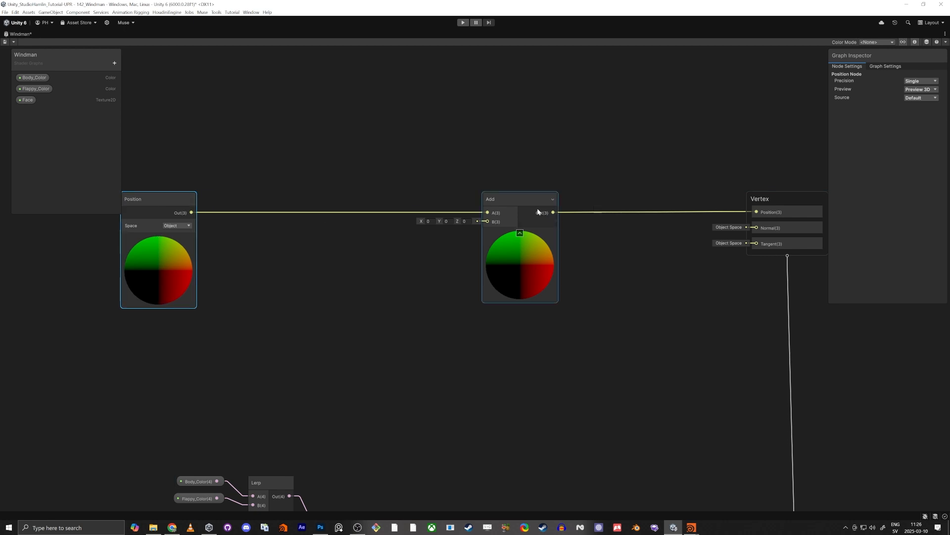
{"action": "left_click_drag", "start_coordinate": [539, 211], "coordinate": [514, 294]}
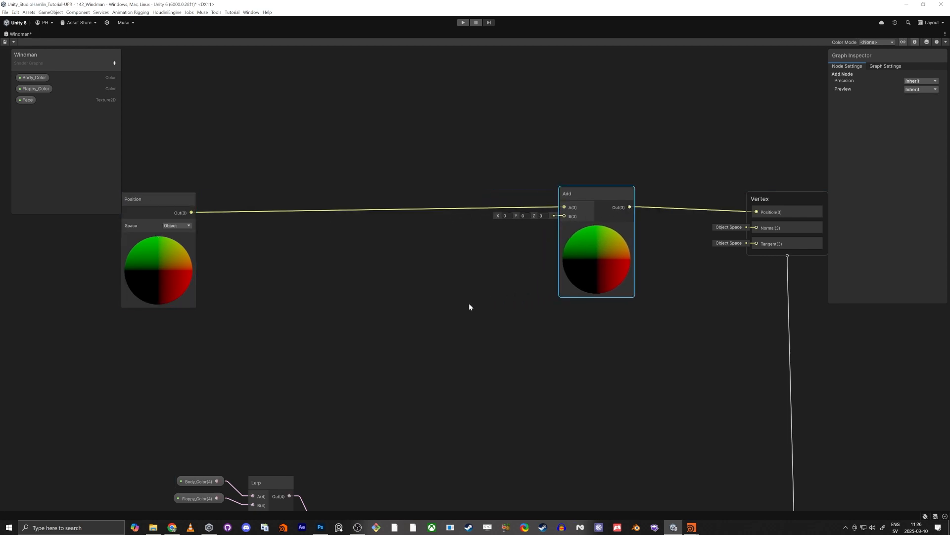
Restore the normal editor layout, narrow the Hierarchy and Project panels, and frame the Windman's head in the scene view.
{"action": "key", "text": "shift+space"}
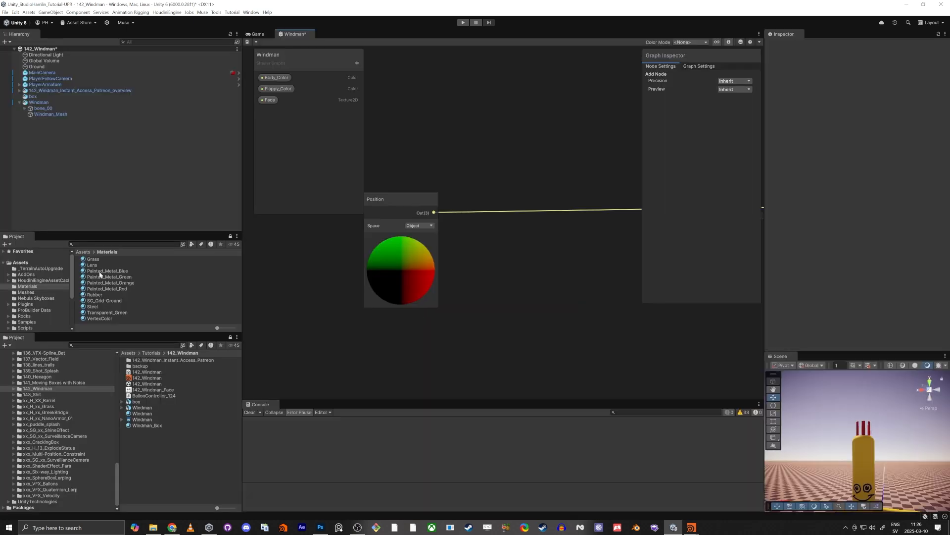
{"action": "left_click_drag", "start_coordinate": [239, 283], "coordinate": [152, 284]}
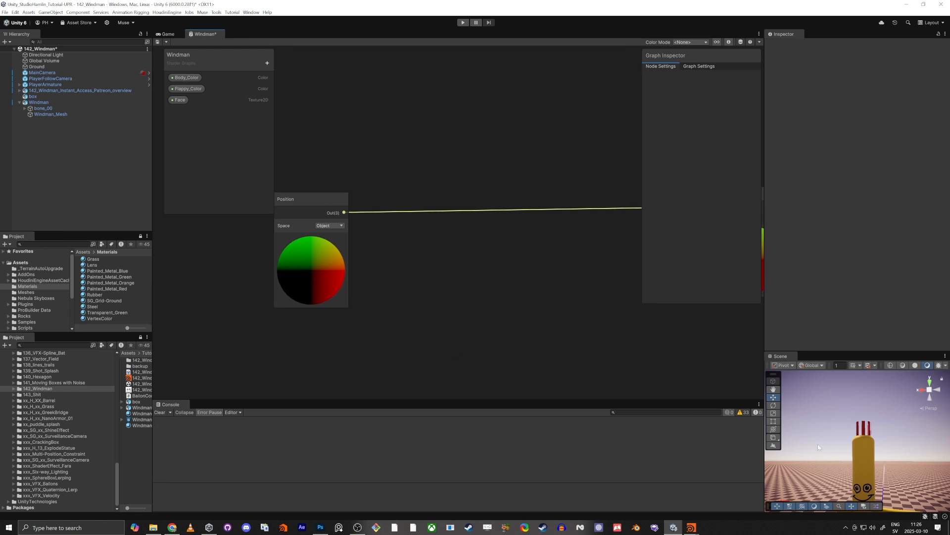
{"action": "right_click_drag", "start_coordinate": [864, 445], "coordinate": [866, 439]}
Try a vertex offset of X 2, Y 0.37 on the Add node's B input, save the graph and check the Windman in the scene.
{"action": "middle_click_drag", "start_coordinate": [550, 311], "coordinate": [240, 354]}
{"action": "left_click_drag", "start_coordinate": [348, 267], "coordinate": [355, 267]}
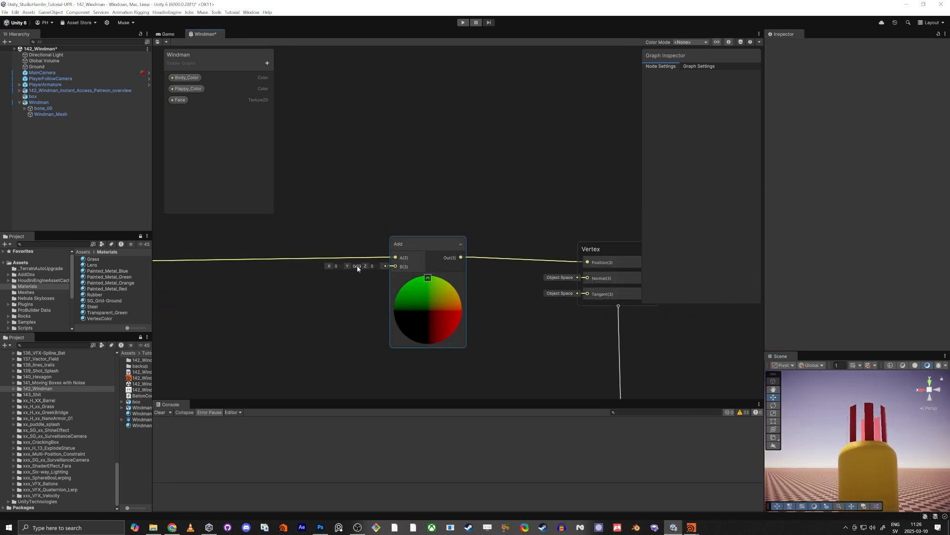
{"action": "type", "text": "2"}
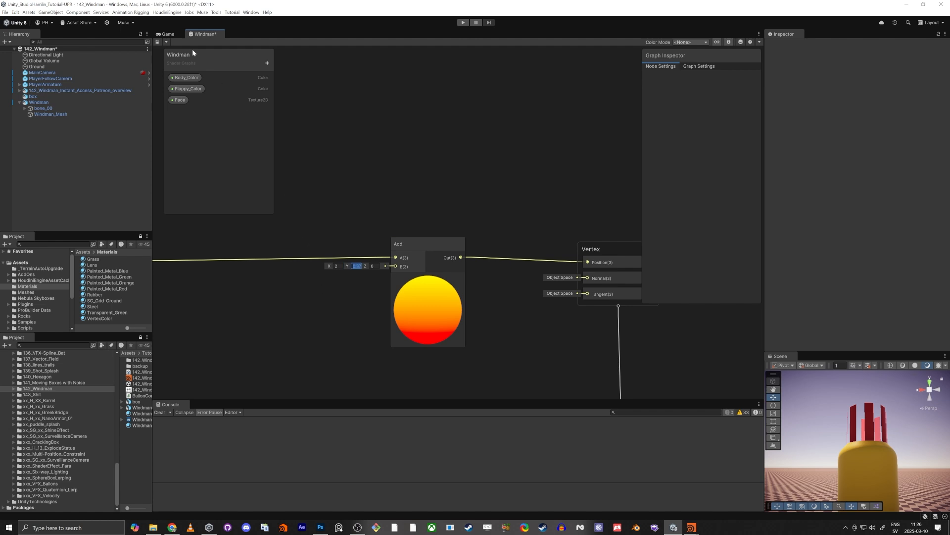
{"action": "key", "text": "ctrl+s"}
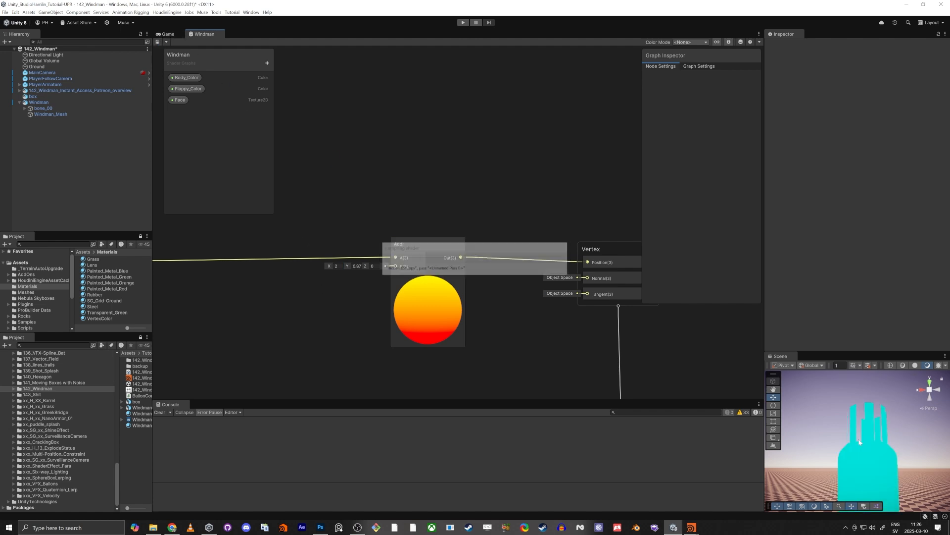
{"action": "right_click_drag", "start_coordinate": [869, 442], "coordinate": [860, 483]}
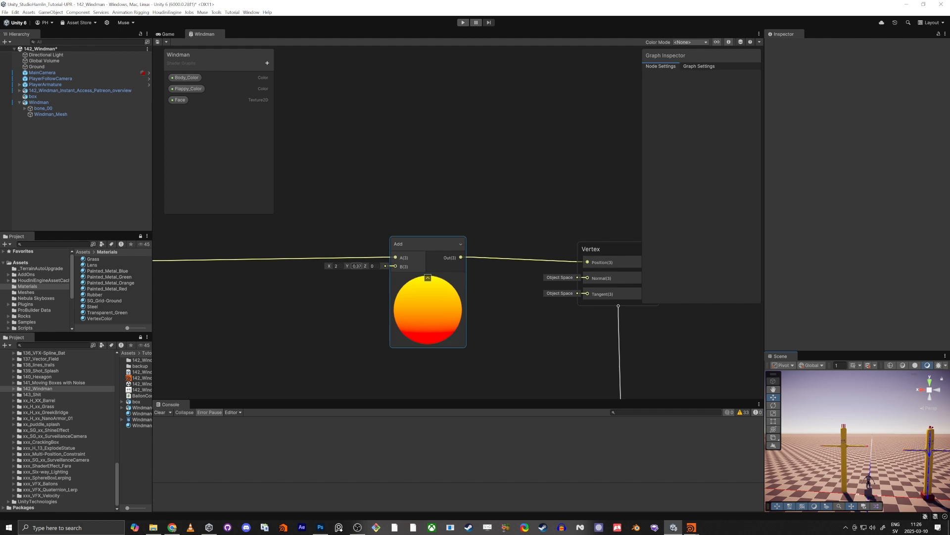
Reset the X and Y values of the Add node's B input to 0.
{"action": "left_click", "coordinate": [336, 266]}
{"action": "type", "text": "0"}
{"action": "key", "text": "Tab"}
{"action": "type", "text": "0"}
{"action": "key", "text": "Tab"}
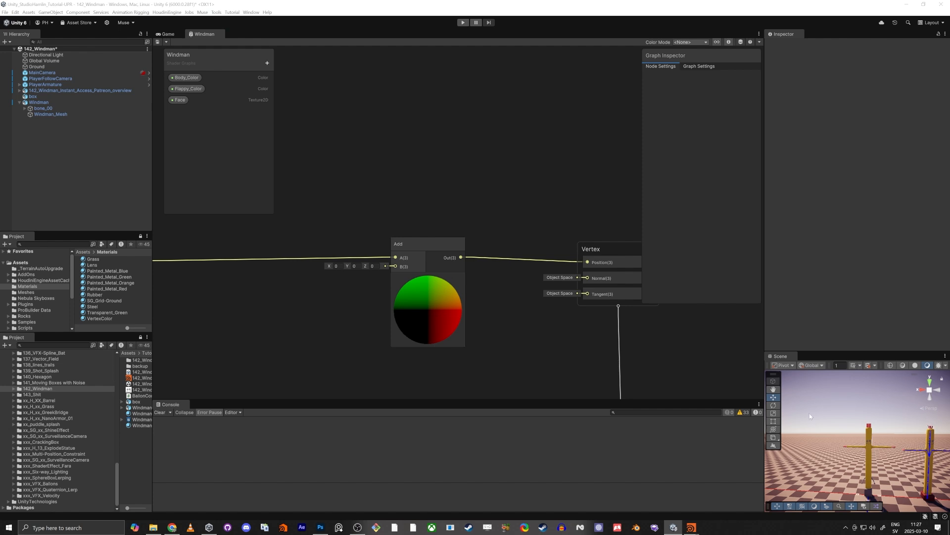
Copy the Vertex Color and Swizzle nodes from the color blend chain and paste them between the Position and Add nodes.
{"action": "middle_click_drag", "start_coordinate": [335, 346], "coordinate": [441, 86]}
{"action": "scroll", "coordinate": [396, 185], "scroll_direction": "down", "scroll_amount": 4}
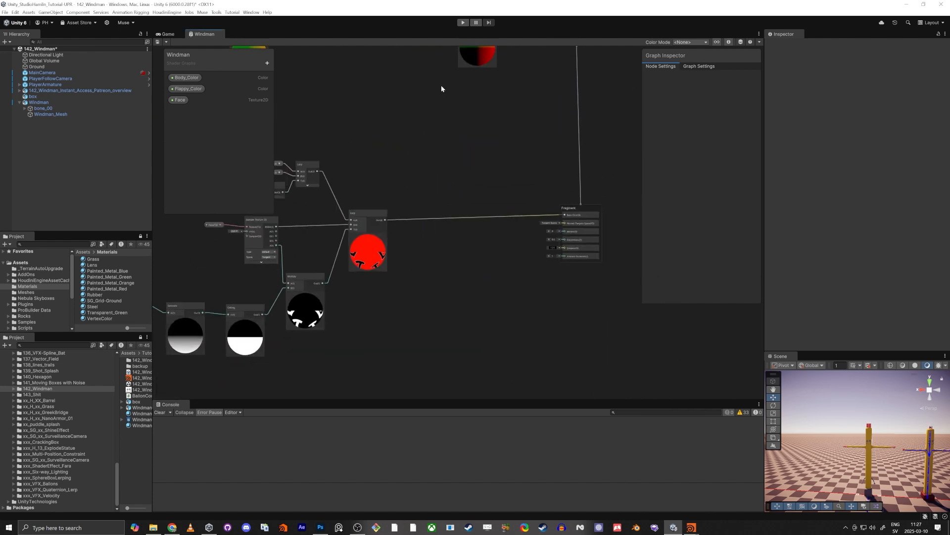
{"action": "middle_click_drag", "start_coordinate": [261, 222], "coordinate": [411, 186]}
{"action": "scroll", "coordinate": [419, 164], "scroll_direction": "up", "scroll_amount": 4}
{"action": "middle_click_drag", "start_coordinate": [489, 173], "coordinate": [532, 192]}
{"action": "left_click_drag", "start_coordinate": [325, 197], "coordinate": [394, 170]}
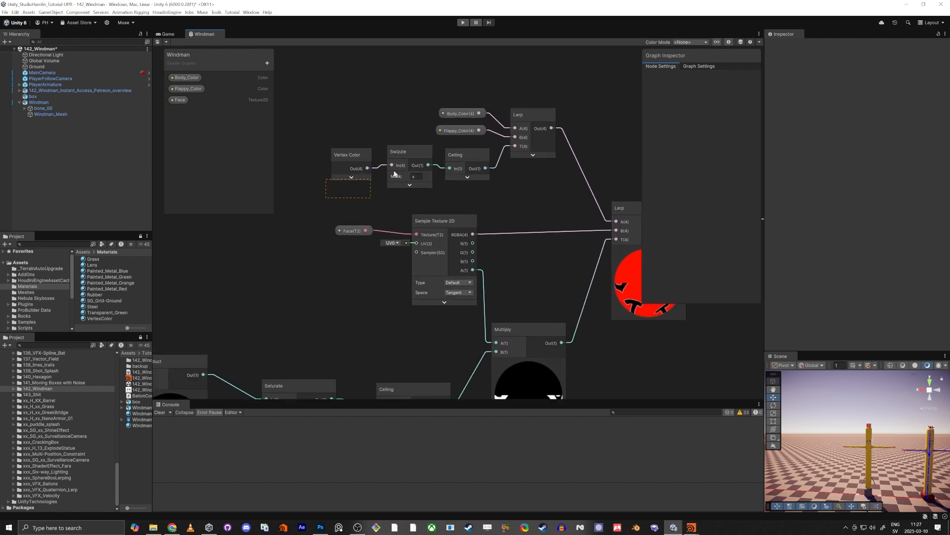
{"action": "left_click_drag", "start_coordinate": [478, 157], "coordinate": [479, 158]}
{"action": "middle_click_drag", "start_coordinate": [556, 188], "coordinate": [559, 221]}
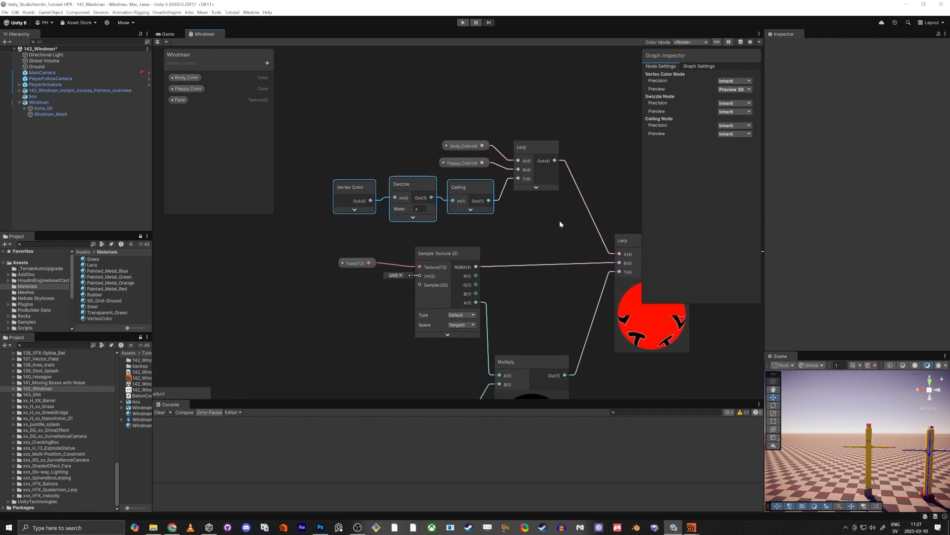
{"action": "left_click_drag", "start_coordinate": [304, 229], "coordinate": [419, 192]}
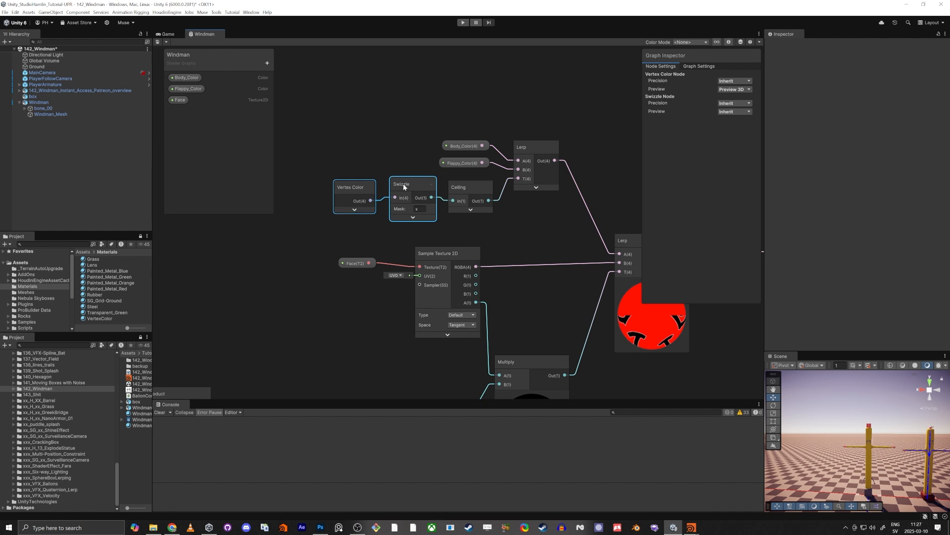
{"action": "middle_click_drag", "start_coordinate": [434, 114], "coordinate": [424, 226]}
{"action": "scroll", "coordinate": [424, 225], "scroll_direction": "down", "scroll_amount": 5}
{"action": "middle_click_drag", "start_coordinate": [470, 186], "coordinate": [415, 317]}
{"action": "key", "text": "ctrl+v"}
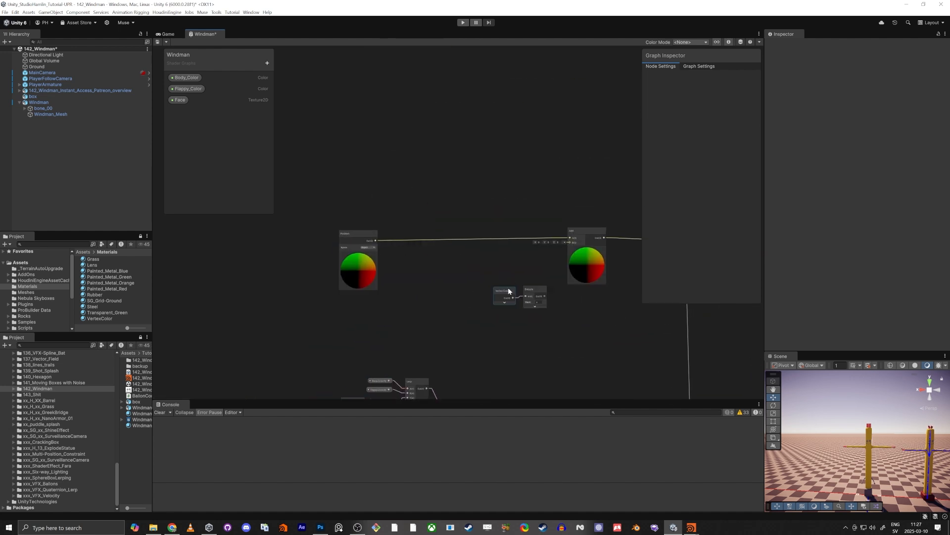
Place the pasted Vertex Color and Swizzle nodes below and to the left of the Add node.
{"action": "scroll", "coordinate": [513, 280], "scroll_direction": "up", "scroll_amount": 3}
{"action": "left_click_drag", "start_coordinate": [557, 283], "coordinate": [557, 316]}
{"action": "left_click_drag", "start_coordinate": [471, 297], "coordinate": [567, 351]}
{"action": "middle_click_drag", "start_coordinate": [556, 294], "coordinate": [525, 287]}
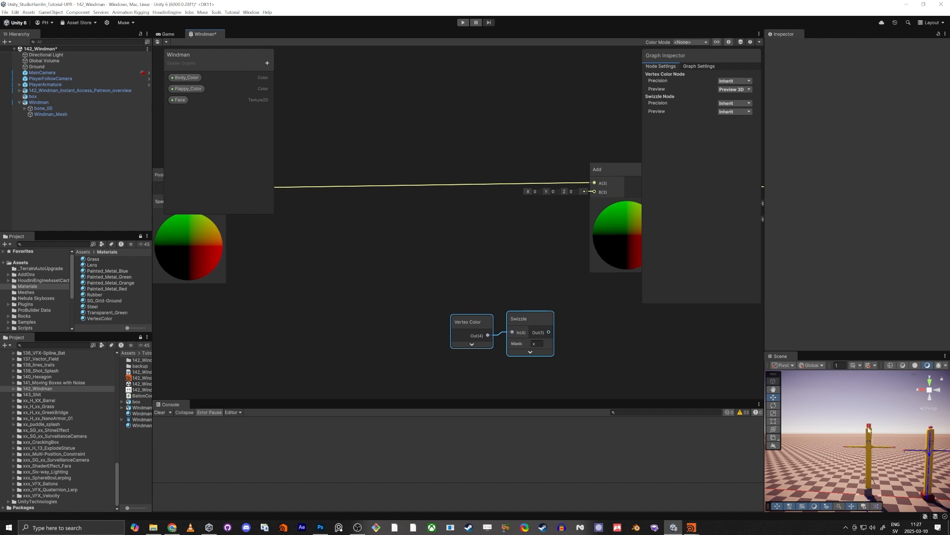
Add a Simple Noise node below the connection between the Position and Add nodes.
{"action": "key", "text": "w"}
{"action": "right_click_drag", "start_coordinate": [868, 430], "coordinate": [880, 449]}
{"action": "key", "text": "s"}
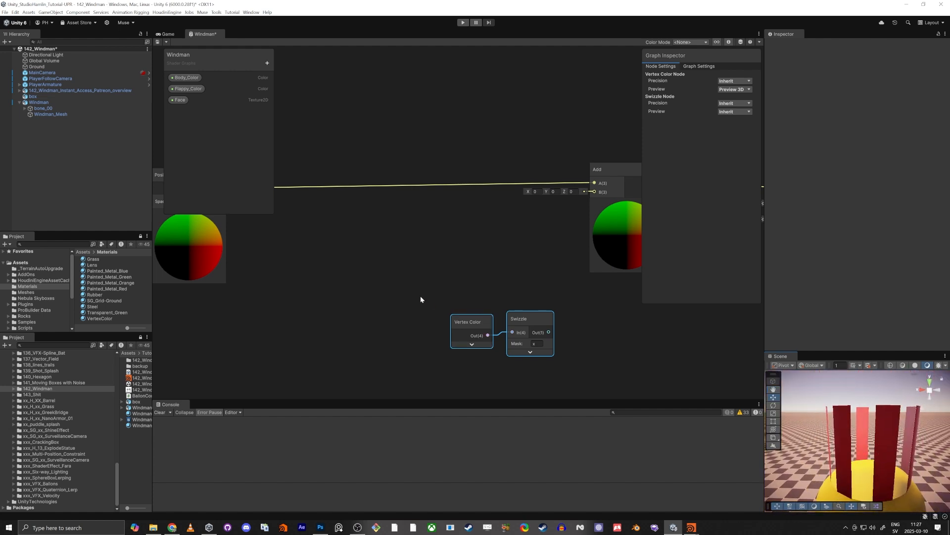
{"action": "middle_click_drag", "start_coordinate": [421, 299], "coordinate": [583, 241]}
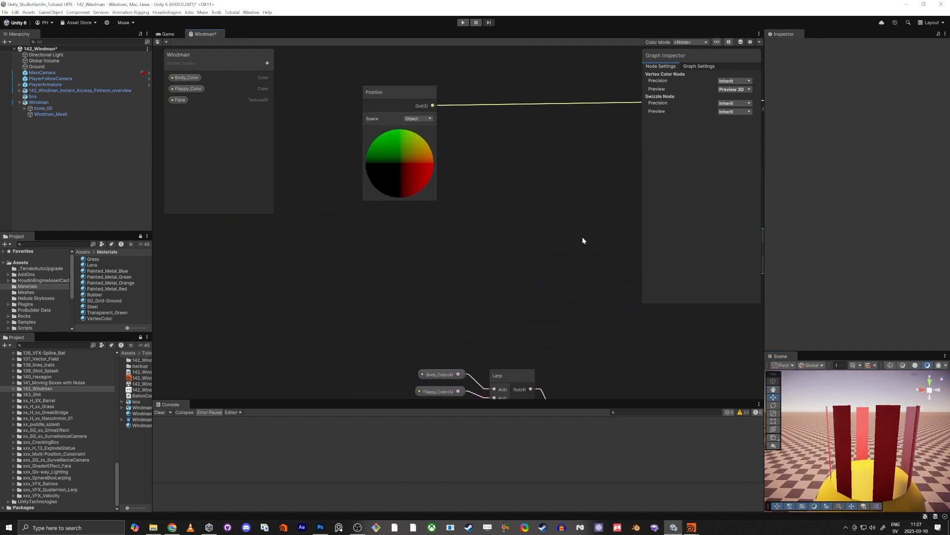
{"action": "left_click", "coordinate": [502, 266]}
{"action": "key", "text": "space"}
{"action": "type", "text": "sim nois"}
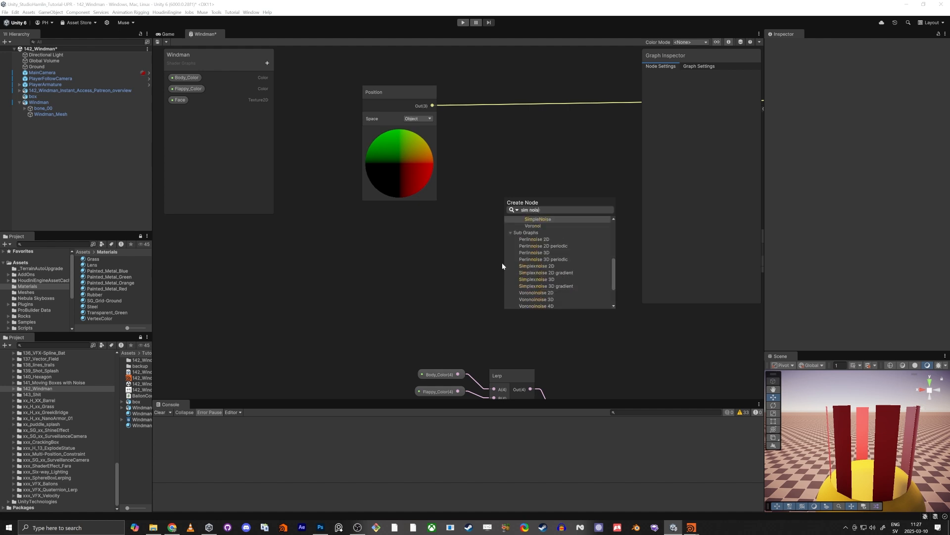
{"action": "key", "text": "Return"}
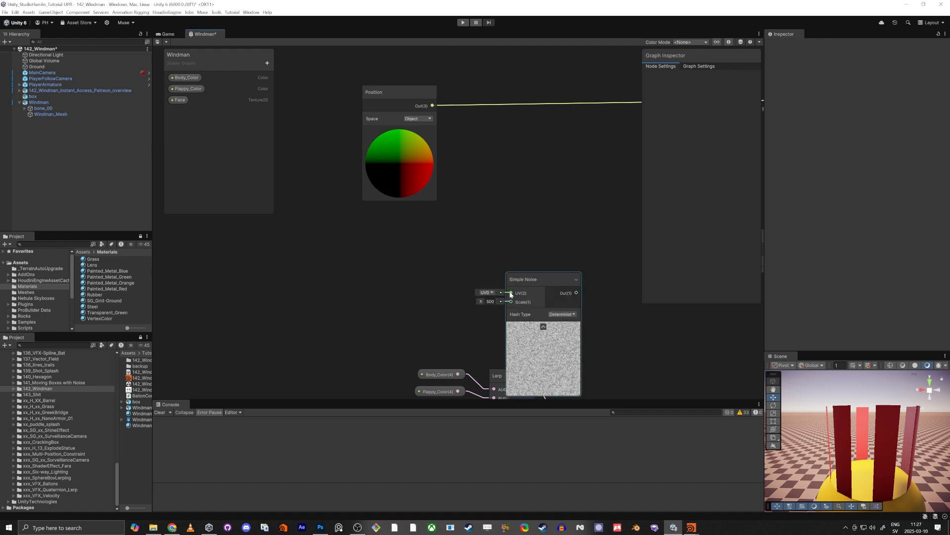
{"action": "left_click_drag", "start_coordinate": [529, 275], "coordinate": [577, 201]}
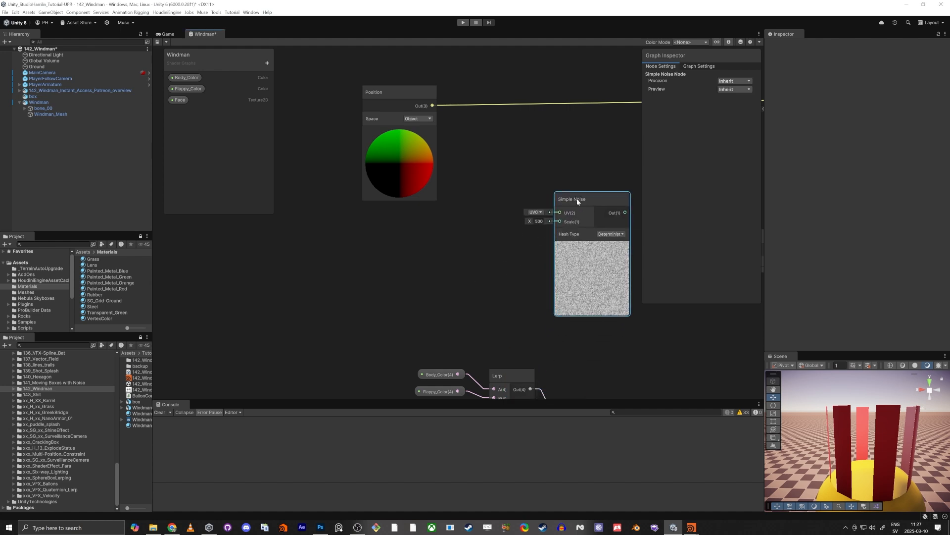
Add two Float properties to the graph, named "Noise Amp" and "Noise Size".
{"action": "left_click", "coordinate": [270, 65]}
{"action": "left_click", "coordinate": [292, 74]}
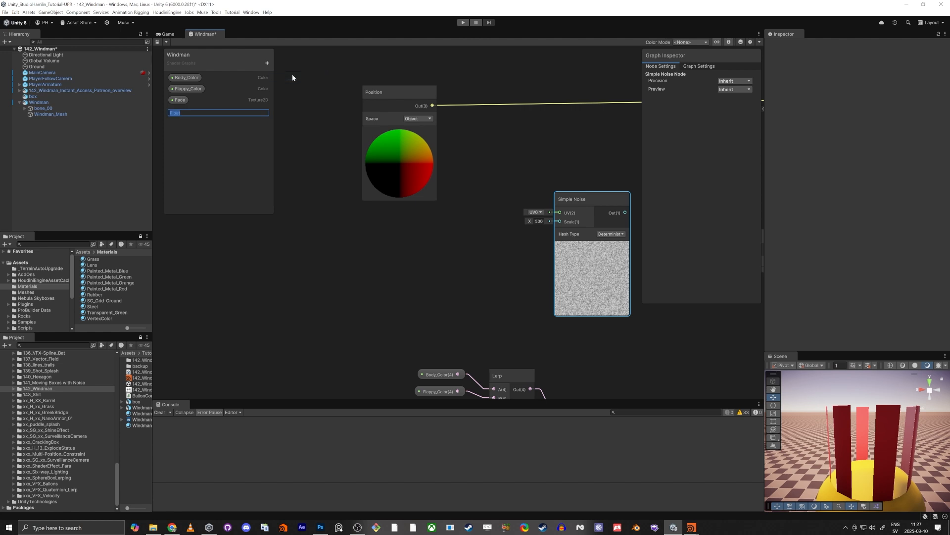
{"action": "type", "text": "Noise Amp"}
{"action": "key", "text": "Return"}
{"action": "left_click", "coordinate": [267, 63]}
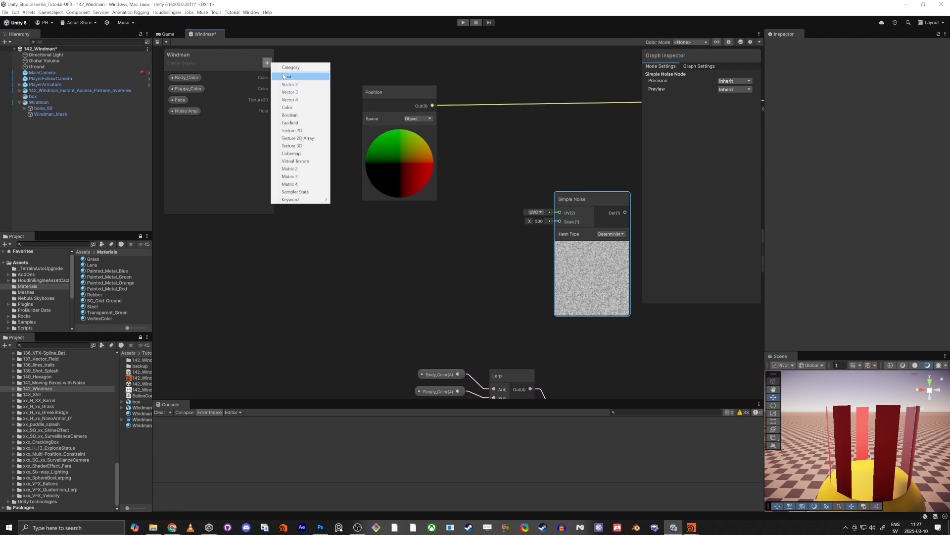
{"action": "left_click", "coordinate": [295, 76]}
{"action": "type", "text": "Noise"}
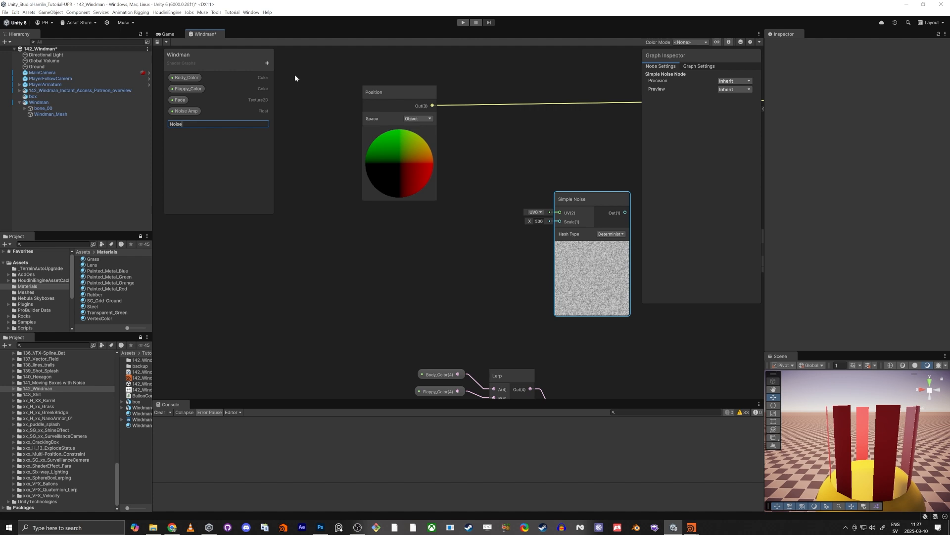
{"action": "type", "text": " Size"}
{"action": "key", "text": "Return"}
Connect the Noise Size property to the Simple Noise node's Scale input and set its default value to 10.
{"action": "left_click_drag", "start_coordinate": [191, 122], "coordinate": [491, 246]}
{"action": "left_click_drag", "start_coordinate": [560, 222], "coordinate": [530, 250]}
{"action": "left_click_drag", "start_coordinate": [522, 250], "coordinate": [496, 241]}
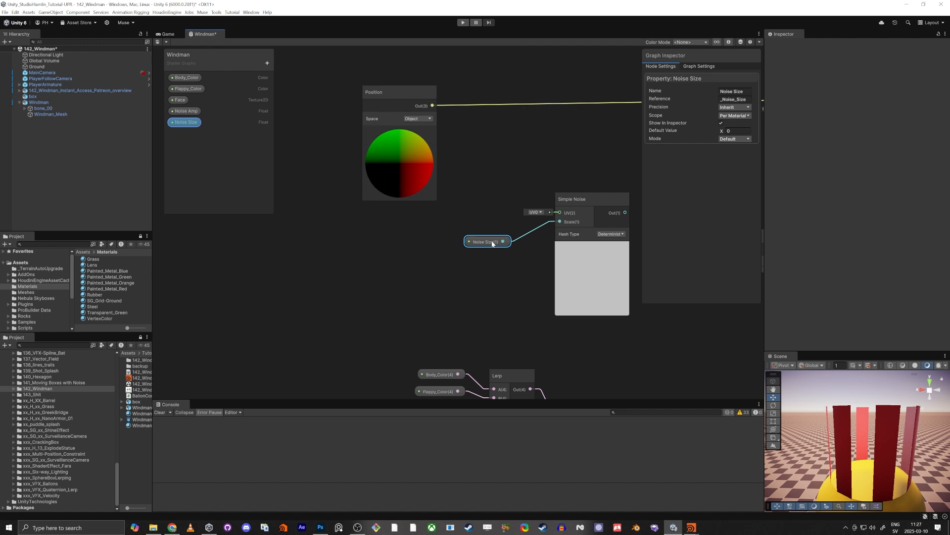
{"action": "type", "text": "10"}
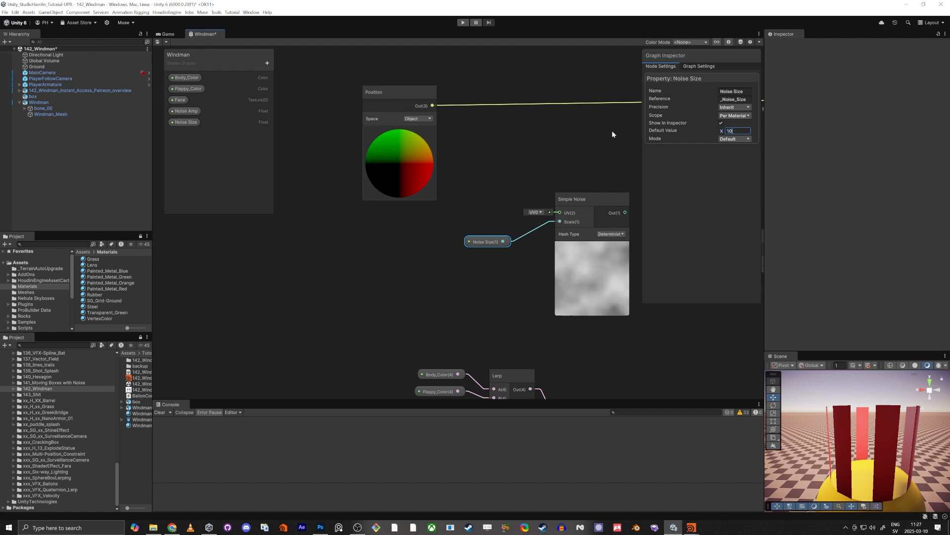
{"action": "key", "text": "Tab"}
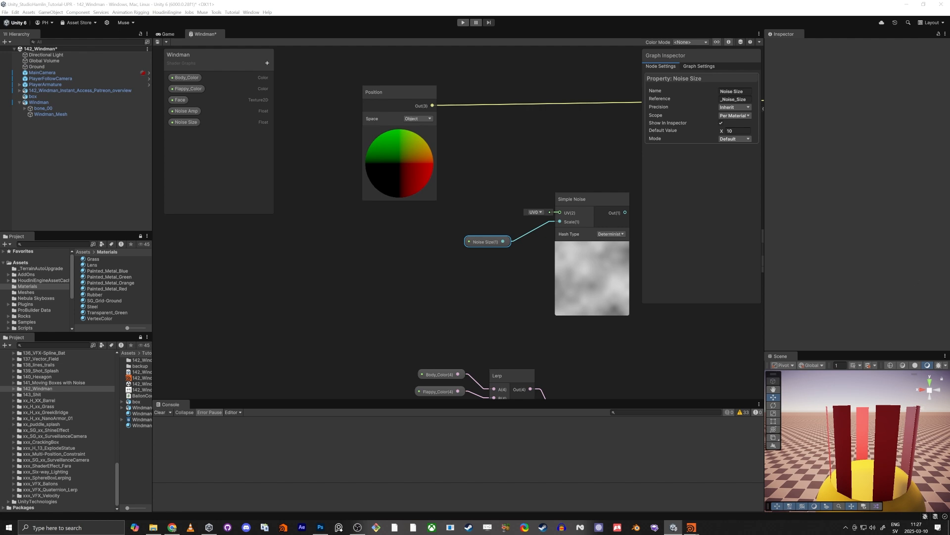
Connect the Position output to the Simple Noise UV input and rearrange the nearby nodes to make room after the noise.
{"action": "left_click_drag", "start_coordinate": [432, 105], "coordinate": [559, 214]}
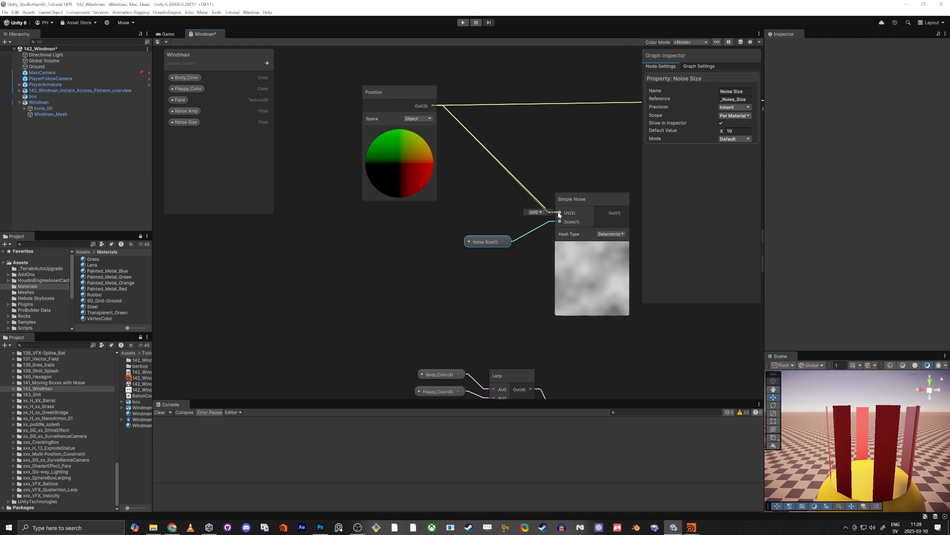
{"action": "middle_click_drag", "start_coordinate": [424, 307], "coordinate": [360, 296]}
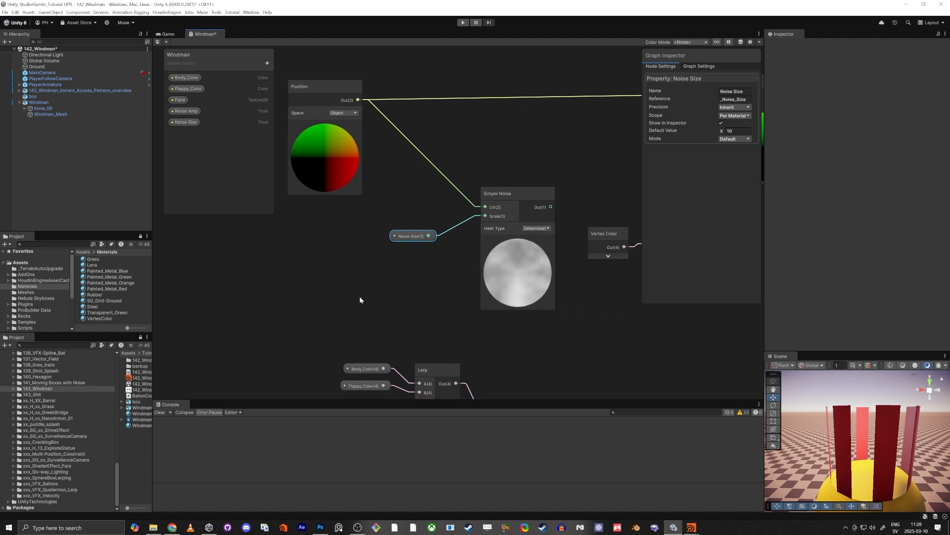
{"action": "left_click", "coordinate": [512, 188]}
{"action": "left_click_drag", "start_coordinate": [511, 188], "coordinate": [470, 188]}
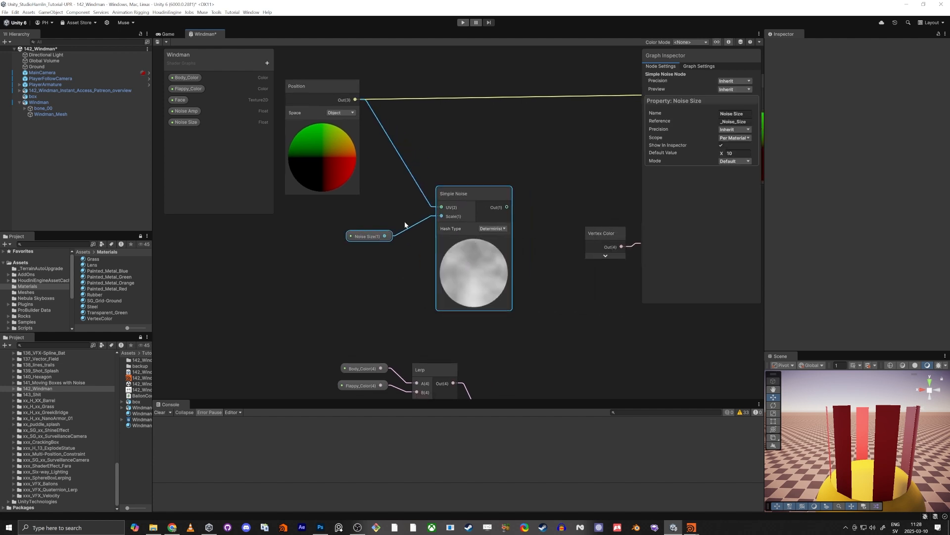
{"action": "middle_click_drag", "start_coordinate": [571, 296], "coordinate": [460, 298]}
{"action": "left_click_drag", "start_coordinate": [433, 206], "coordinate": [608, 315]}
Add a Remap node fed by the Simple Noise output, and spread the noise nodes further away from it.
{"action": "left_click_drag", "start_coordinate": [476, 248], "coordinate": [456, 237]}
{"action": "key", "text": "space"}
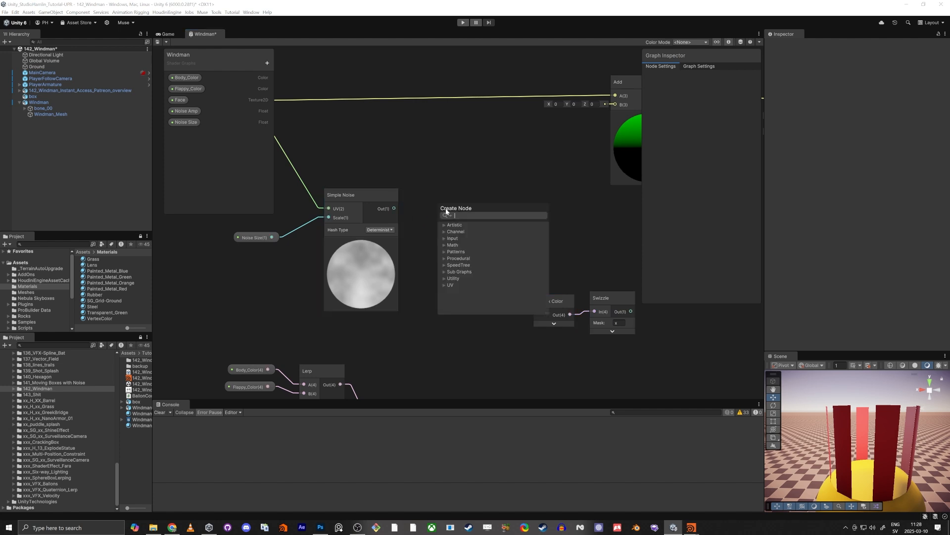
{"action": "type", "text": "remap"}
{"action": "left_click", "coordinate": [471, 251]}
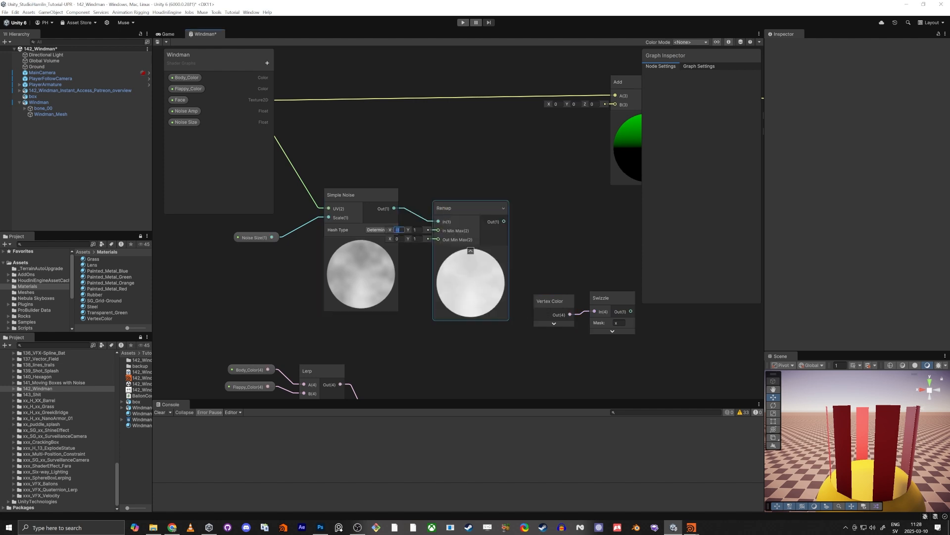
{"action": "left_click_drag", "start_coordinate": [466, 209], "coordinate": [487, 200]}
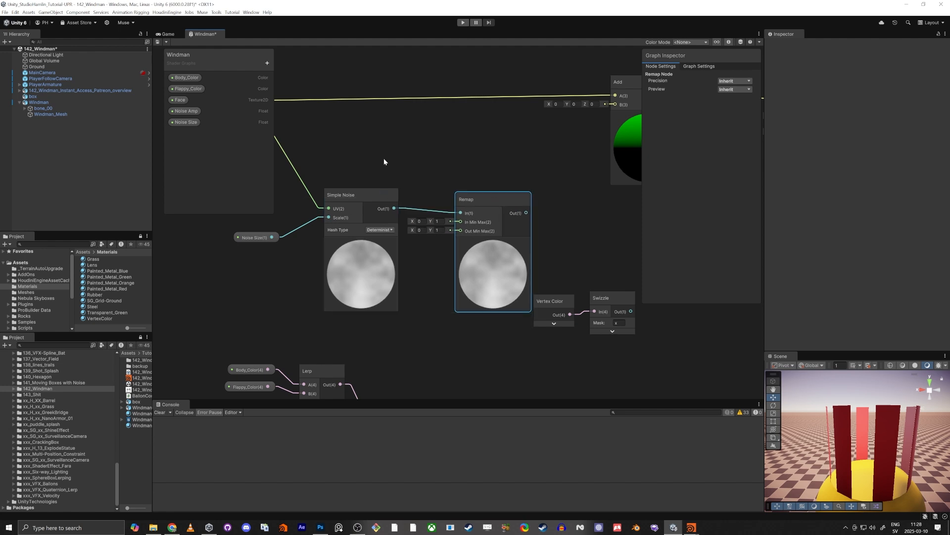
{"action": "middle_click_drag", "start_coordinate": [384, 159], "coordinate": [449, 158]}
{"action": "left_click_drag", "start_coordinate": [319, 237], "coordinate": [288, 236]}
{"action": "left_click_drag", "start_coordinate": [414, 195], "coordinate": [372, 199]}
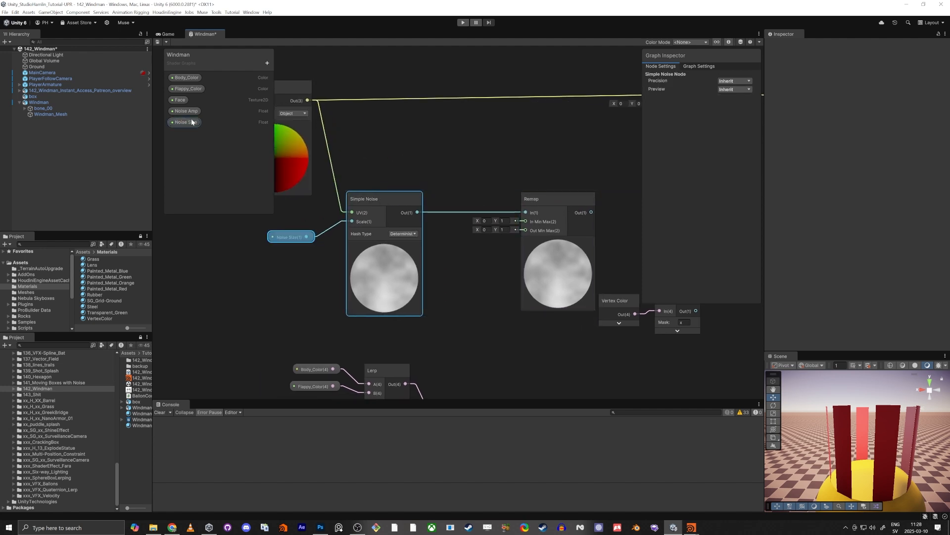
Place the Noise Amp property in the graph below the Simple Noise and Remap nodes.
{"action": "left_click_drag", "start_coordinate": [183, 112], "coordinate": [467, 339]}
{"action": "scroll", "coordinate": [359, 330], "scroll_direction": "down", "scroll_amount": 8}
{"action": "left_click_drag", "start_coordinate": [292, 322], "coordinate": [534, 214]}
{"action": "left_click", "coordinate": [403, 333]}
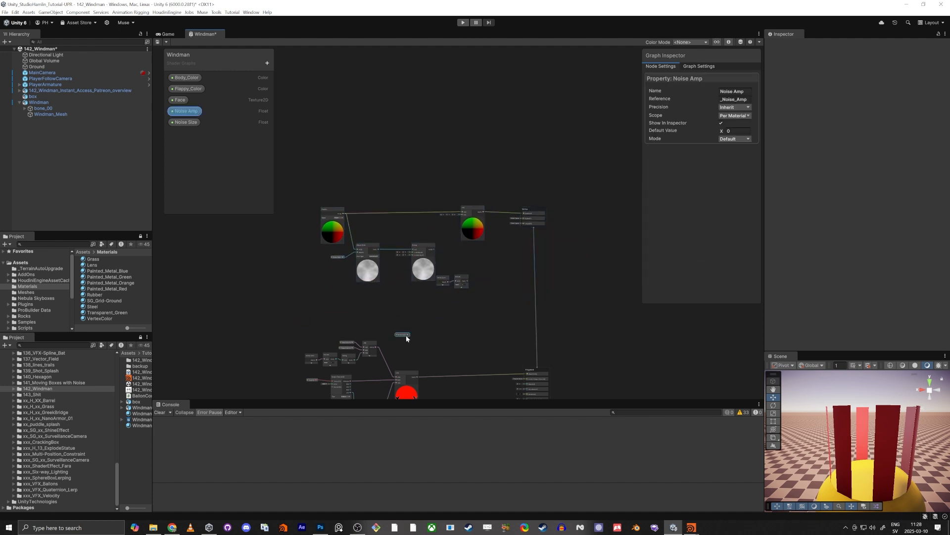
{"action": "left_click_drag", "start_coordinate": [403, 333], "coordinate": [385, 303]}
{"action": "scroll", "coordinate": [391, 295], "scroll_direction": "up", "scroll_amount": 10}
{"action": "left_click", "coordinate": [415, 280]}
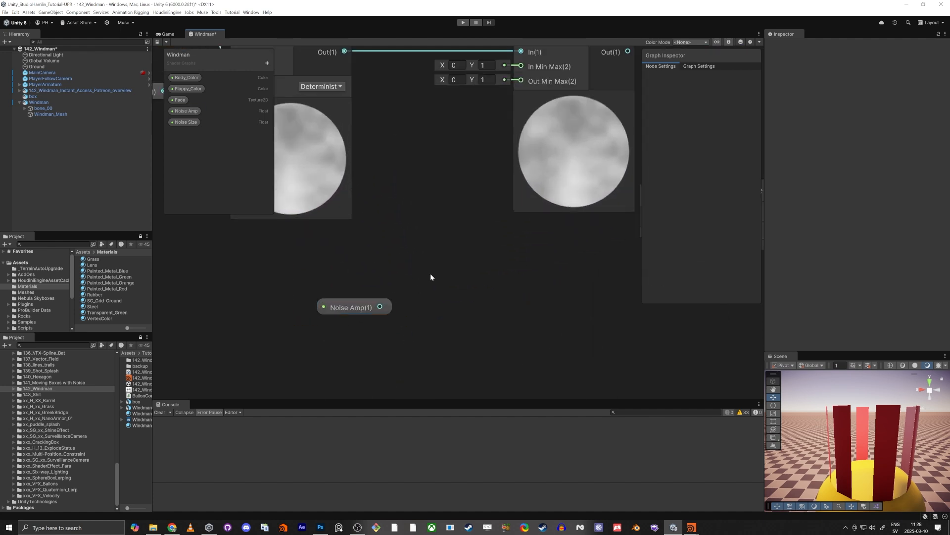
{"action": "left_click_drag", "start_coordinate": [377, 347], "coordinate": [337, 331]}
Add a Multiply node after Remap and connect the Remap output to its A input.
{"action": "middle_click_drag", "start_coordinate": [499, 271], "coordinate": [452, 335]}
{"action": "scroll", "coordinate": [360, 298], "scroll_direction": "down", "scroll_amount": 3}
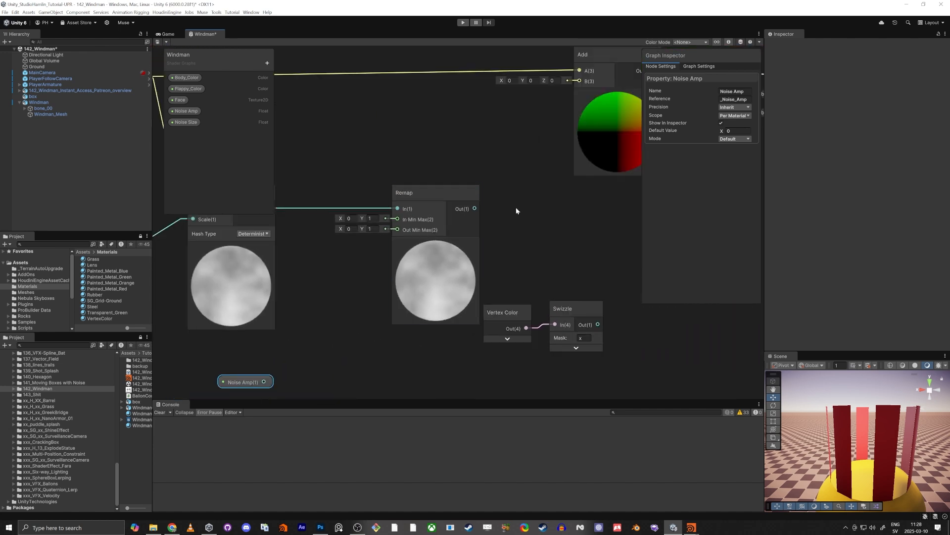
{"action": "left_click_drag", "start_coordinate": [474, 208], "coordinate": [556, 220]}
{"action": "type", "text": "multiply"}
{"action": "key", "text": "Return"}
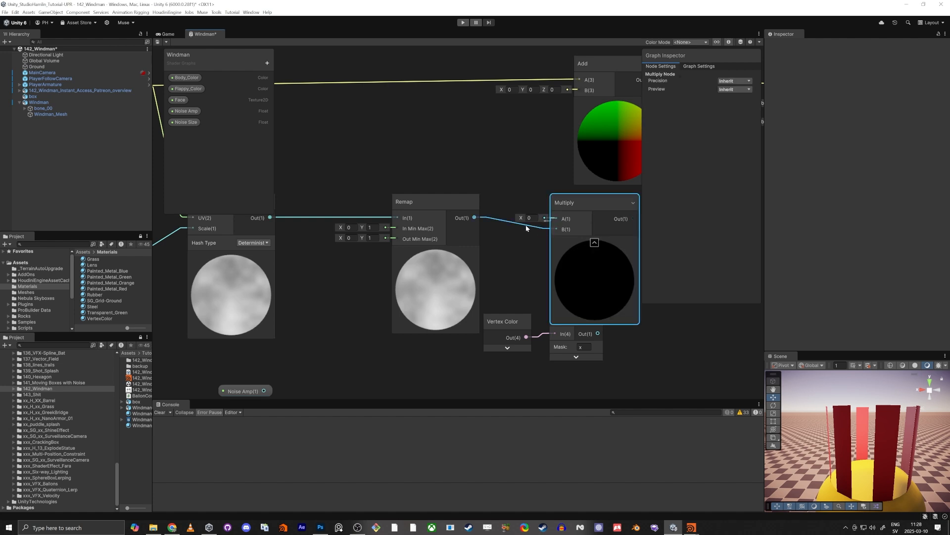
{"action": "left_click_drag", "start_coordinate": [557, 218], "coordinate": [475, 218]}
Connect the Swizzle output to the Multiply node's B input and place the Vertex Color and Swizzle nodes below Remap.
{"action": "left_click_drag", "start_coordinate": [509, 323], "coordinate": [515, 331]}
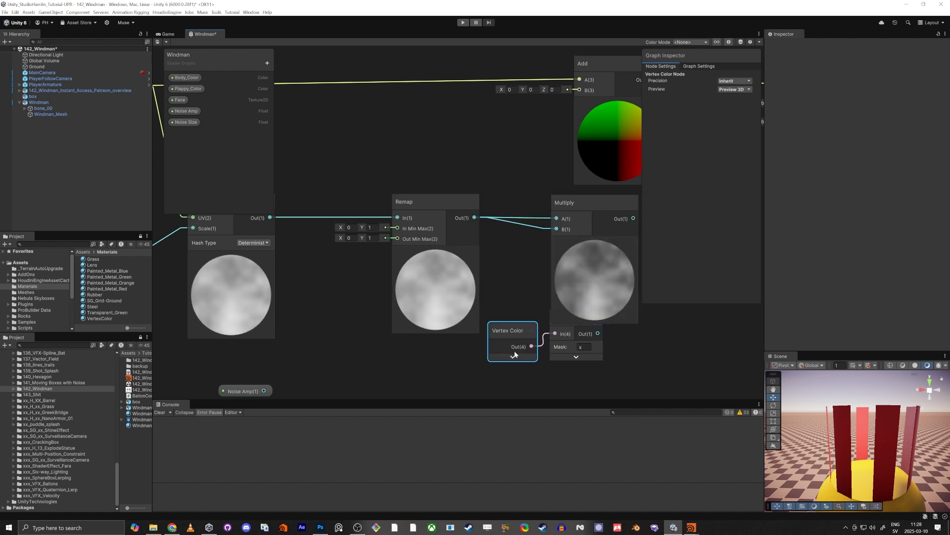
{"action": "left_click_drag", "start_coordinate": [490, 392], "coordinate": [589, 345]}
{"action": "left_click_drag", "start_coordinate": [568, 346], "coordinate": [557, 199]}
{"action": "left_click_drag", "start_coordinate": [438, 341], "coordinate": [500, 396]}
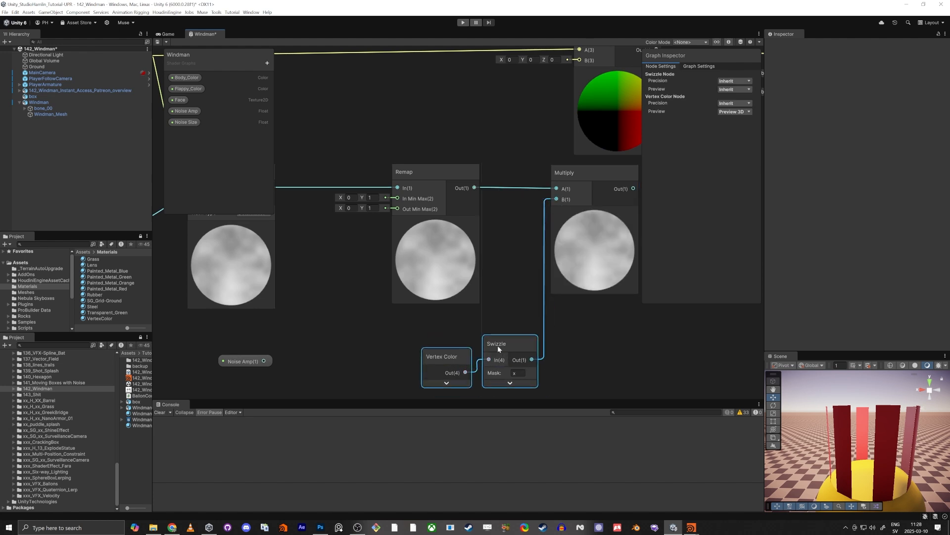
{"action": "left_click_drag", "start_coordinate": [497, 346], "coordinate": [464, 319]}
Connect the Multiply output to the Add node's B input, save the graph and check the Windman's flaps in the scene.
{"action": "middle_click_drag", "start_coordinate": [493, 168], "coordinate": [383, 229]}
{"action": "left_click_drag", "start_coordinate": [480, 97], "coordinate": [560, 106]}
{"action": "left_click_drag", "start_coordinate": [524, 249], "coordinate": [550, 126]}
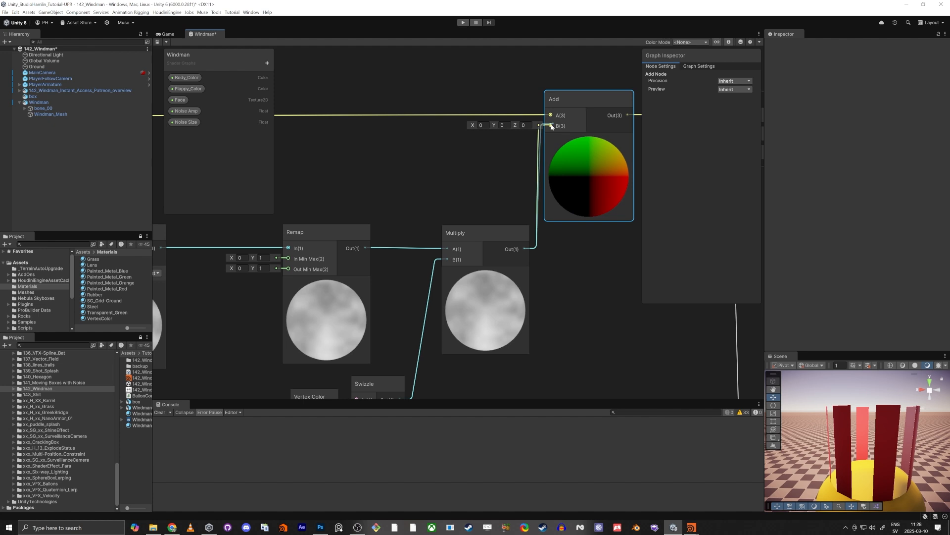
{"action": "left_click", "coordinate": [158, 43]}
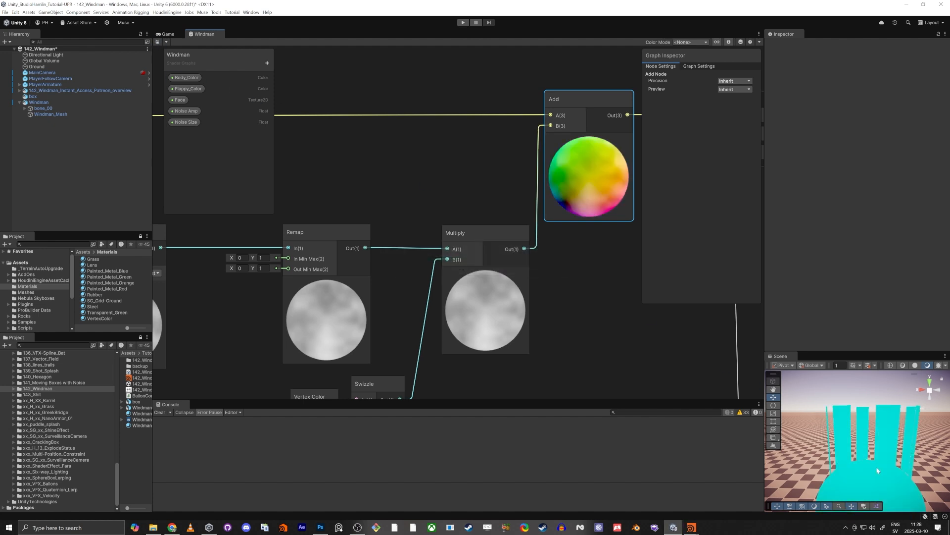
{"action": "right_click_drag", "start_coordinate": [860, 464], "coordinate": [870, 439]}
{"action": "key", "text": "s"}
{"action": "key", "text": "w"}
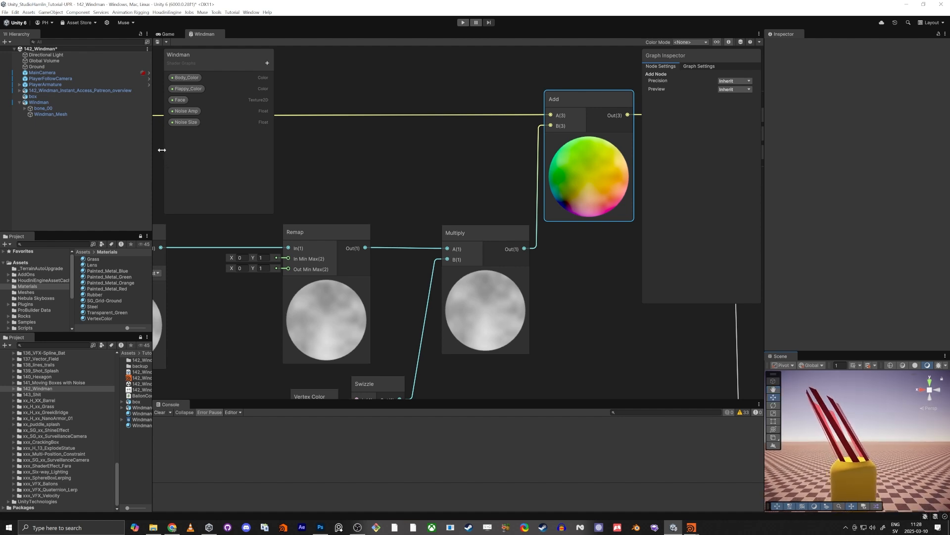
Set the Noise Size default value to 100, save the graph and inspect the Windman's flaps and arm in the scene.
{"action": "left_click", "coordinate": [185, 124]}
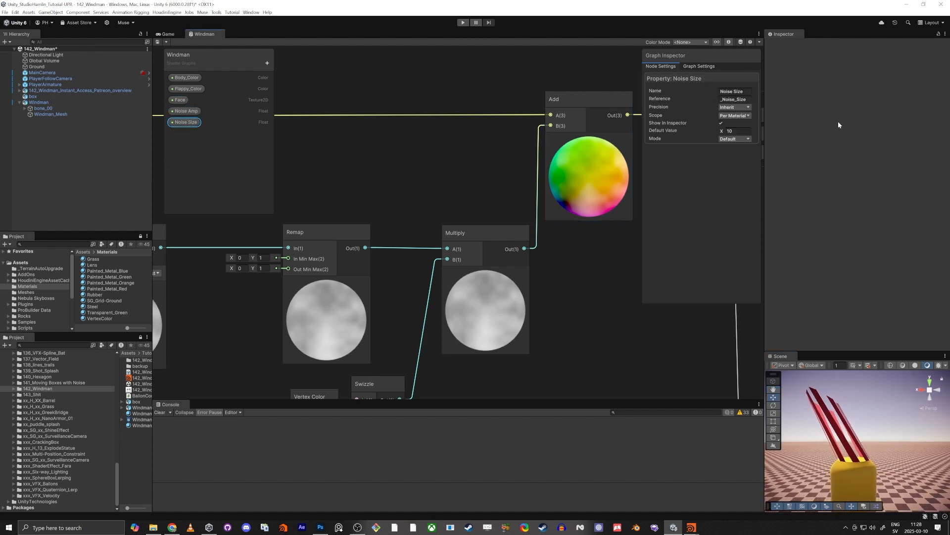
{"action": "type", "text": "100"}
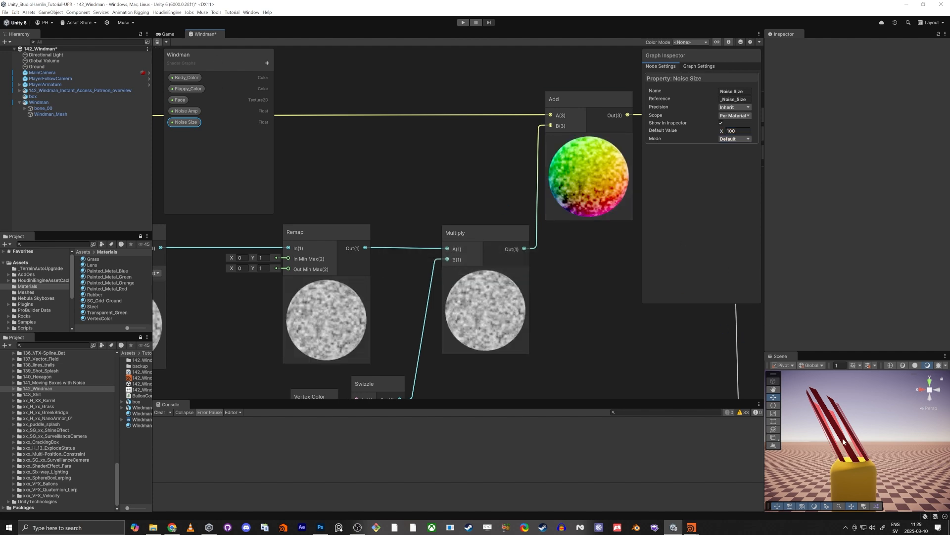
{"action": "right_click_drag", "start_coordinate": [825, 427], "coordinate": [845, 447]}
{"action": "middle_click_drag", "start_coordinate": [417, 321], "coordinate": [480, 226]}
{"action": "scroll", "coordinate": [480, 226], "scroll_direction": "down", "scroll_amount": 1}
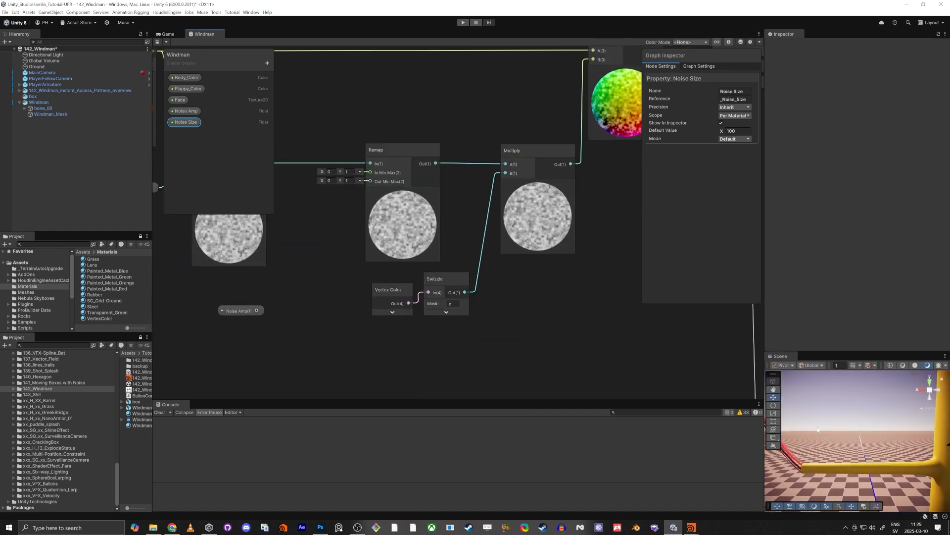
{"action": "right_click_drag", "start_coordinate": [818, 429], "coordinate": [850, 447]}
Move the Noise Amp node further away from the Remap node, below Simple Noise.
{"action": "middle_click_drag", "start_coordinate": [323, 322], "coordinate": [421, 339]}
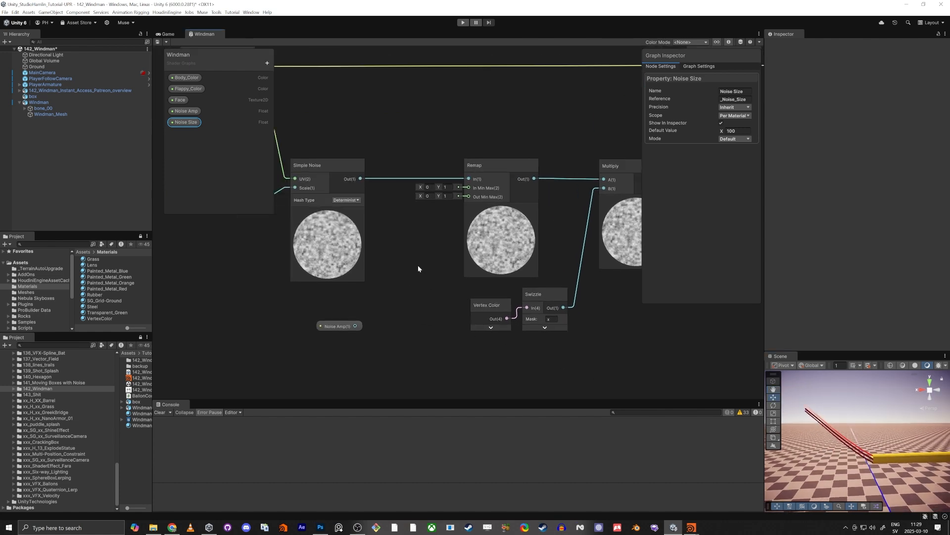
{"action": "scroll", "coordinate": [448, 223], "scroll_direction": "up", "scroll_amount": 5}
{"action": "middle_click_drag", "start_coordinate": [425, 214], "coordinate": [462, 225]}
{"action": "scroll", "coordinate": [456, 223], "scroll_direction": "down", "scroll_amount": 1}
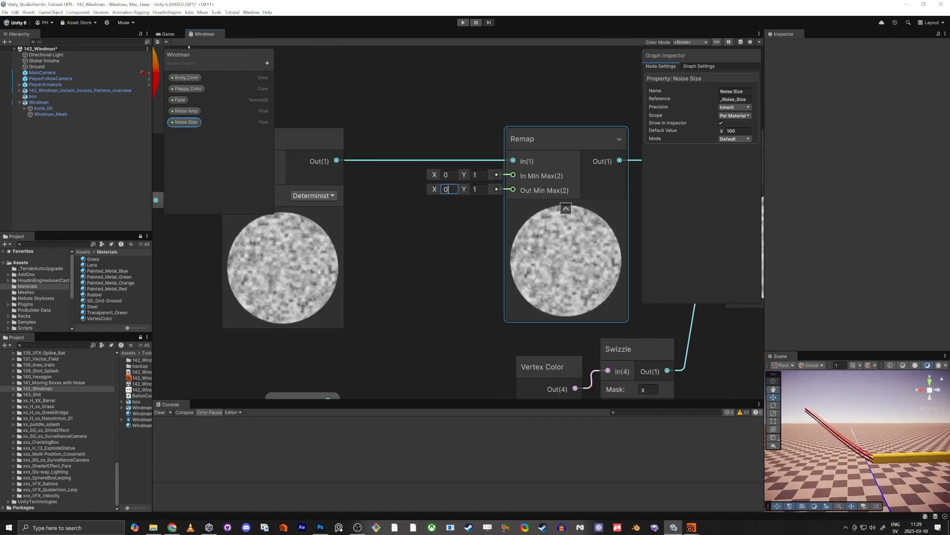
{"action": "left_click", "coordinate": [486, 201]}
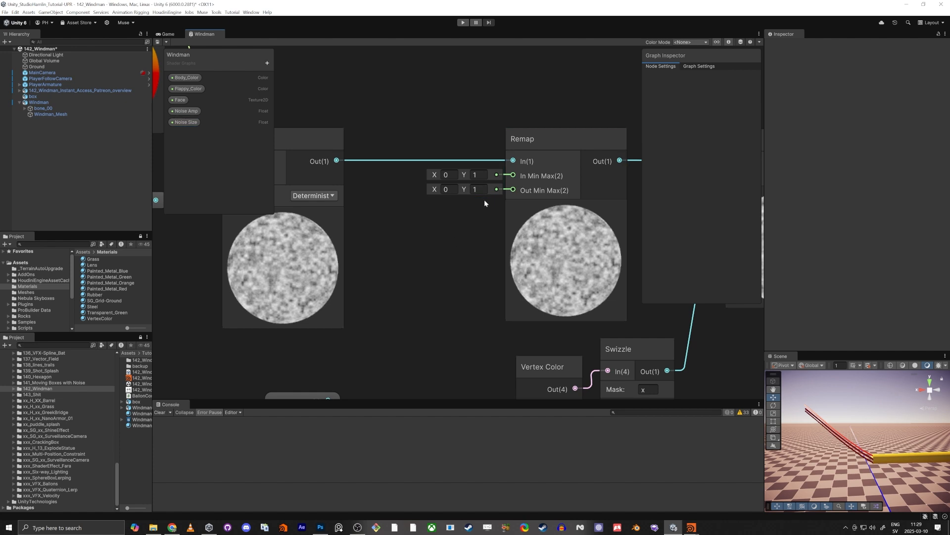
{"action": "middle_click_drag", "start_coordinate": [438, 288], "coordinate": [535, 205]}
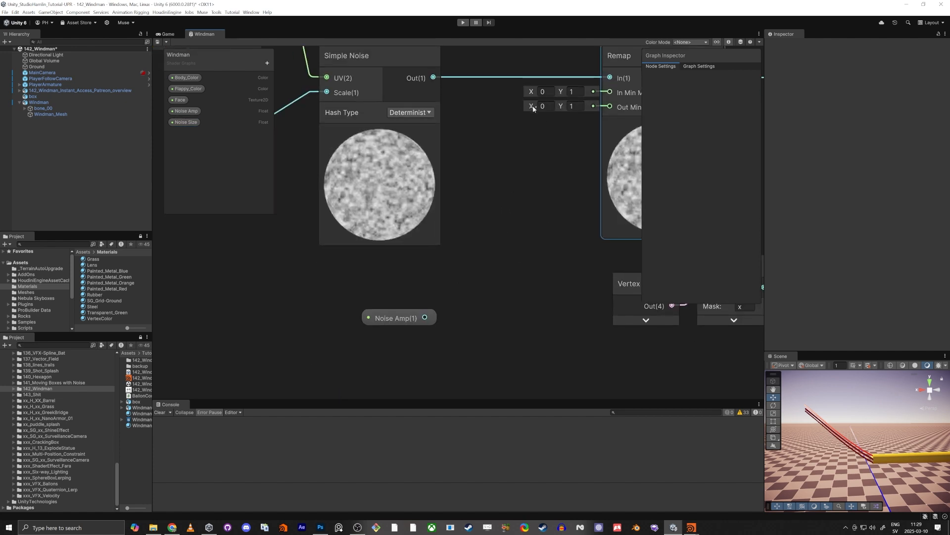
{"action": "left_click_drag", "start_coordinate": [416, 318], "coordinate": [373, 318]}
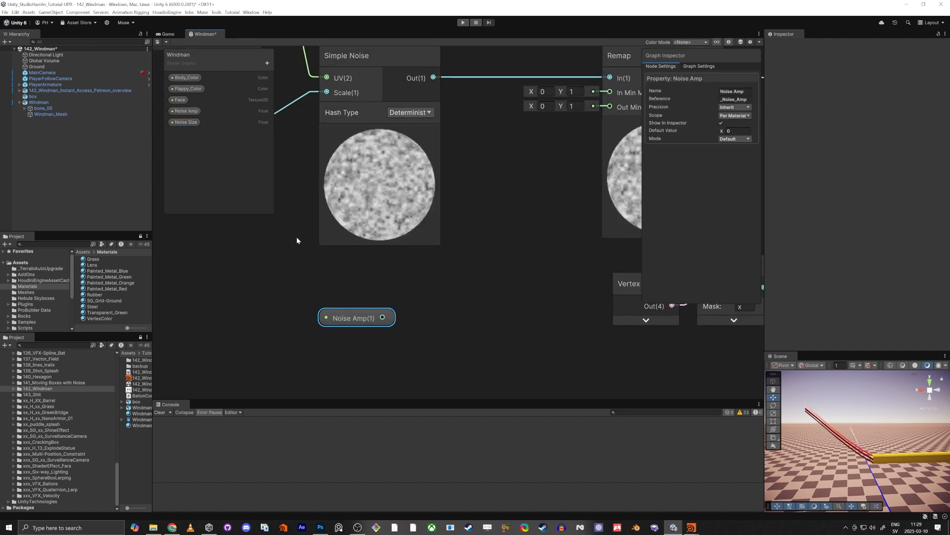
Set the Noise Amp property to Slider mode with a maximum of 0.4.
{"action": "left_click", "coordinate": [187, 111]}
{"action": "left_click", "coordinate": [735, 139]}
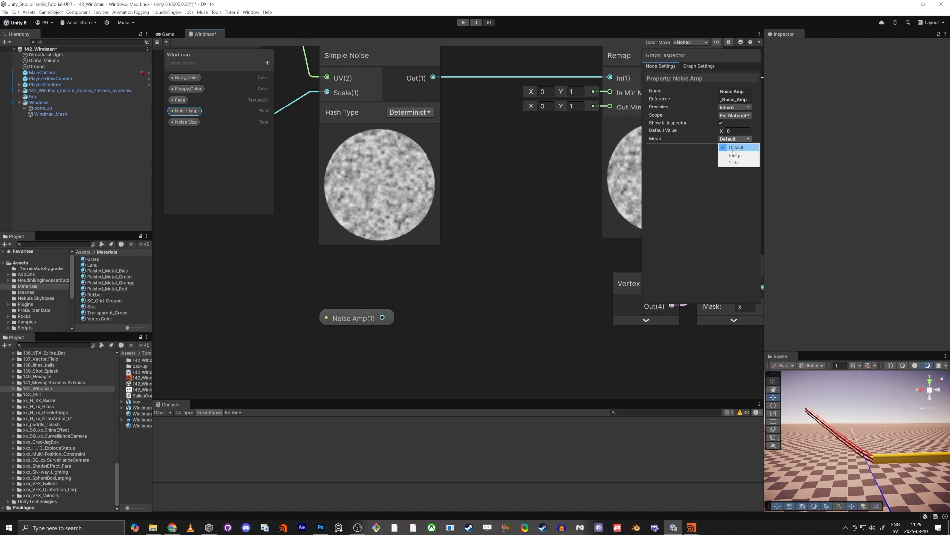
{"action": "left_click", "coordinate": [733, 151]}
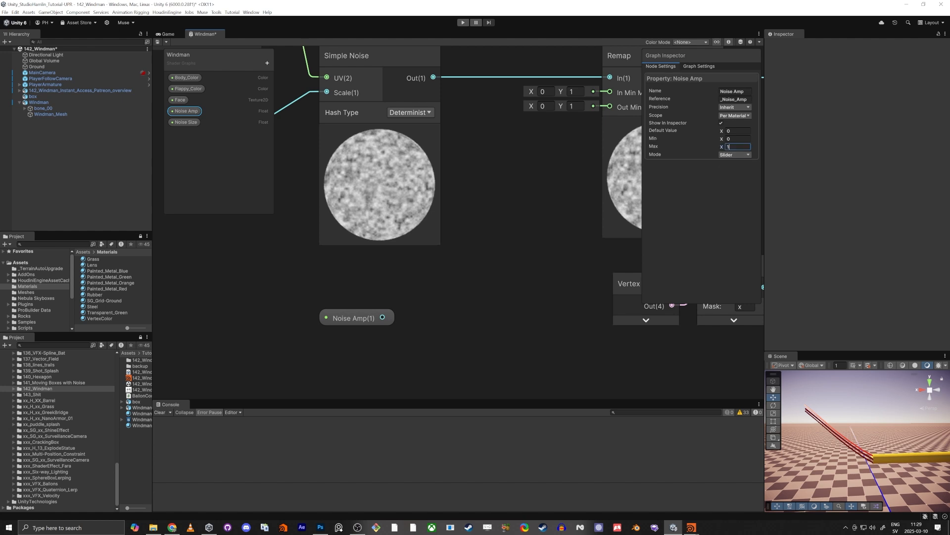
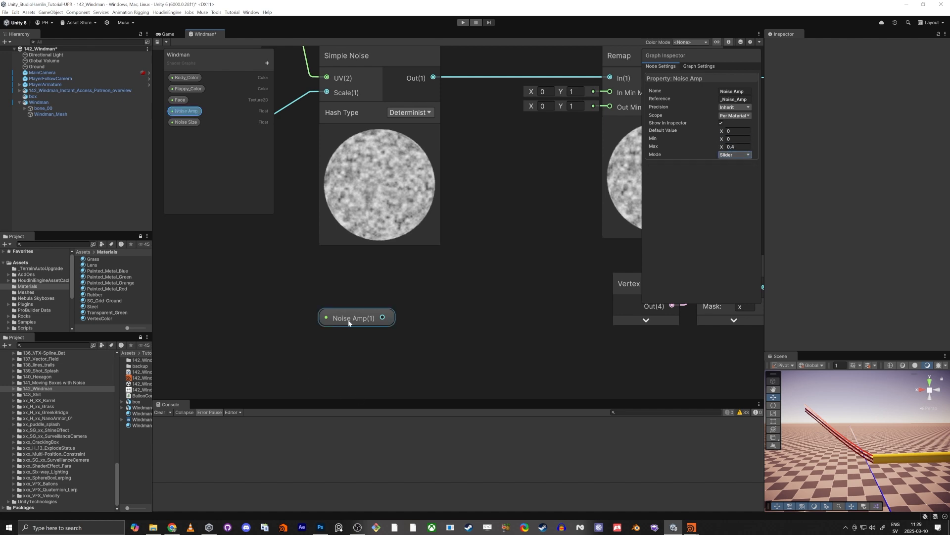
Add a Negate node fed by Noise Amp, collapse its preview and place it below Simple Noise.
{"action": "mouse_move", "coordinate": [348, 320]}
{"action": "left_mouse_down"}
{"action": "mouse_move", "coordinate": [289, 331]}
{"action": "mouse_move", "coordinate": [359, 314]}
{"action": "left_mouse_up"}
{"action": "type", "text": "neg"}
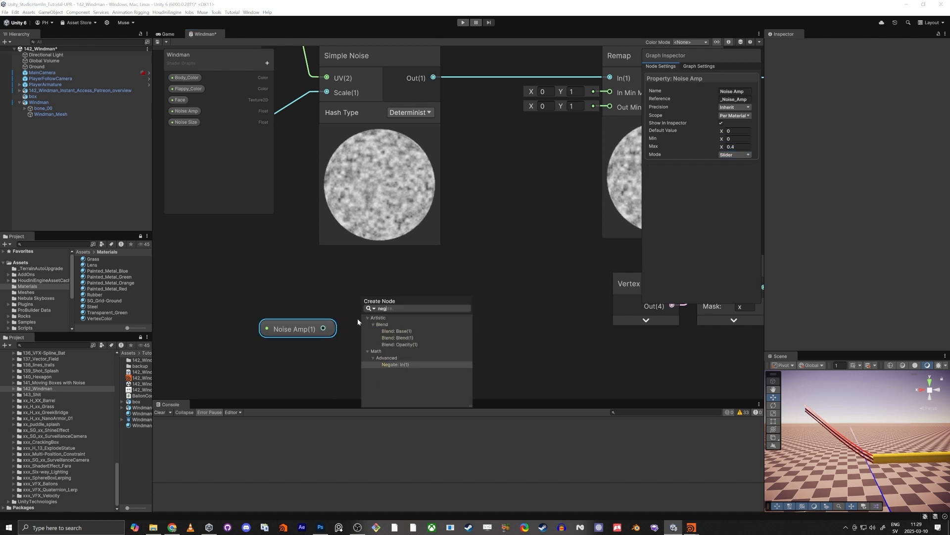
{"action": "type", "text": "a"}
{"action": "key", "text": "Return"}
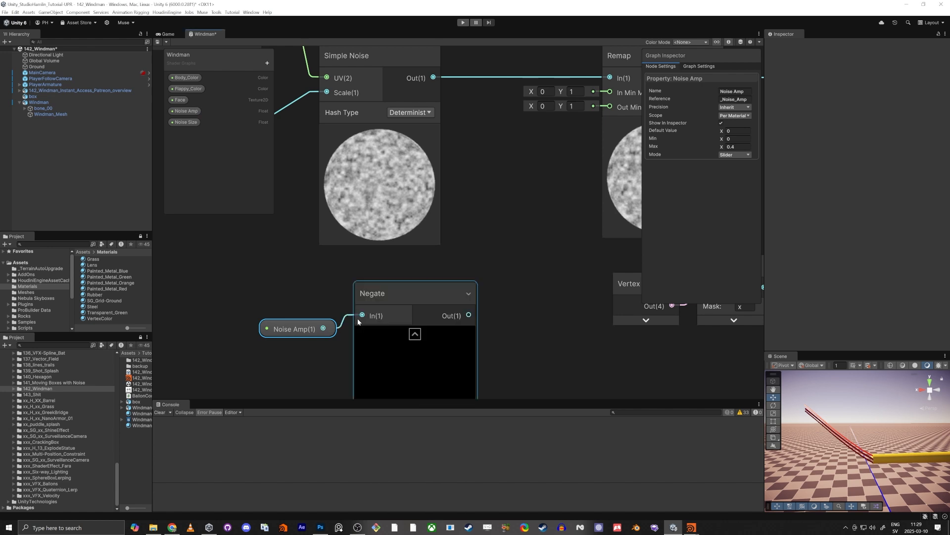
{"action": "left_click", "coordinate": [415, 334]}
{"action": "left_click_drag", "start_coordinate": [411, 286], "coordinate": [427, 277]}
{"action": "left_click", "coordinate": [288, 332]}
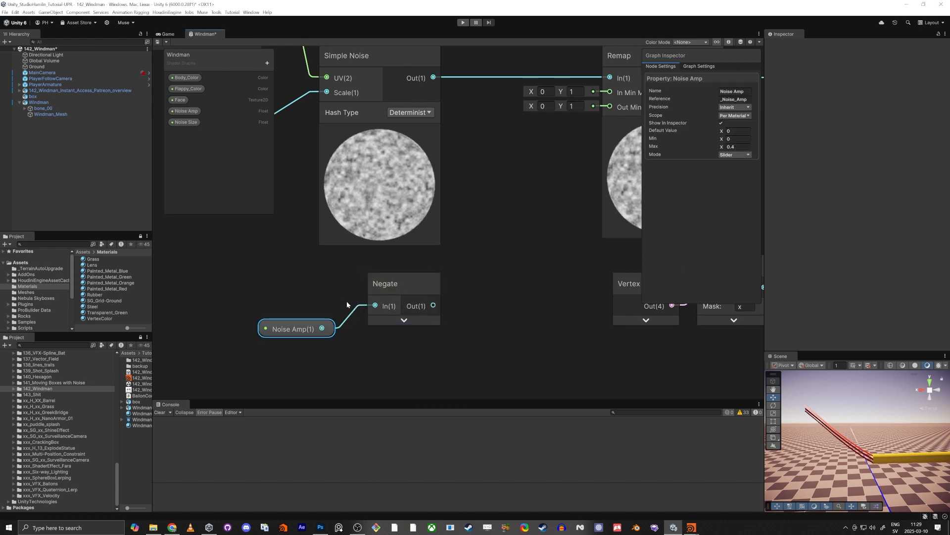
{"action": "left_click", "coordinate": [411, 275]}
{"action": "middle_click_drag", "start_coordinate": [277, 348], "coordinate": [278, 290]}
{"action": "left_click", "coordinate": [317, 278]}
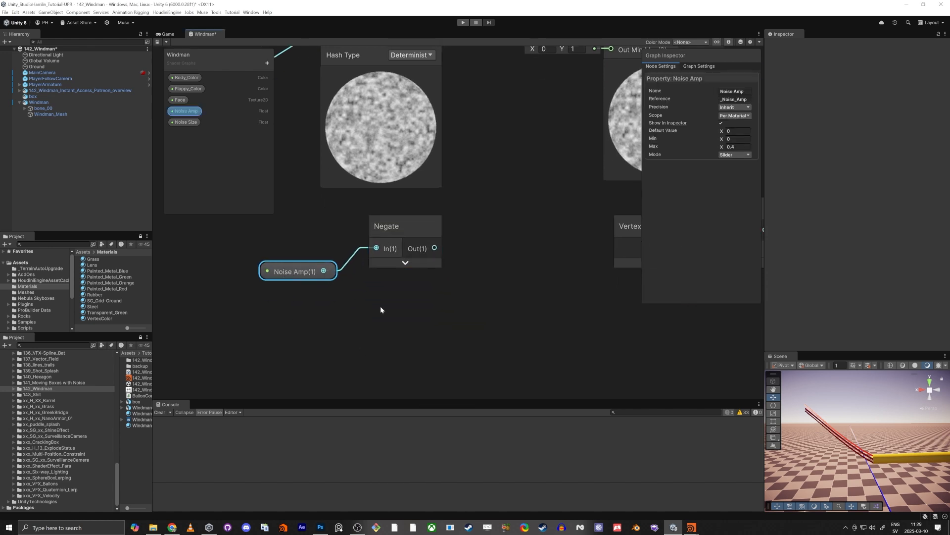
Create a Vector 2 node with the Negate output as X and Noise Amp as Y.
{"action": "right_click", "coordinate": [414, 308]}
{"action": "left_click", "coordinate": [367, 293]}
{"action": "left_click_drag", "start_coordinate": [323, 271], "coordinate": [494, 299]}
{"action": "type", "text": "vec"}
{"action": "key", "text": "Down"}
{"action": "key", "text": "Return"}
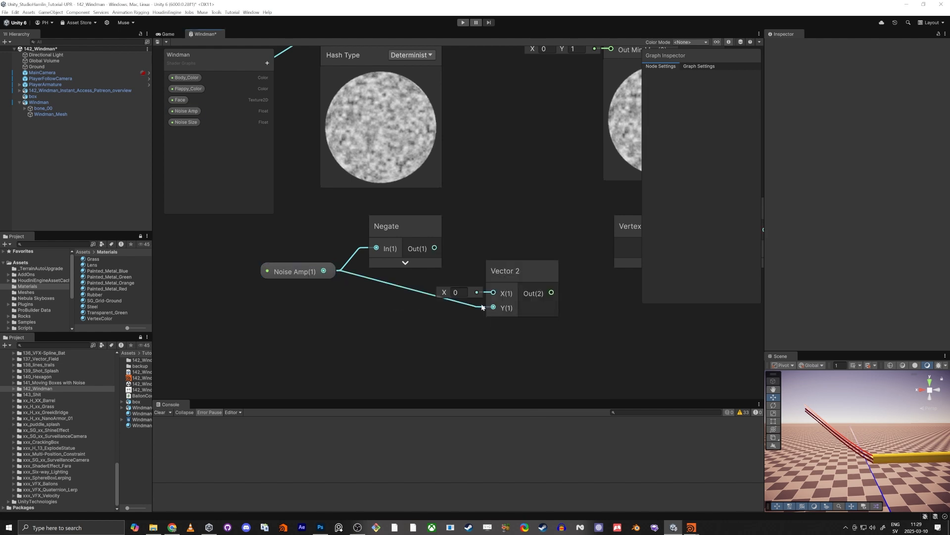
{"action": "left_click_drag", "start_coordinate": [494, 292], "coordinate": [435, 247]}
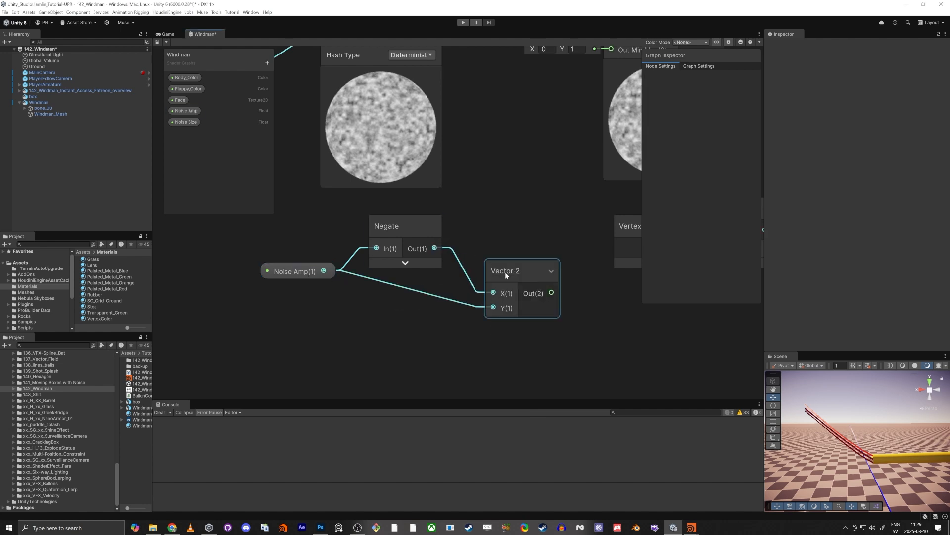
Align the Vector 2 node with Negate and connect its output to the Remap node's Out Min Max input.
{"action": "left_click_drag", "start_coordinate": [504, 274], "coordinate": [498, 236]}
{"action": "middle_click_drag", "start_coordinate": [549, 64], "coordinate": [486, 173]}
{"action": "left_click_drag", "start_coordinate": [471, 160], "coordinate": [470, 223]}
{"action": "scroll", "coordinate": [386, 391], "scroll_direction": "up", "scroll_amount": 2}
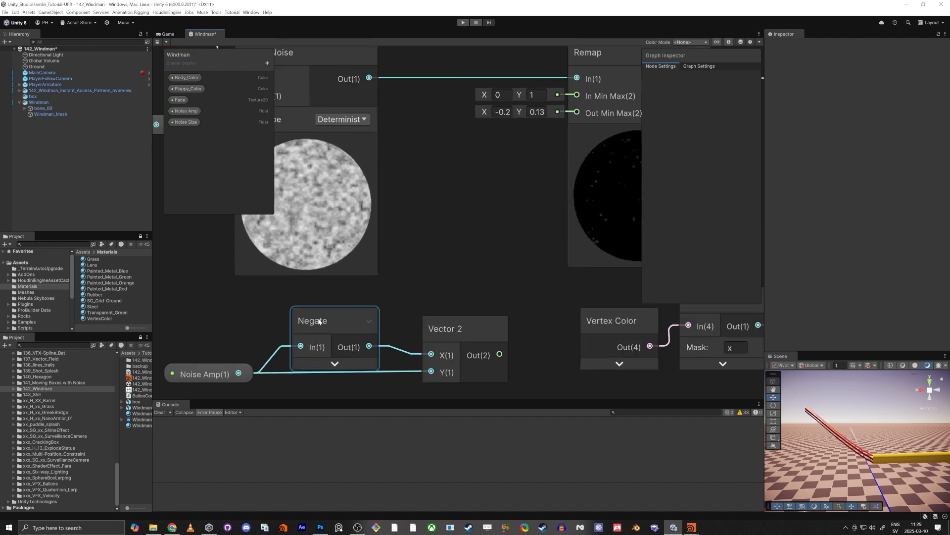
{"action": "left_click_drag", "start_coordinate": [500, 354], "coordinate": [577, 112]}
{"action": "middle_click_drag", "start_coordinate": [506, 131], "coordinate": [384, 212]}
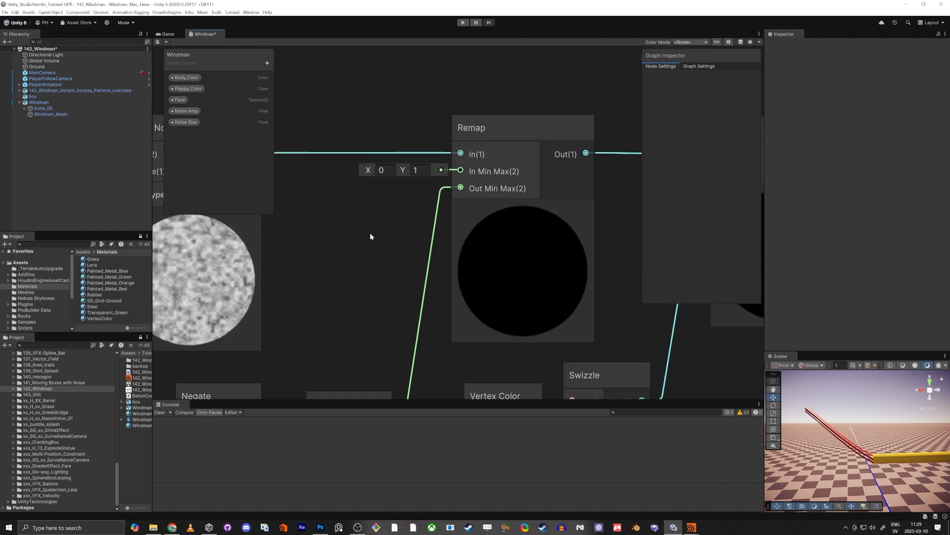
{"action": "scroll", "coordinate": [371, 234], "scroll_direction": "down", "scroll_amount": 2}
Review the Noise Amp settings and raise the Negate node clear of the connection from Noise Amp to Vector 2.
{"action": "left_click", "coordinate": [421, 294]}
{"action": "left_click", "coordinate": [245, 313]}
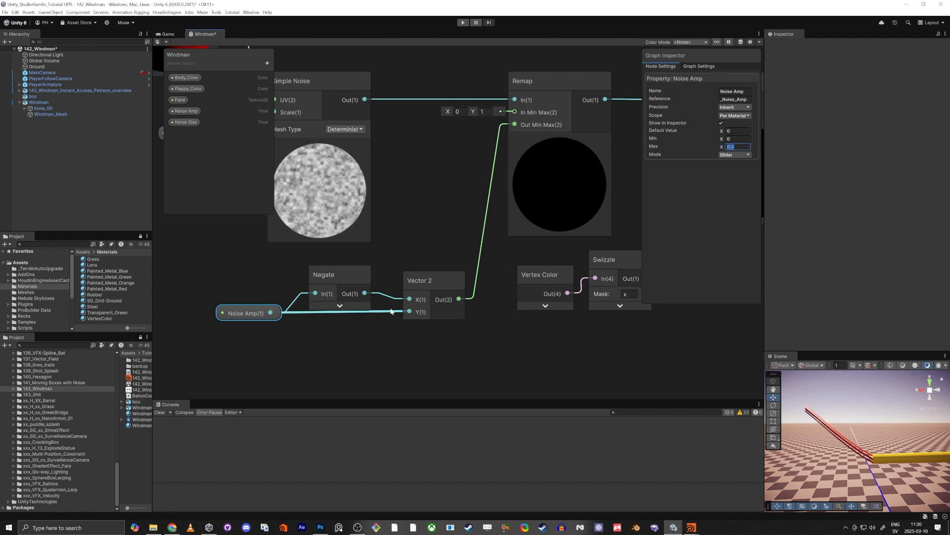
{"action": "left_click_drag", "start_coordinate": [352, 285], "coordinate": [352, 266]}
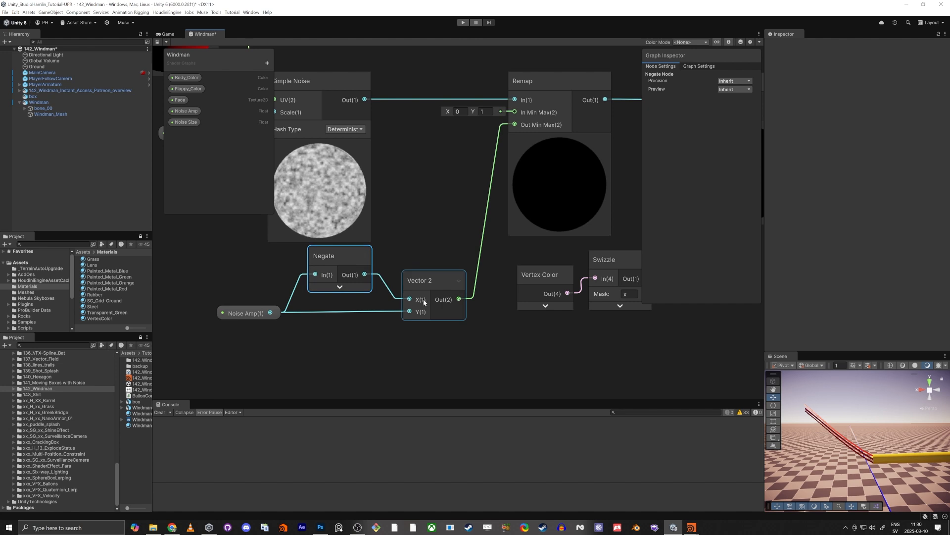
{"action": "left_click", "coordinate": [243, 314]}
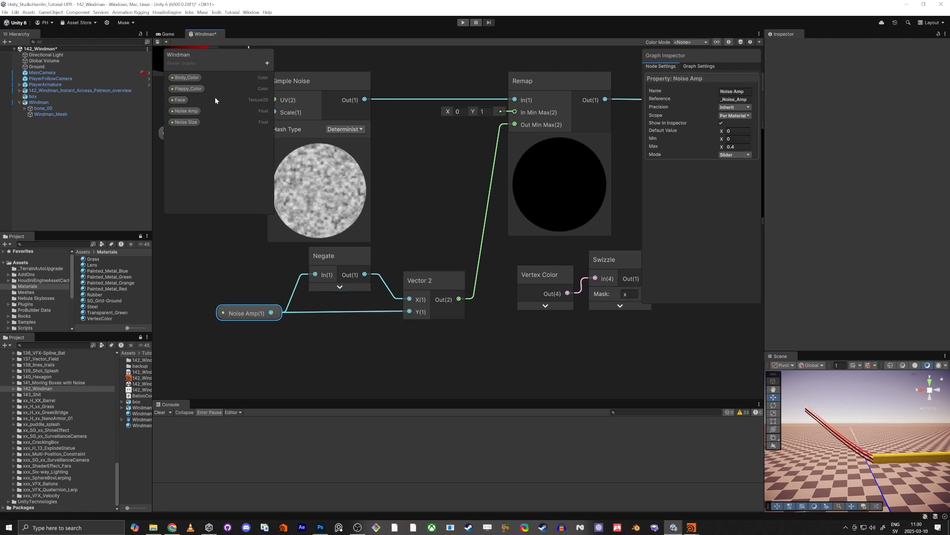
Save the graph, select the Windman mesh in the scene and bring its material's surface inputs into view.
{"action": "middle_click_drag", "start_coordinate": [493, 214], "coordinate": [468, 241]}
{"action": "scroll", "coordinate": [468, 241], "scroll_direction": "down", "scroll_amount": 1}
{"action": "middle_click_drag", "start_coordinate": [466, 201], "coordinate": [376, 207]}
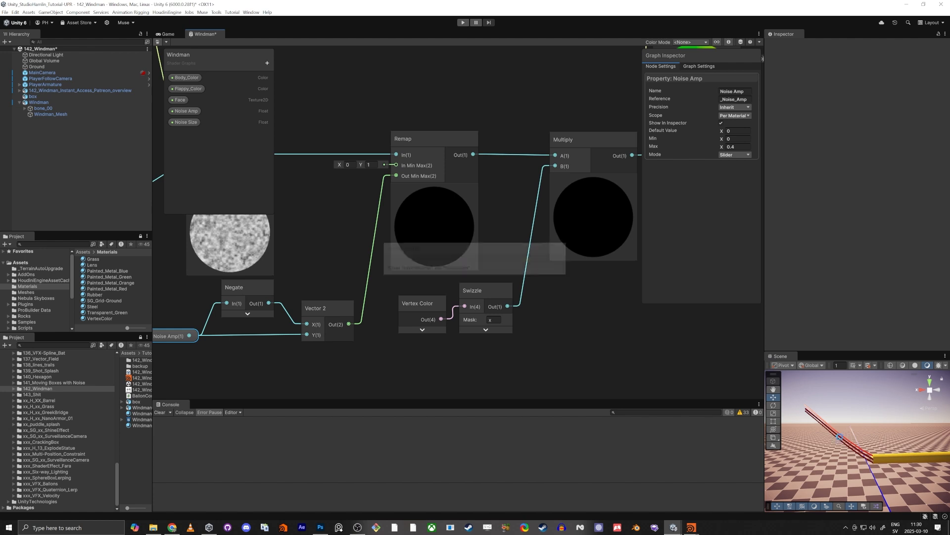
{"action": "left_click", "coordinate": [879, 461]}
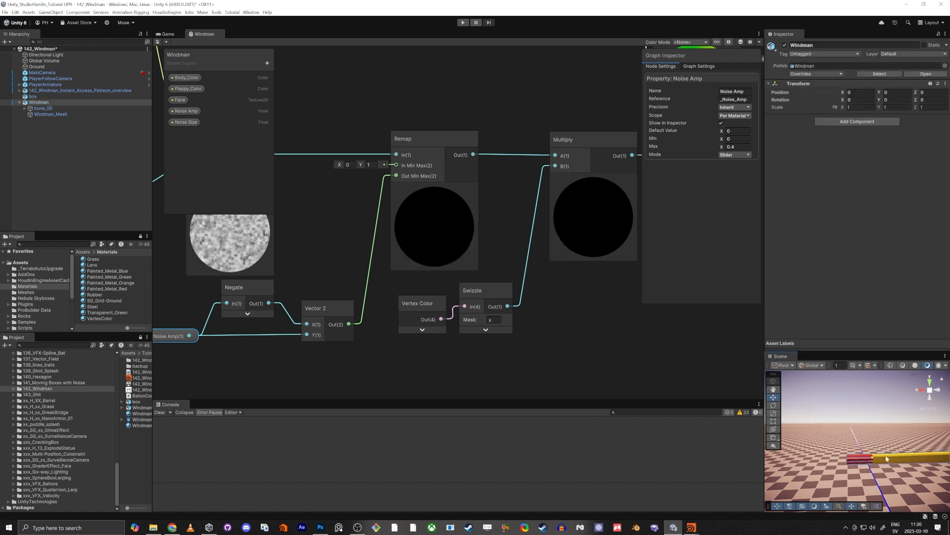
{"action": "left_click", "coordinate": [886, 458]}
{"action": "key", "text": "q"}
{"action": "right_click_drag", "start_coordinate": [855, 466], "coordinate": [874, 444]}
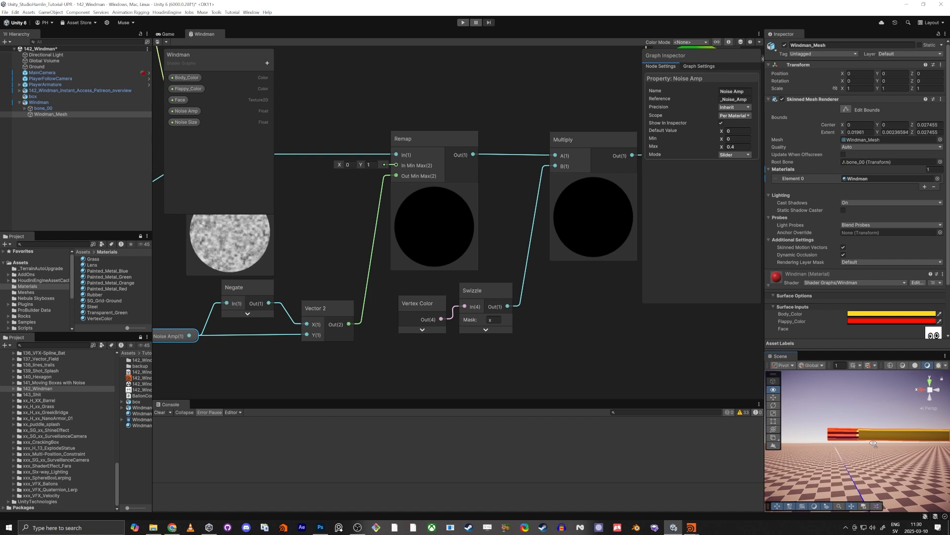
{"action": "scroll", "coordinate": [773, 326], "scroll_direction": "down", "scroll_amount": 3}
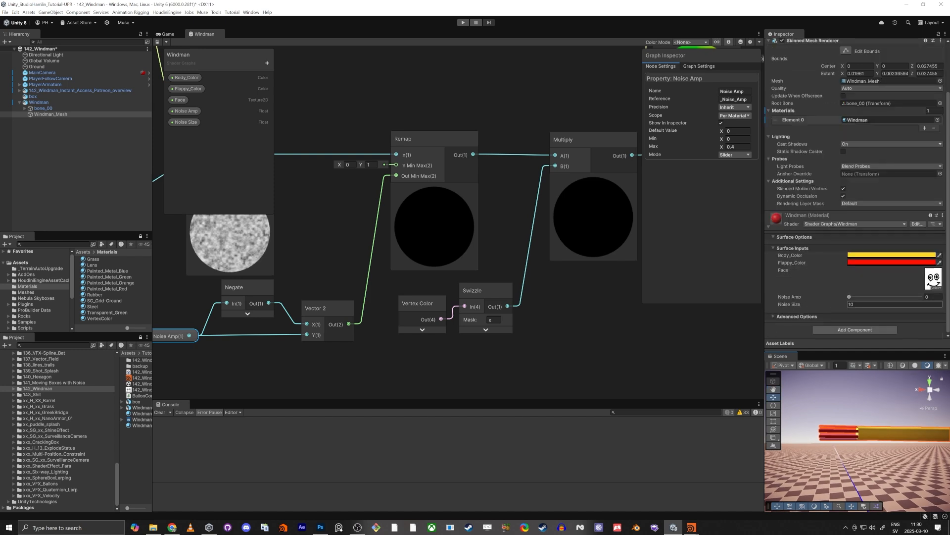
Set the Windman material's Noise Amp to about 0.126 and Noise Size to 24.46 while checking the flaps' deformation.
{"action": "left_click", "coordinate": [889, 296]}
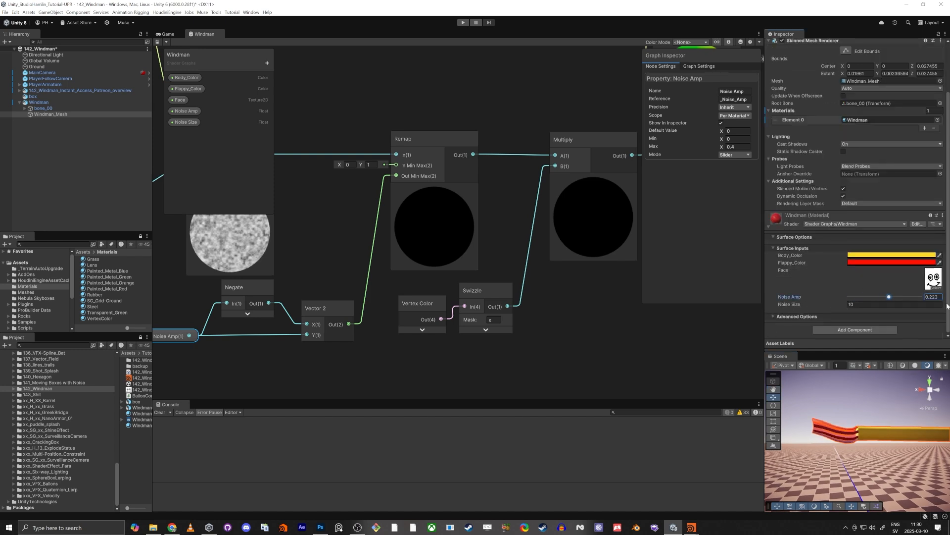
{"action": "left_click_drag", "start_coordinate": [947, 303], "coordinate": [838, 307]}
{"action": "left_click", "coordinate": [884, 296]}
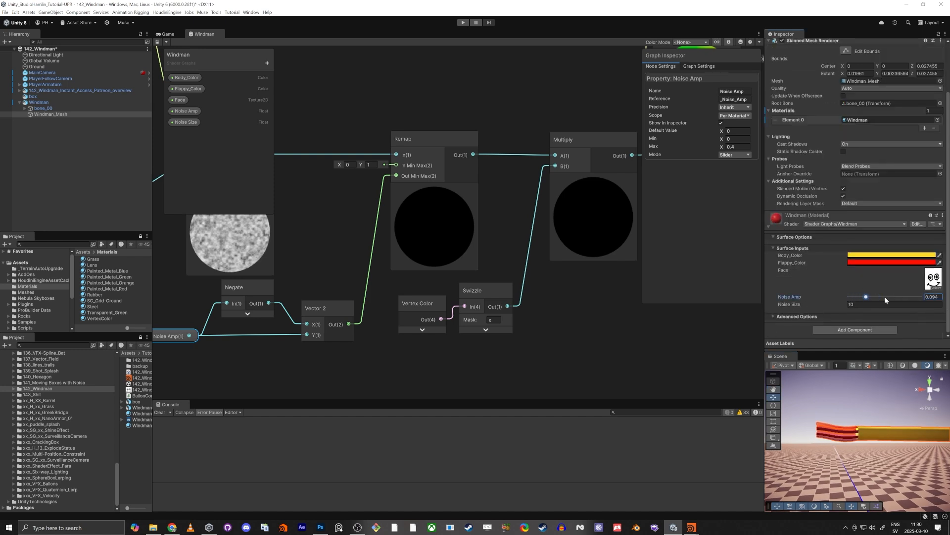
{"action": "left_click_drag", "start_coordinate": [787, 306], "coordinate": [926, 311]}
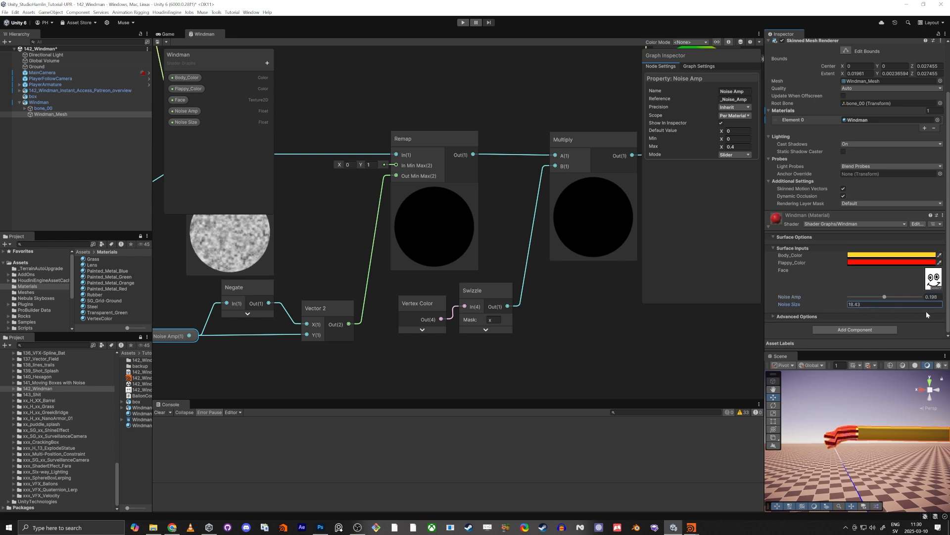
{"action": "left_click_drag", "start_coordinate": [803, 307], "coordinate": [820, 381]}
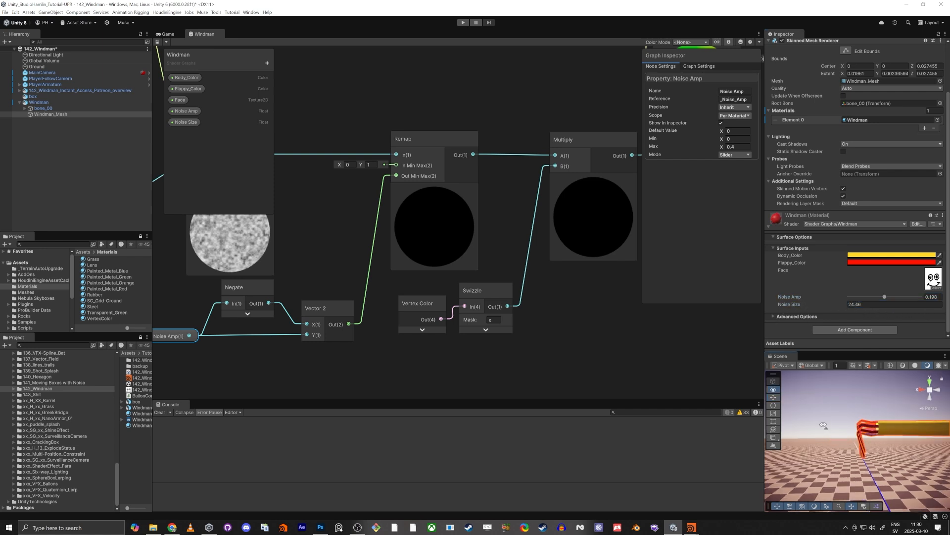
{"action": "left_click_drag", "start_coordinate": [882, 298], "coordinate": [867, 303]}
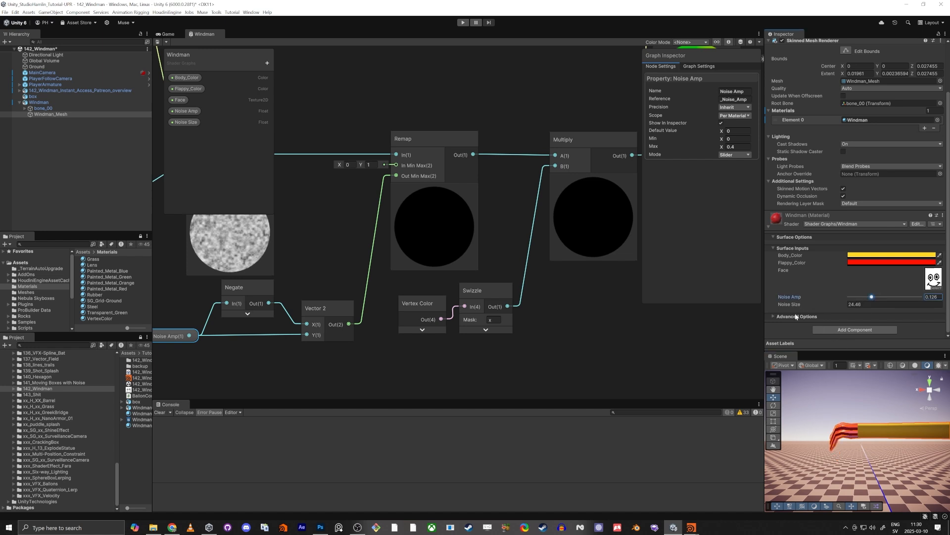
Add a Float property named Noise Speed to the Windman shader graph.
{"action": "middle_click_drag", "start_coordinate": [376, 334], "coordinate": [505, 337]}
{"action": "scroll", "coordinate": [505, 337], "scroll_direction": "down", "scroll_amount": 1}
{"action": "left_click_drag", "start_coordinate": [226, 176], "coordinate": [228, 175]}
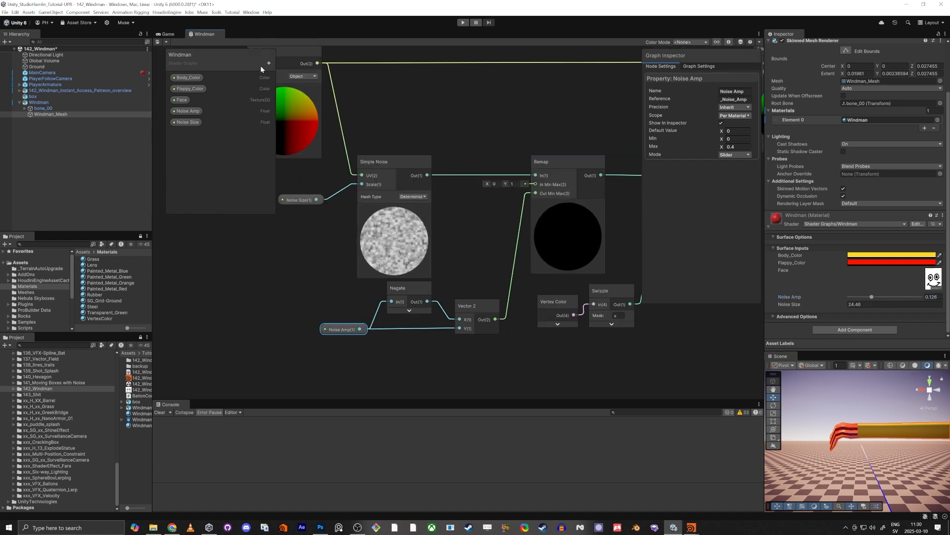
{"action": "left_click", "coordinate": [269, 65]}
{"action": "left_click", "coordinate": [298, 81]}
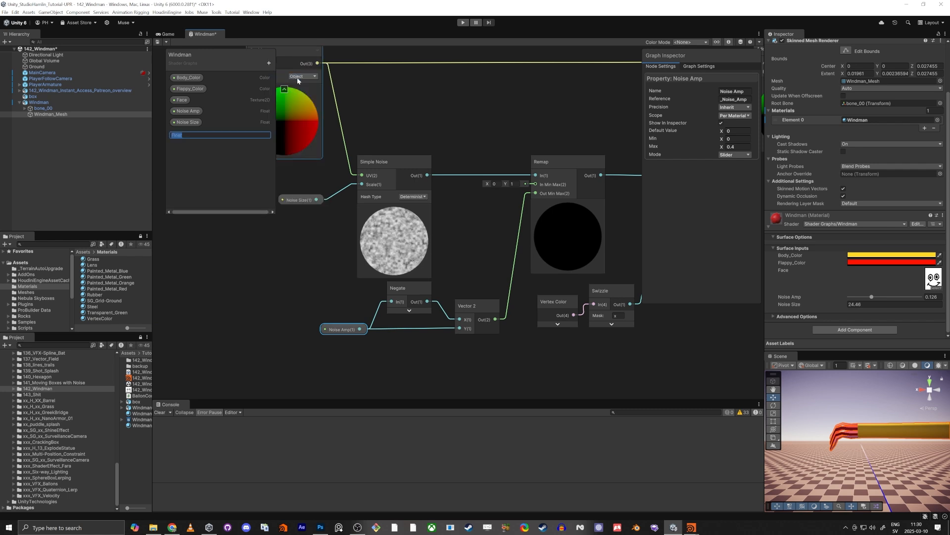
{"action": "type", "text": "Noise Speed"}
{"action": "key", "text": "Return"}
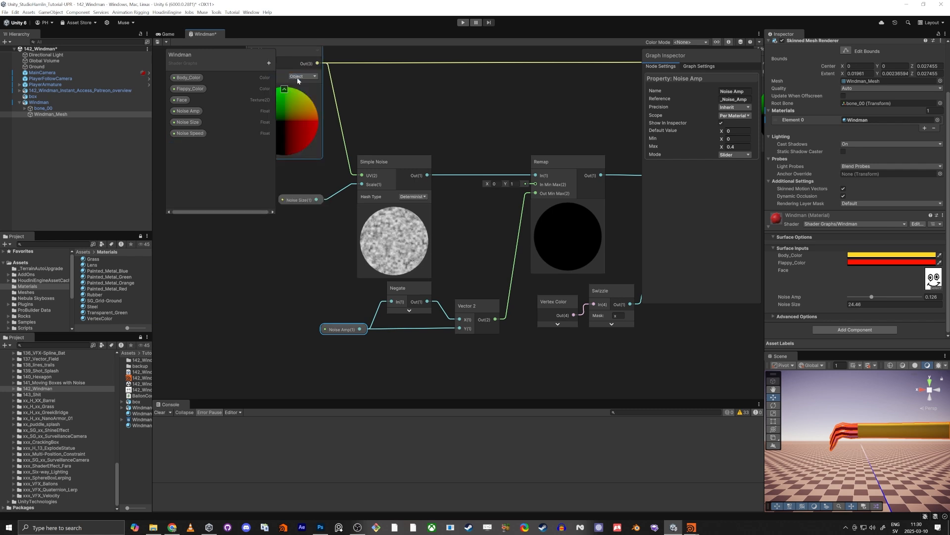
Move the Position node further left and lower the Noise Size node to make room before Simple Noise.
{"action": "middle_click_drag", "start_coordinate": [276, 261], "coordinate": [470, 318]}
{"action": "scroll", "coordinate": [470, 318], "scroll_direction": "down", "scroll_amount": 1}
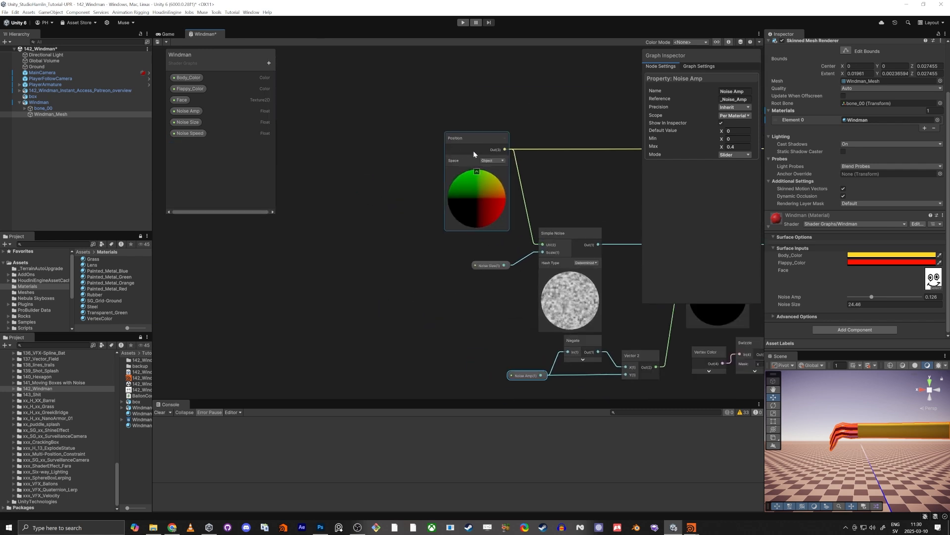
{"action": "left_click_drag", "start_coordinate": [469, 147], "coordinate": [362, 146]}
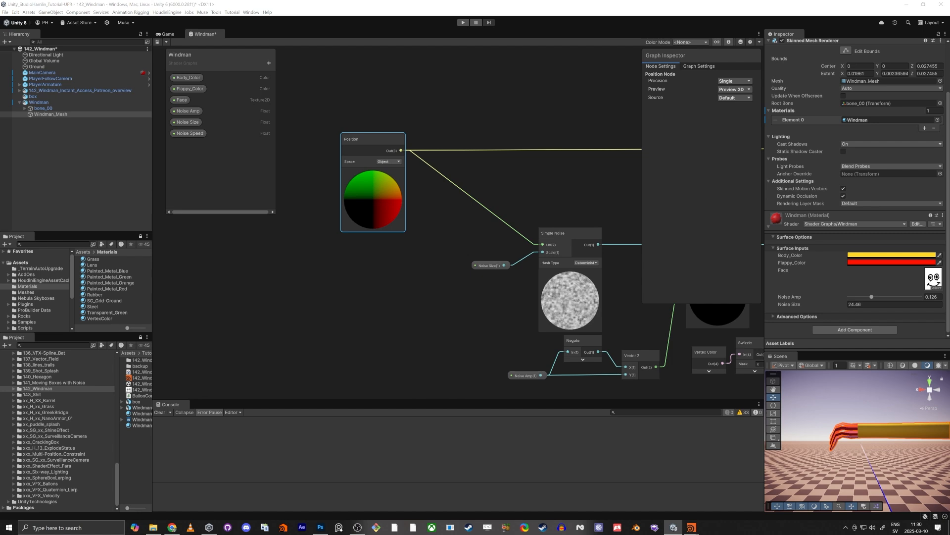
{"action": "left_click_drag", "start_coordinate": [494, 266], "coordinate": [488, 280]}
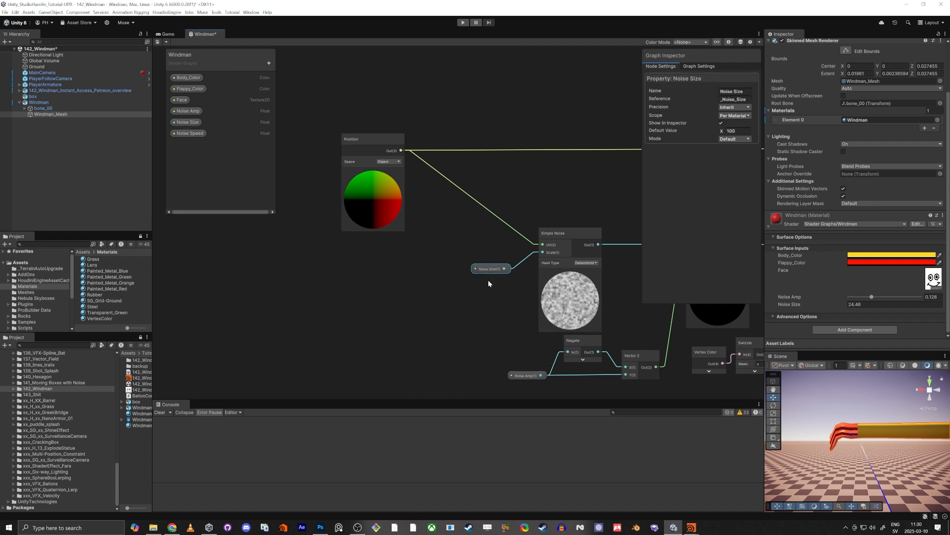
Insert an Add node between Position and Simple Noise, with Position into A and the output into UV.
{"action": "left_click", "coordinate": [447, 227]}
{"action": "key", "text": "space"}
{"action": "type", "text": "addd"}
{"action": "key", "text": "Escape"}
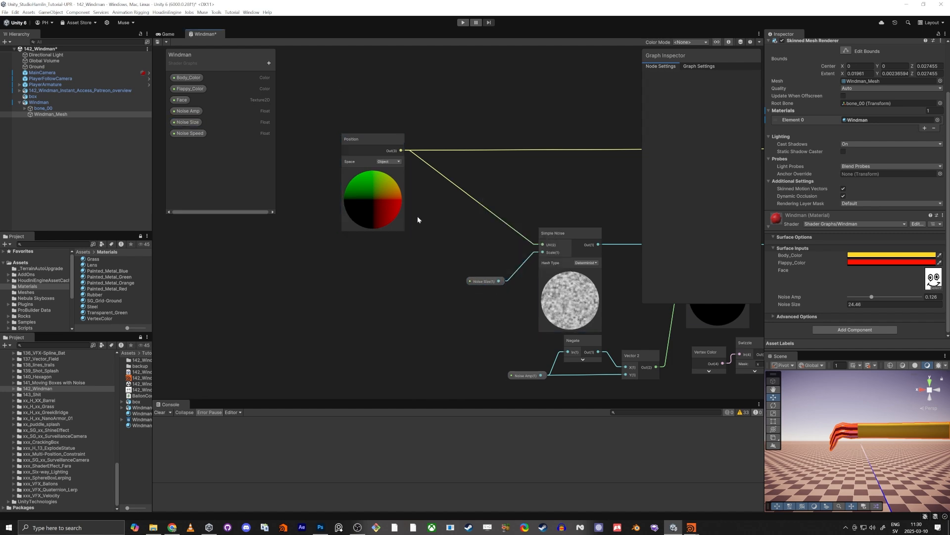
{"action": "key", "text": "space"}
{"action": "type", "text": "add"}
{"action": "key", "text": "Return"}
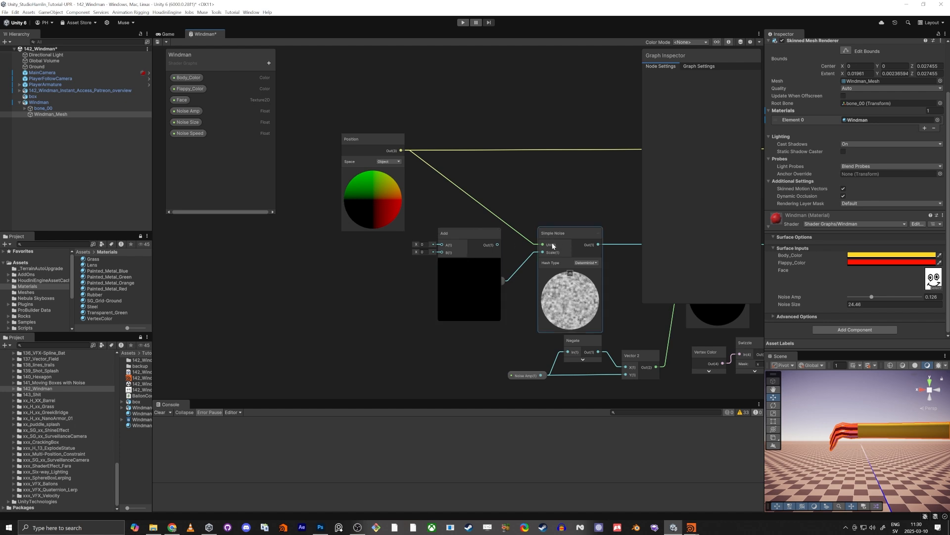
{"action": "left_click_drag", "start_coordinate": [543, 244], "coordinate": [496, 245]}
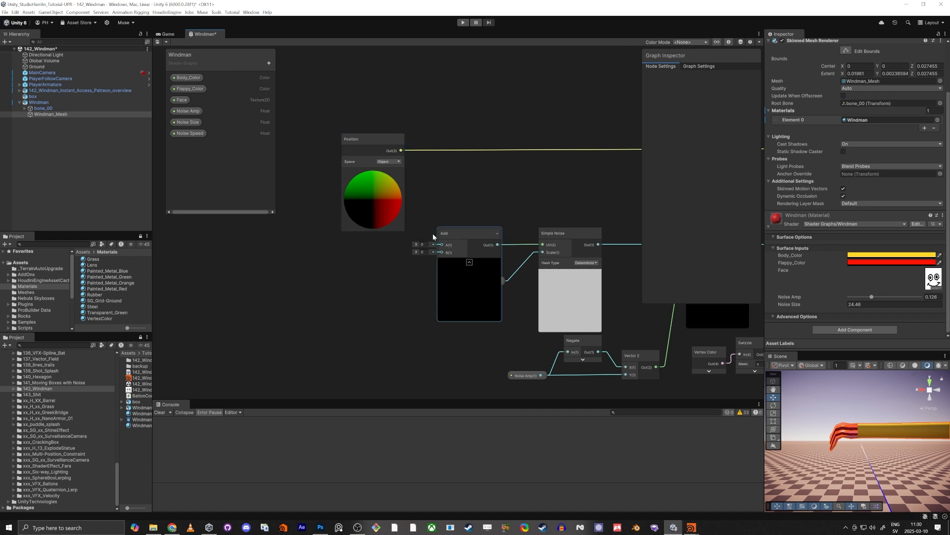
{"action": "left_click_drag", "start_coordinate": [437, 242], "coordinate": [401, 150]}
Add a Time node and place it to the left of the Add node, below the Position node.
{"action": "key", "text": "space"}
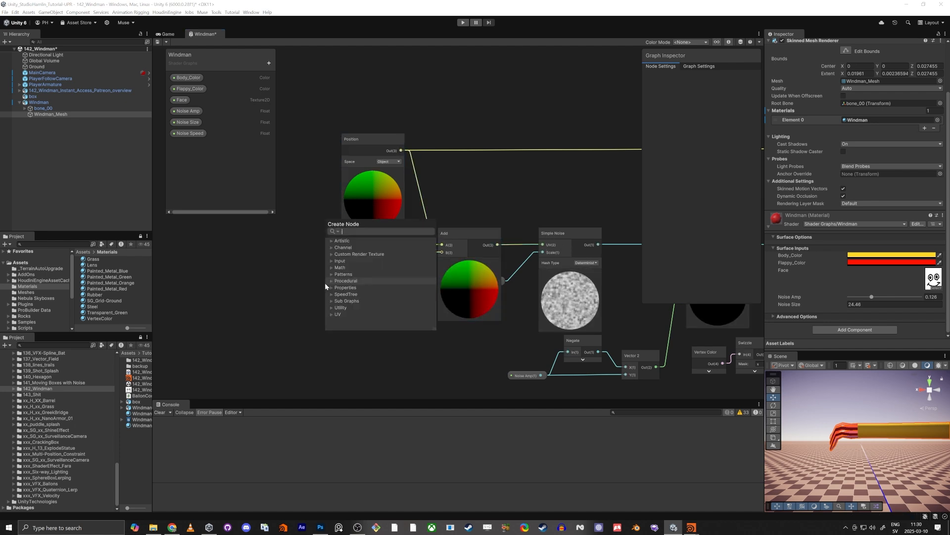
{"action": "type", "text": "time"}
{"action": "key", "text": "Return"}
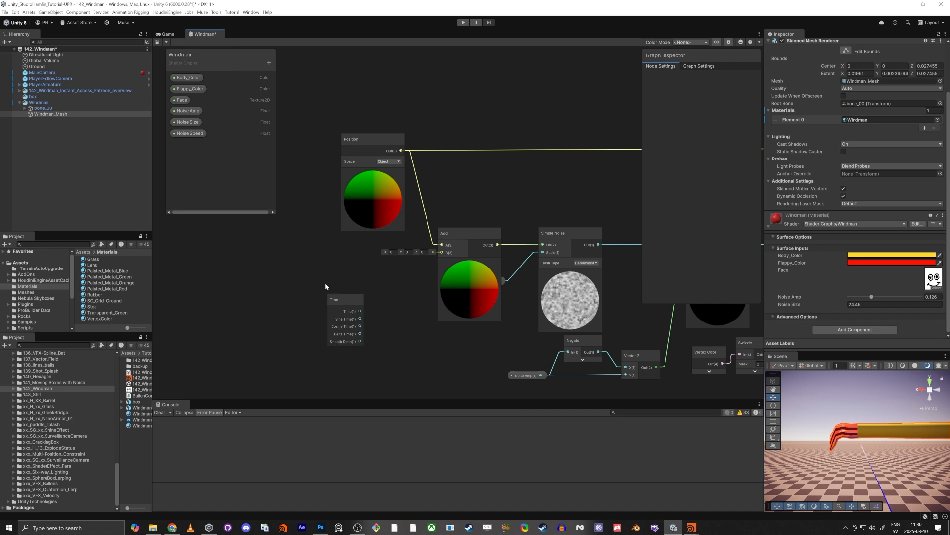
{"action": "left_click_drag", "start_coordinate": [347, 303], "coordinate": [269, 285]}
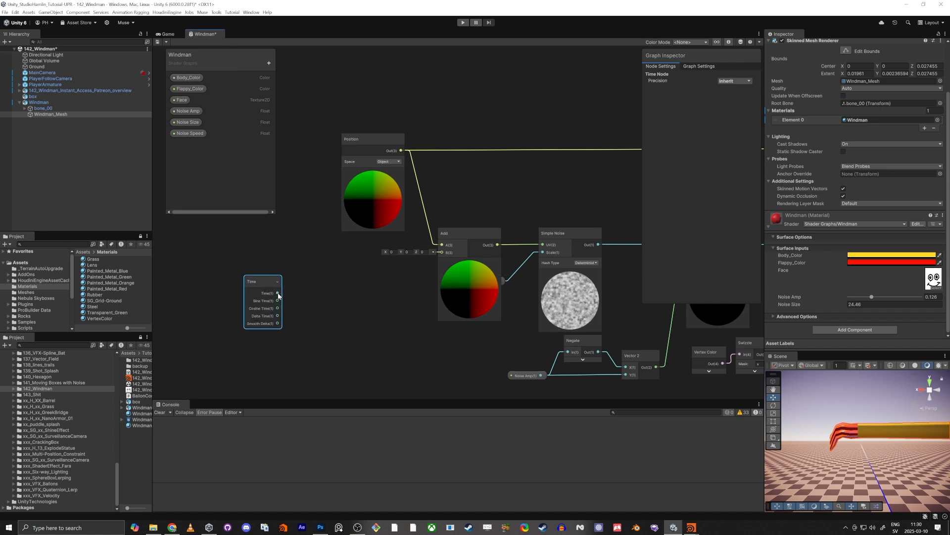
Feed the Time output into input A of a new Multiply node and connect the Noise Speed property to B.
{"action": "key", "text": "space"}
{"action": "type", "text": "multi"}
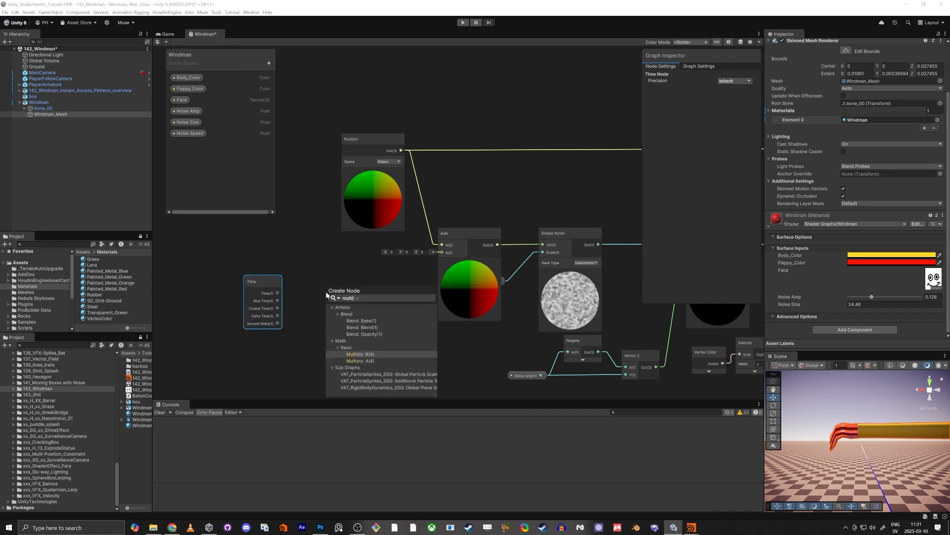
{"action": "key", "text": "Return"}
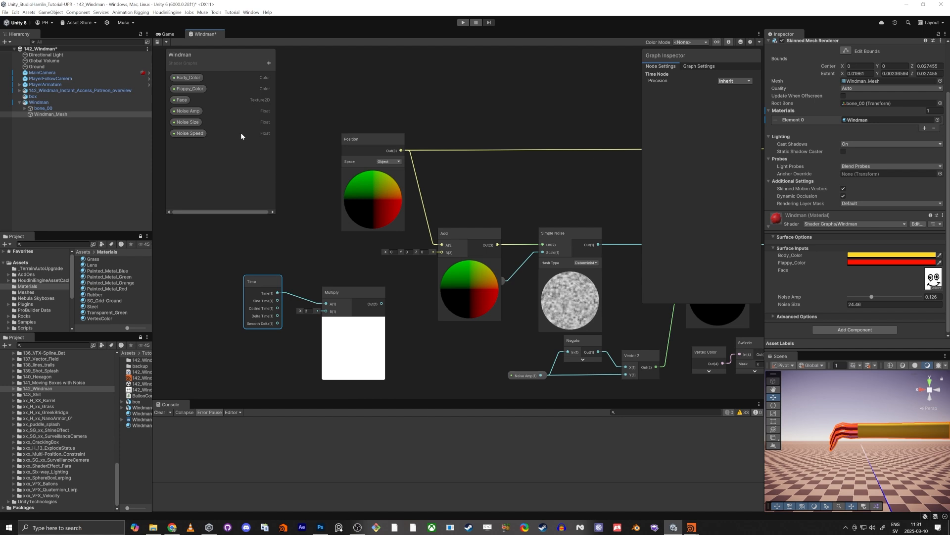
{"action": "left_click_drag", "start_coordinate": [184, 134], "coordinate": [316, 309]}
Set the Noise Speed property's default value to 1 and connect the Multiply output to input B of the Add node.
{"action": "left_click", "coordinate": [188, 134]}
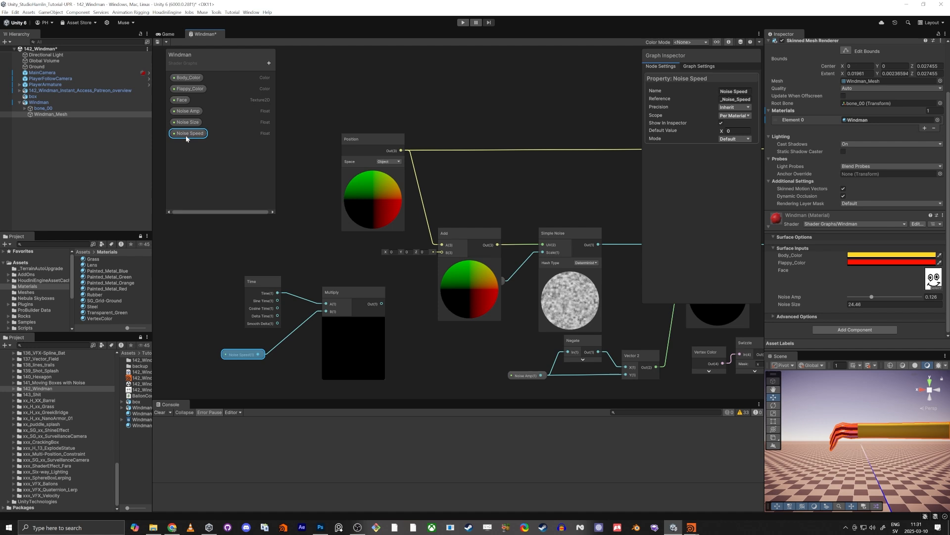
{"action": "left_click_drag", "start_coordinate": [743, 130], "coordinate": [696, 134]}
{"action": "type", "text": "1"}
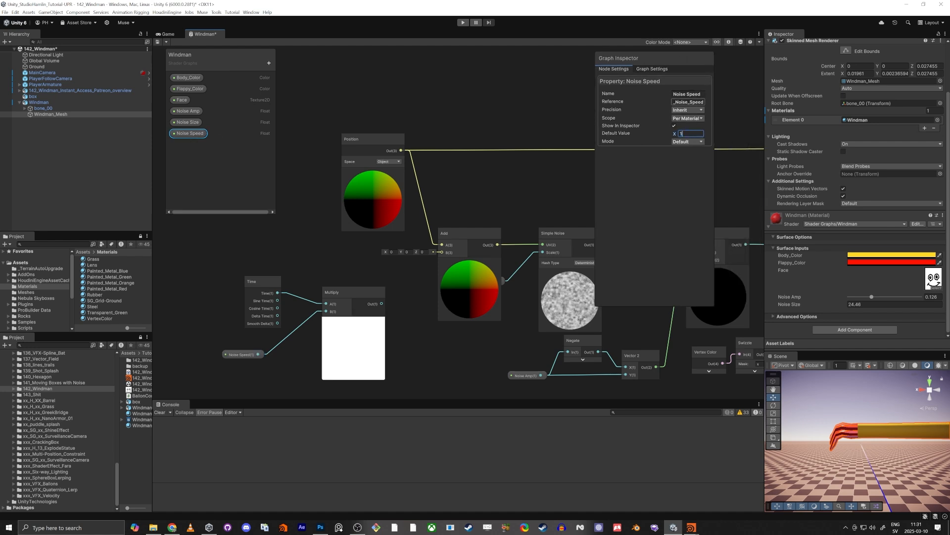
{"action": "key", "text": "Return"}
{"action": "left_click_drag", "start_coordinate": [382, 303], "coordinate": [441, 253]}
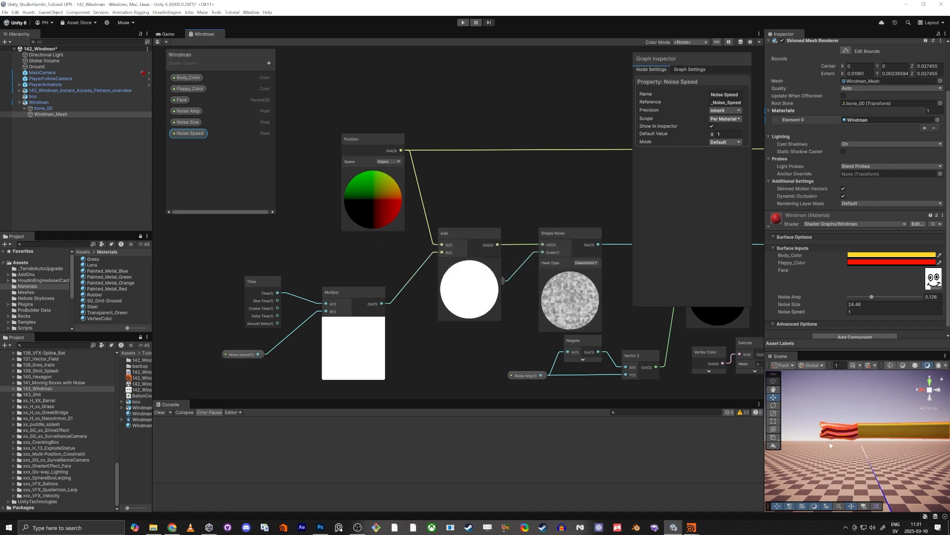
Examine the noise animation on the Windman's hair and hands from several angles in the enlarged Scene view.
{"action": "mouse_move", "coordinate": [842, 441]}
{"action": "right_mouse_down"}
{"action": "mouse_move", "coordinate": [853, 439]}
{"action": "mouse_move", "coordinate": [836, 435]}
{"action": "right_mouse_up"}
{"action": "key", "text": "shift+space"}
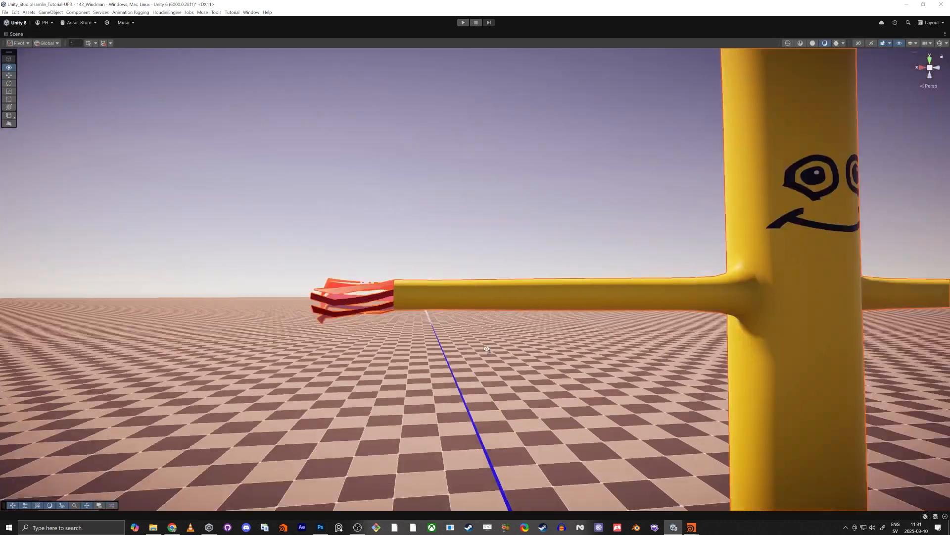
{"action": "right_click_drag", "start_coordinate": [487, 348], "coordinate": [434, 360]}
{"action": "key", "text": "e"}
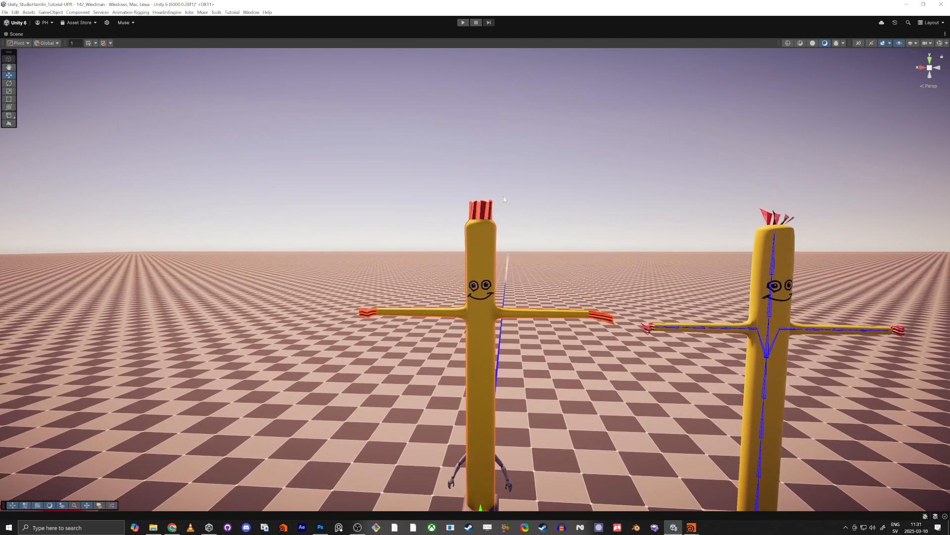
{"action": "right_click_drag", "start_coordinate": [473, 199], "coordinate": [450, 164]}
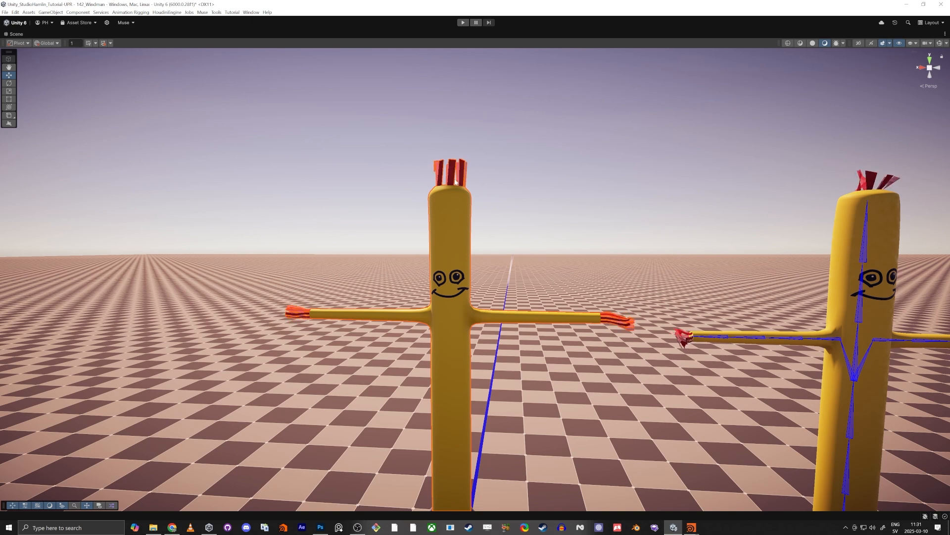
{"action": "mouse_move", "coordinate": [549, 316]}
{"action": "right_mouse_down"}
{"action": "mouse_move", "coordinate": [566, 296]}
{"action": "mouse_move", "coordinate": [539, 304]}
{"action": "right_mouse_up"}
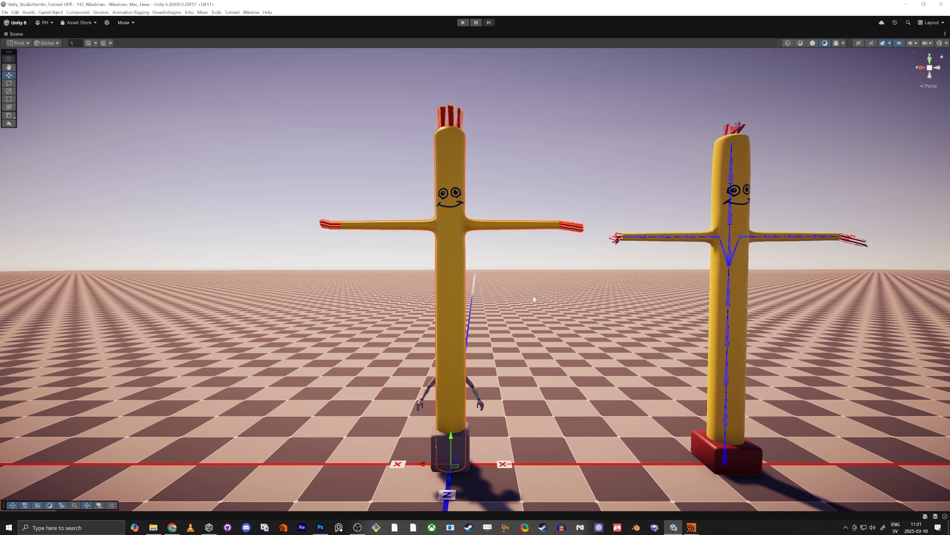
{"action": "key", "text": "w"}
{"action": "right_click_drag", "start_coordinate": [534, 299], "coordinate": [433, 213]}
{"action": "key", "text": "w"}
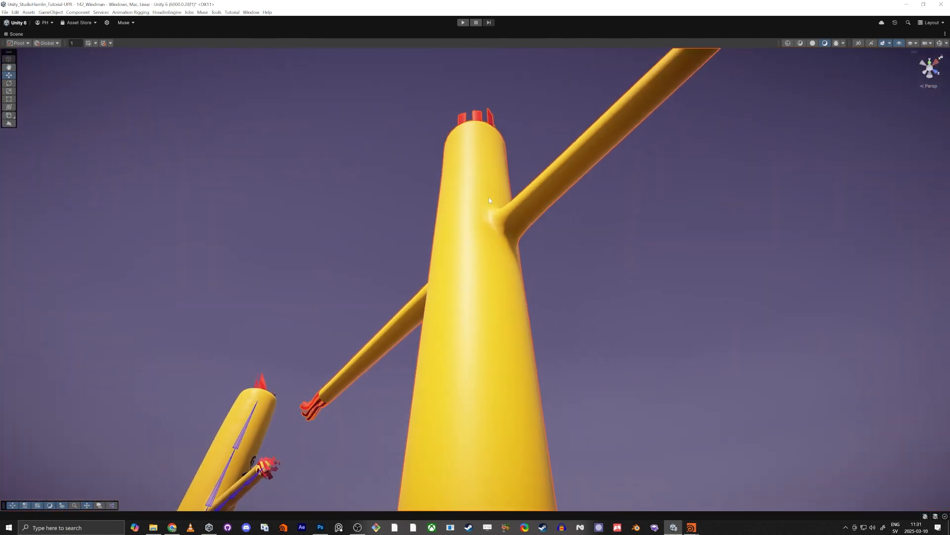
{"action": "key", "text": "shift+space"}
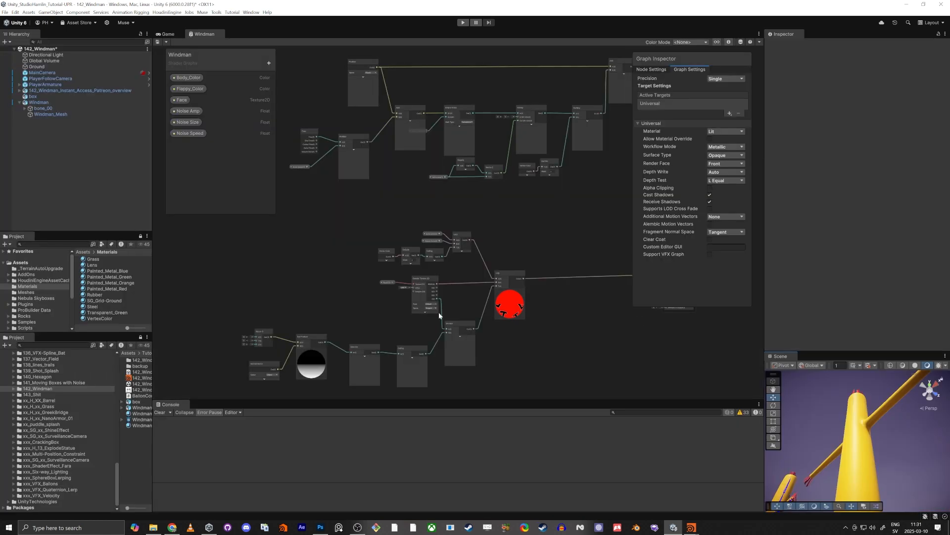
Add a Float property named Smoothness Min to the Windman shader graph.
{"action": "middle_click_drag", "start_coordinate": [341, 295], "coordinate": [368, 260]}
{"action": "scroll", "coordinate": [367, 260], "scroll_direction": "down", "scroll_amount": 3}
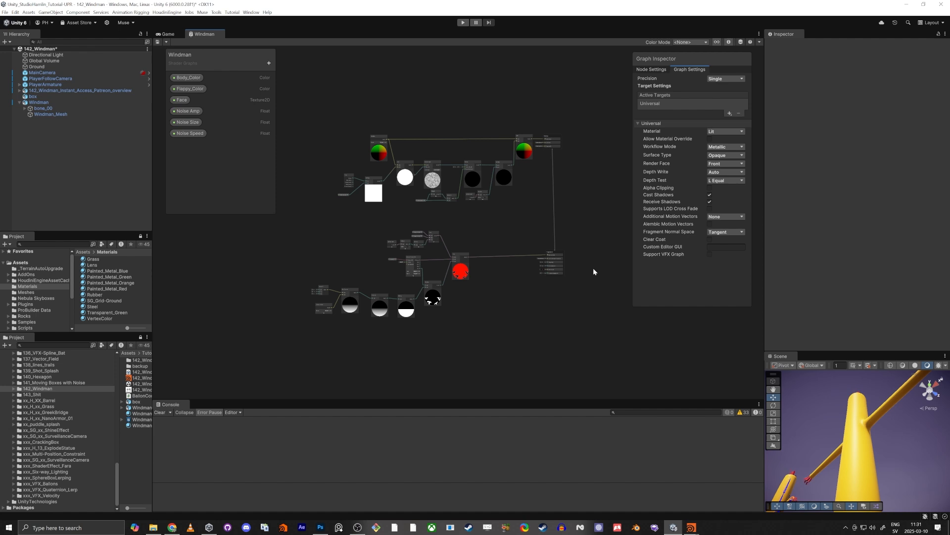
{"action": "scroll", "coordinate": [549, 258], "scroll_direction": "up", "scroll_amount": 10}
{"action": "scroll", "coordinate": [415, 304], "scroll_direction": "down", "scroll_amount": 4}
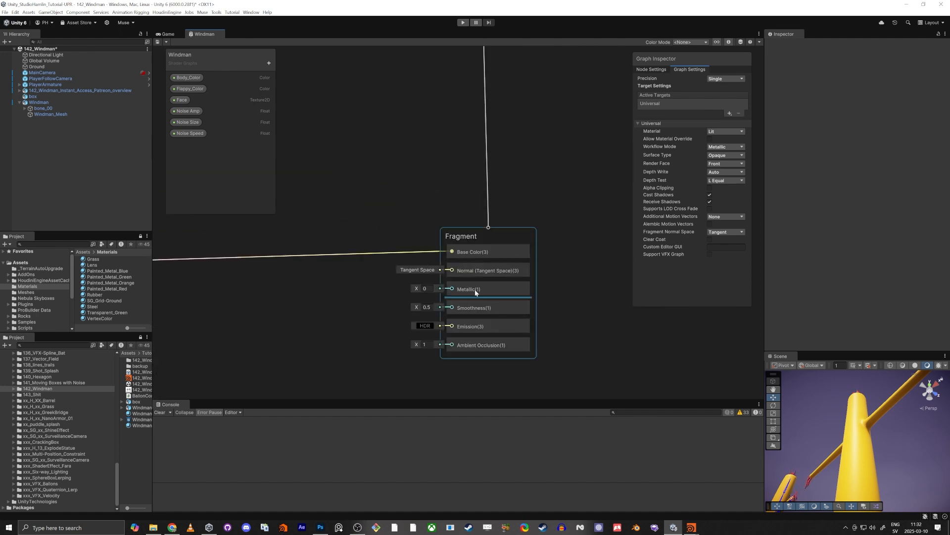
{"action": "scroll", "coordinate": [475, 297], "scroll_direction": "up", "scroll_amount": 6}
{"action": "scroll", "coordinate": [420, 332], "scroll_direction": "down", "scroll_amount": 3}
{"action": "middle_click_drag", "start_coordinate": [308, 342], "coordinate": [382, 232]}
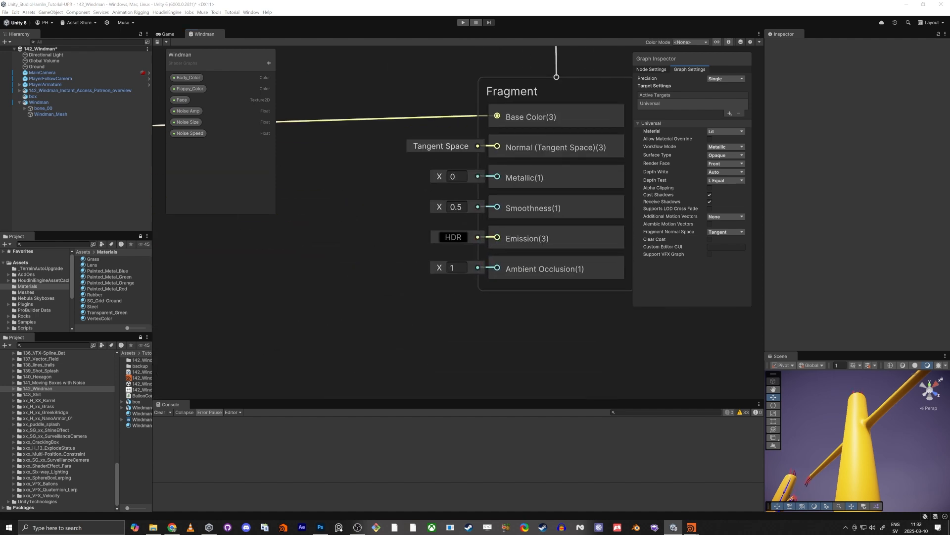
{"action": "left_click", "coordinate": [269, 63]}
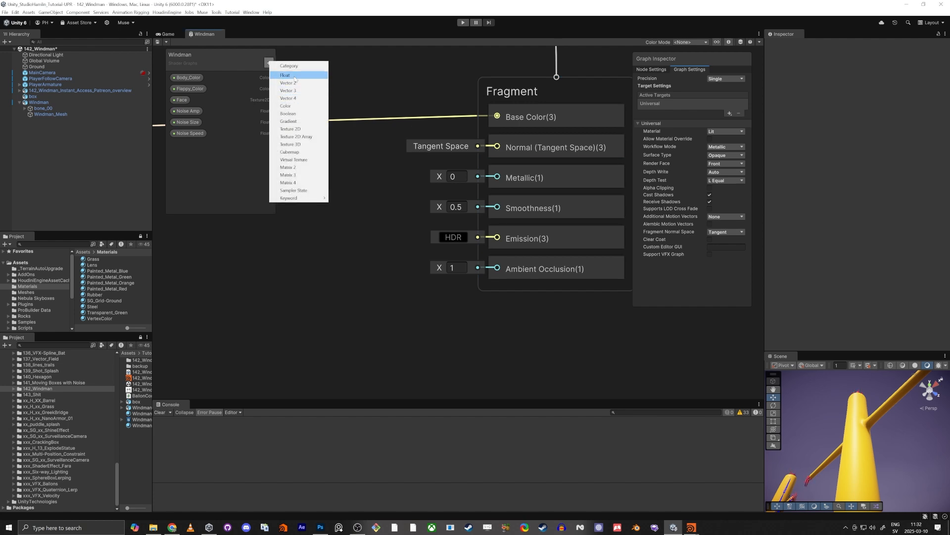
{"action": "left_click", "coordinate": [292, 76]}
{"action": "type", "text": "Smoothn"}
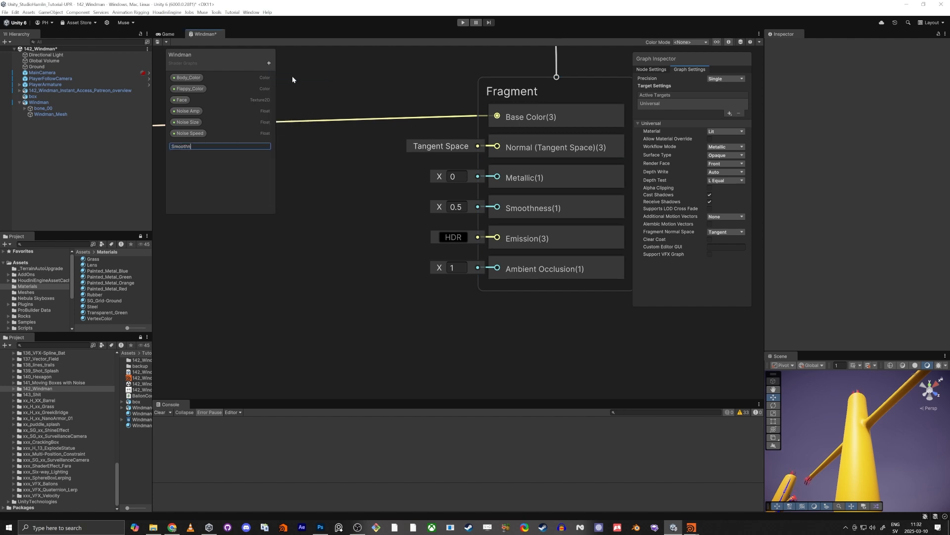
{"action": "type", "text": "ess Min"}
{"action": "key", "text": "Return"}
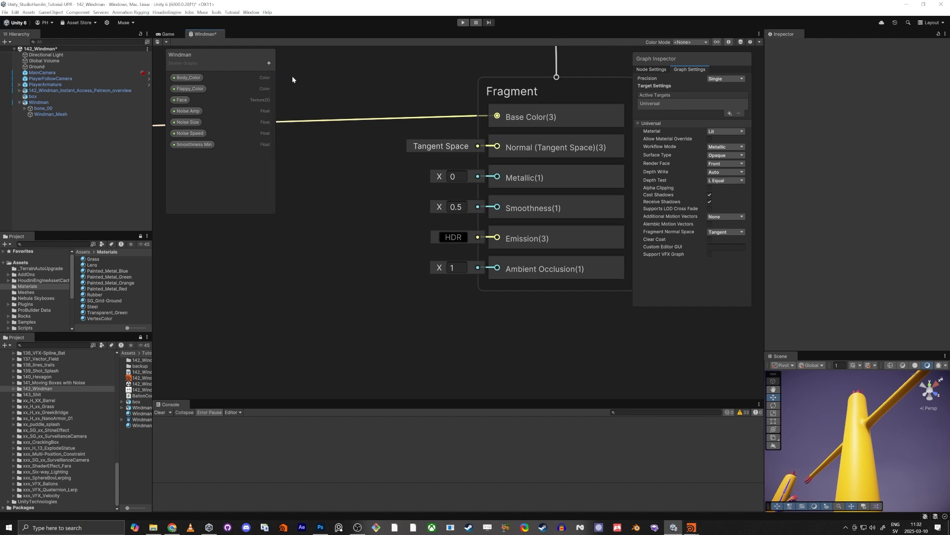
Set the Smoothness Min property to Slider mode with a default value of 0.44.
{"action": "left_click", "coordinate": [186, 147]}
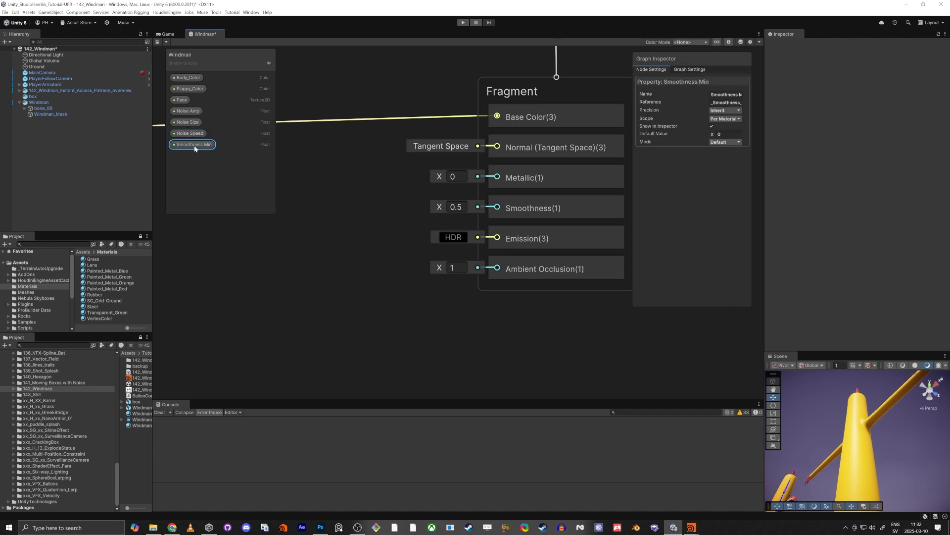
{"action": "left_click", "coordinate": [725, 142]}
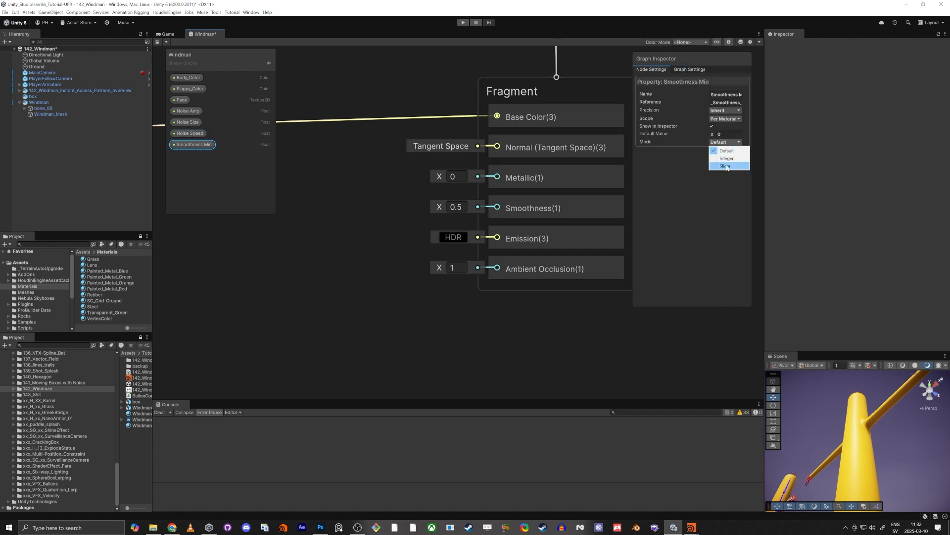
{"action": "left_click", "coordinate": [723, 153]}
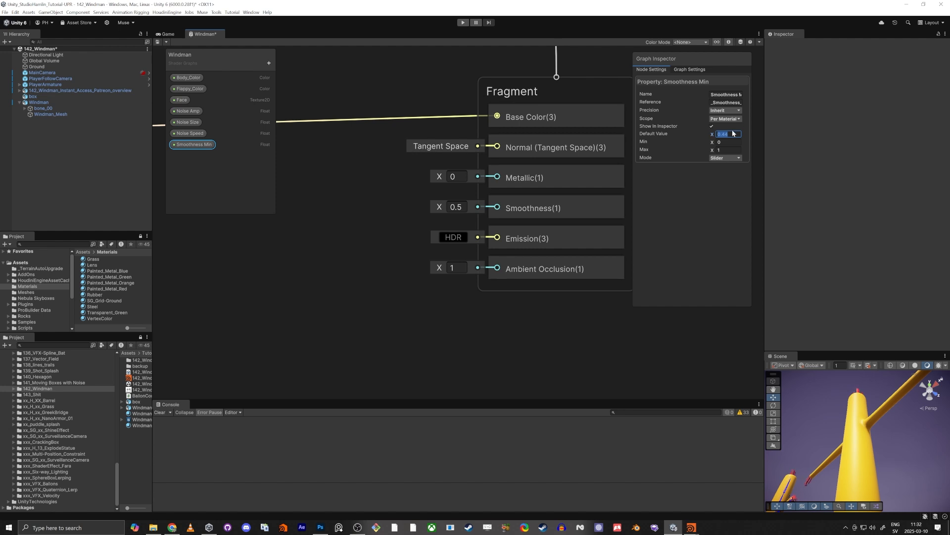
Duplicate Smoothness Min, set the copy's default value to 0.7 and rename it Smoothness Max.
{"action": "left_click", "coordinate": [228, 182]}
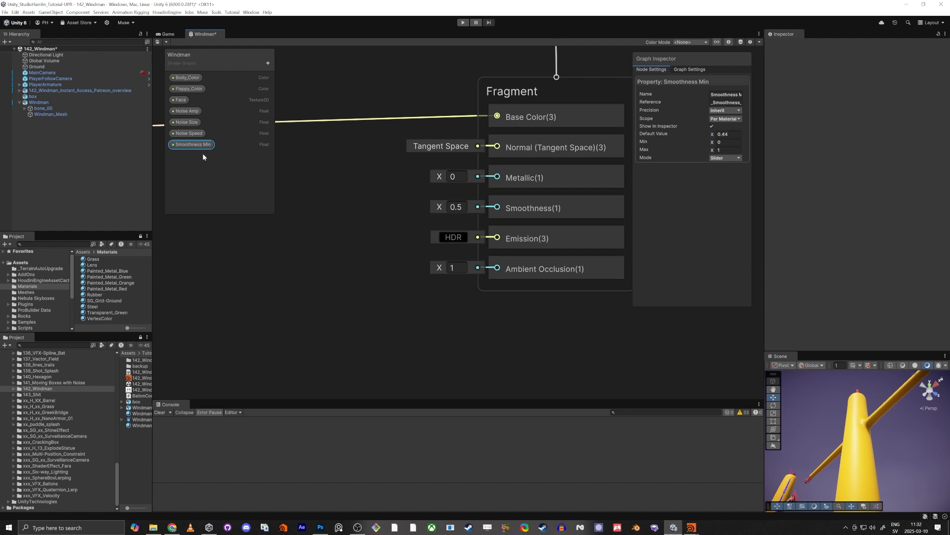
{"action": "key", "text": "ctrl+d"}
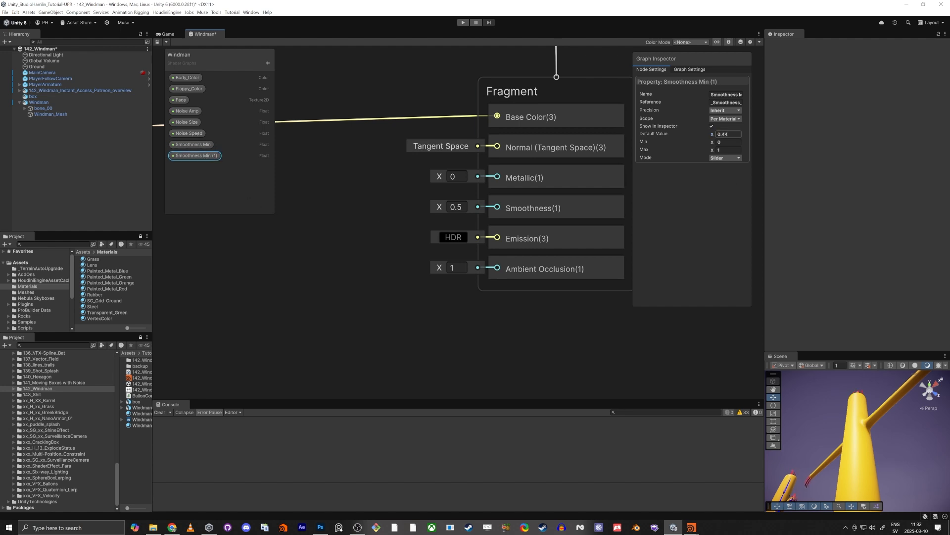
{"action": "type", "text": "7"}
{"action": "double_click", "coordinate": [201, 156]}
{"action": "left_click_drag", "start_coordinate": [198, 157], "coordinate": [302, 214]}
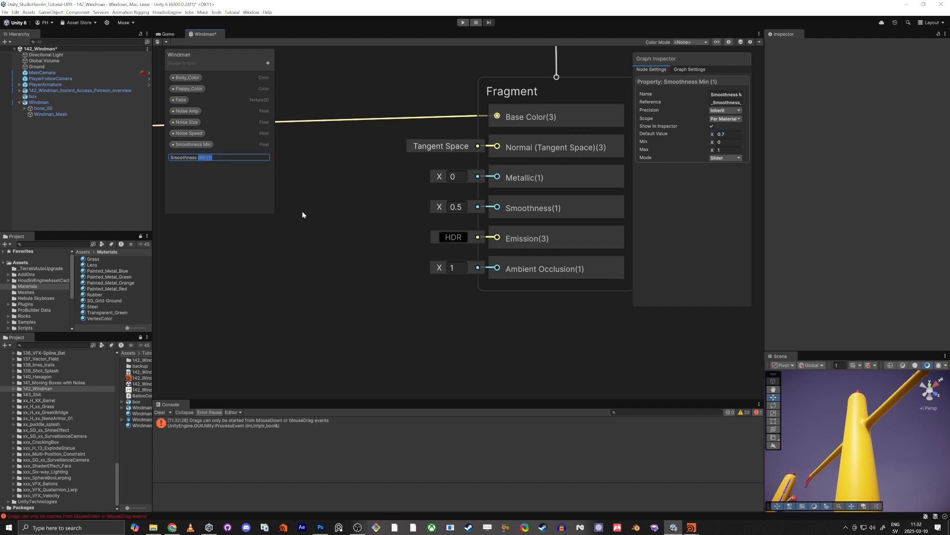
{"action": "type", "text": "Max"}
{"action": "key", "text": "Return"}
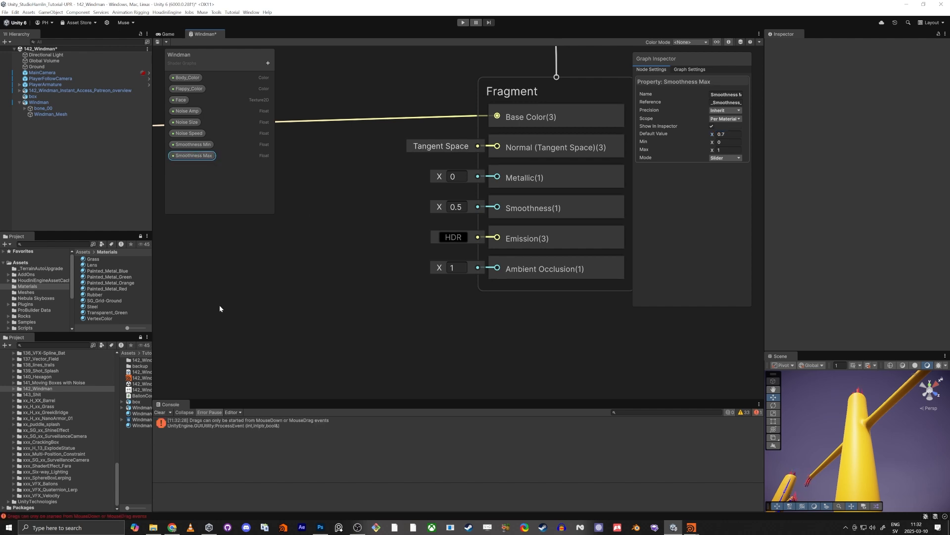
Place the Smoothness Min and Smoothness Max properties in the graph, one below the other, to the left of the Fragment block.
{"action": "middle_click_drag", "start_coordinate": [219, 305], "coordinate": [368, 235]}
{"action": "left_click_drag", "start_coordinate": [198, 145], "coordinate": [342, 283]}
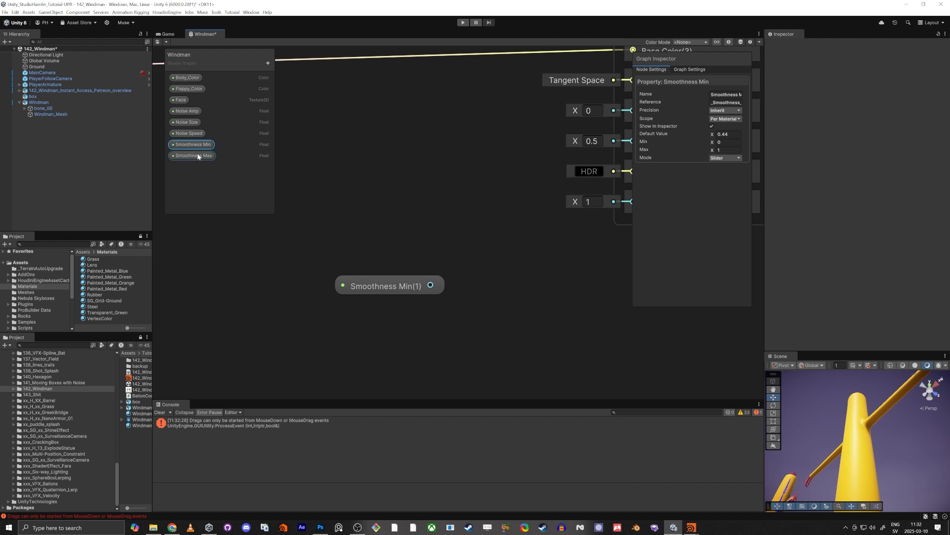
{"action": "left_click_drag", "start_coordinate": [198, 157], "coordinate": [403, 352]}
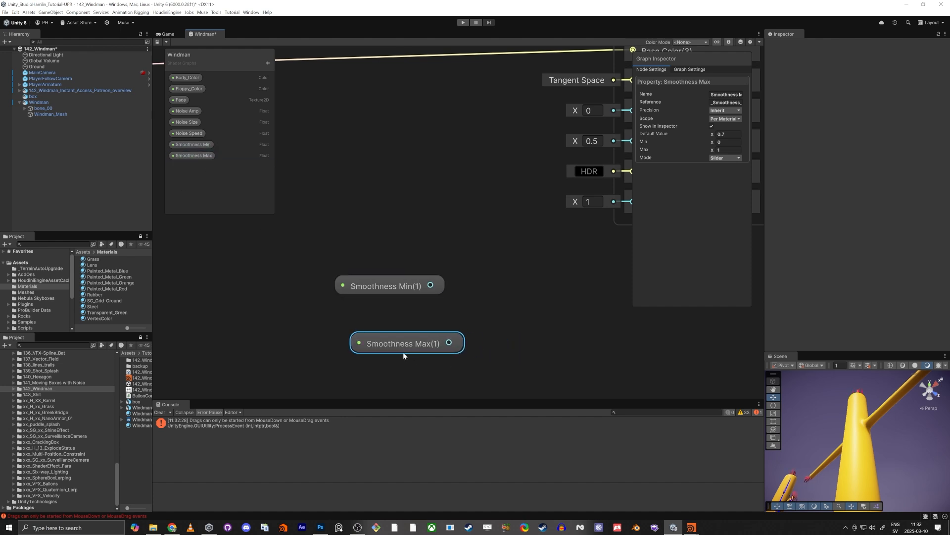
Add a Simple Noise node with Scale 50 and its preview collapsed, arranged above the Smoothness Min and Smoothness Max nodes.
{"action": "left_click", "coordinate": [335, 203]}
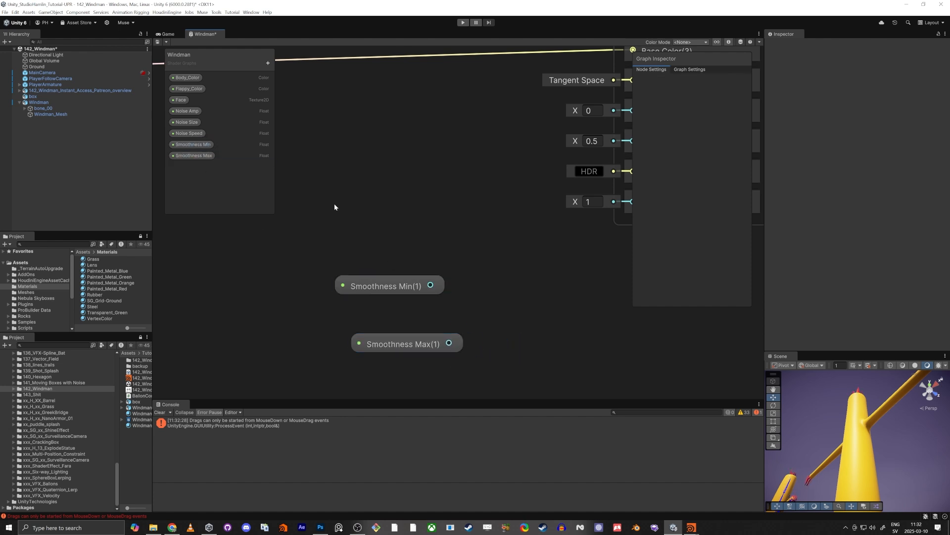
{"action": "key", "text": "space"}
{"action": "type", "text": "simp nois"}
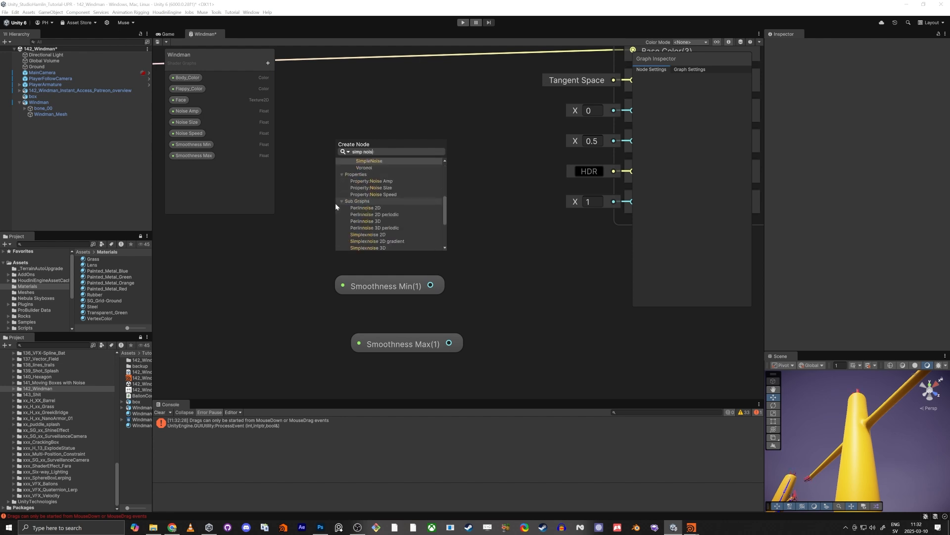
{"action": "key", "text": "Return"}
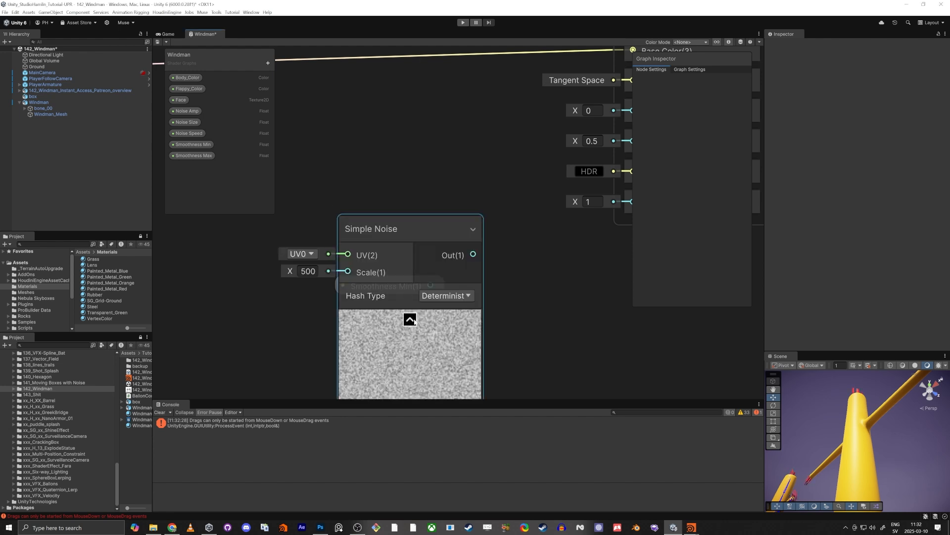
{"action": "left_click", "coordinate": [410, 319]}
{"action": "left_click_drag", "start_coordinate": [409, 227], "coordinate": [369, 133]}
{"action": "middle_click_drag", "start_coordinate": [428, 207], "coordinate": [501, 249]}
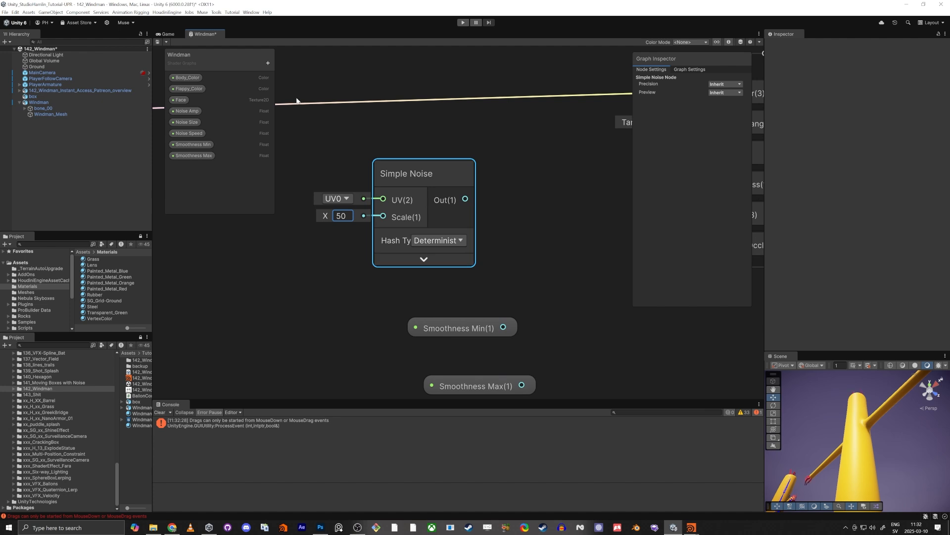
{"action": "middle_click_drag", "start_coordinate": [536, 258], "coordinate": [542, 203]}
{"action": "scroll", "coordinate": [540, 203], "scroll_direction": "down", "scroll_amount": 2}
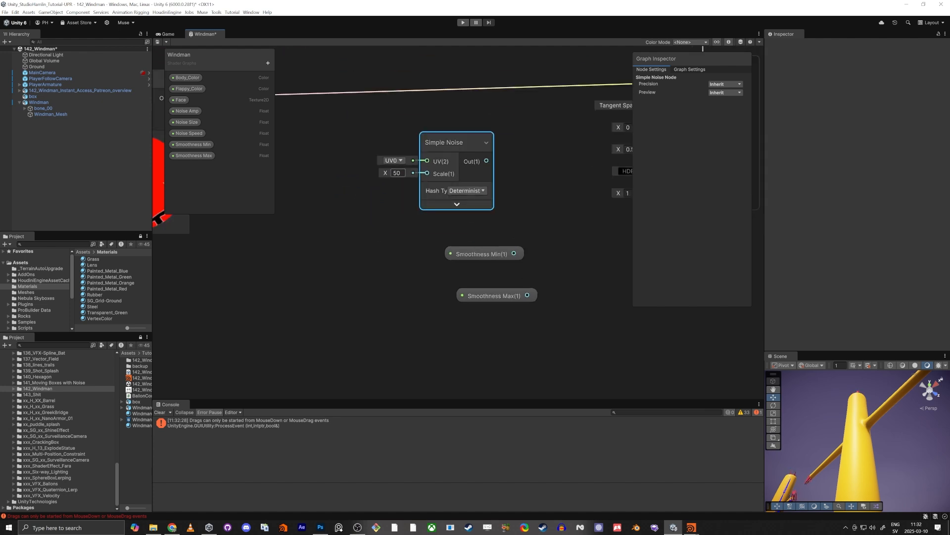
{"action": "left_click_drag", "start_coordinate": [456, 143], "coordinate": [426, 150]}
{"action": "left_click_drag", "start_coordinate": [420, 312], "coordinate": [397, 271]}
Connect the Simple Noise output to the In port of a new Remap node and move Simple Noise further left of it.
{"action": "middle_click_drag", "start_coordinate": [501, 213], "coordinate": [425, 231]}
{"action": "left_click", "coordinate": [366, 192]}
{"action": "left_click_drag", "start_coordinate": [365, 189], "coordinate": [406, 200]}
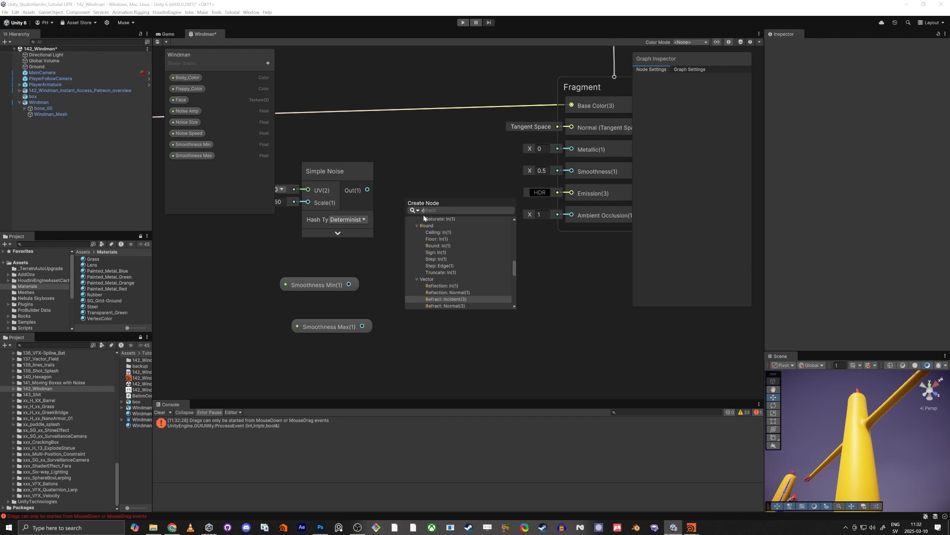
{"action": "type", "text": "remap"}
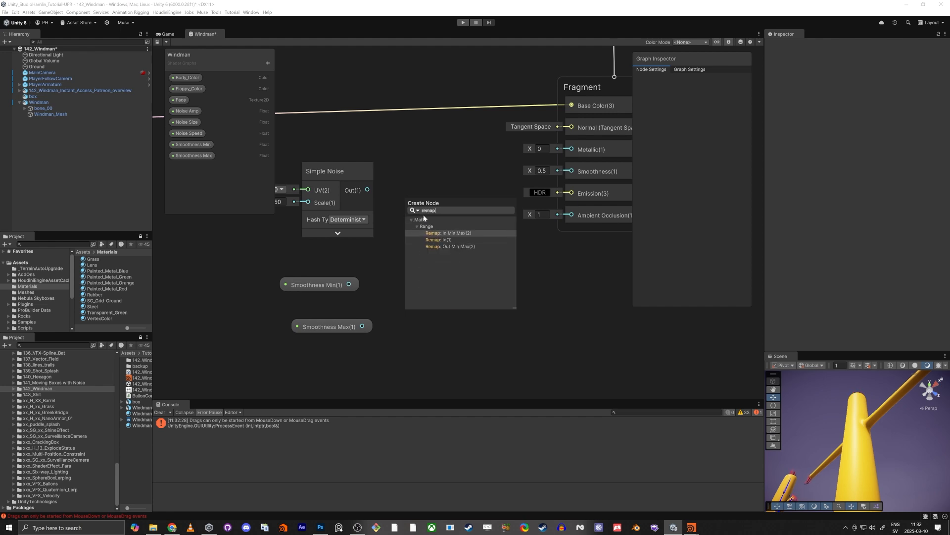
{"action": "key", "text": "Return"}
{"action": "left_click", "coordinate": [317, 193]}
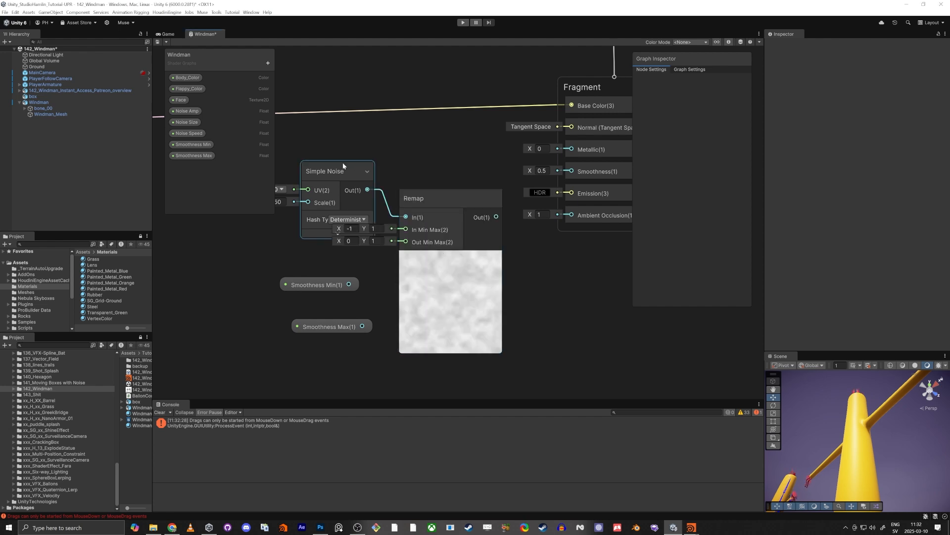
{"action": "middle_click_drag", "start_coordinate": [343, 166], "coordinate": [374, 145]}
{"action": "scroll", "coordinate": [463, 131], "scroll_direction": "down", "scroll_amount": 1}
{"action": "middle_click_drag", "start_coordinate": [464, 131], "coordinate": [372, 226]}
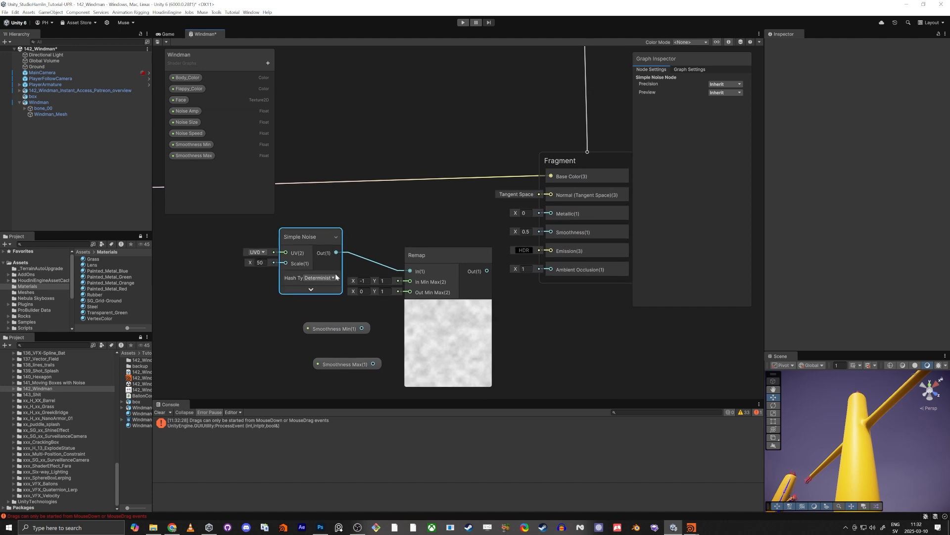
Set the X value of the Remap node's In Min Max input to 0.
{"action": "left_click", "coordinate": [362, 281]}
{"action": "type", "text": "0"}
{"action": "key", "text": "Tab"}
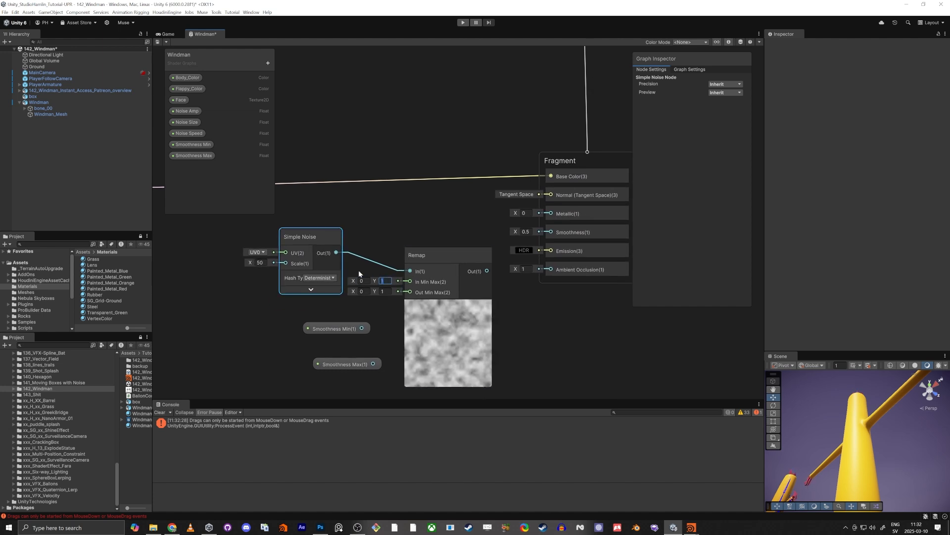
Shift the Smoothness Min and Smoothness Max nodes further left and connect them to the X and Y inputs of a new Vector 2 node.
{"action": "left_click_drag", "start_coordinate": [270, 310], "coordinate": [233, 374]}
{"action": "left_click", "coordinate": [310, 351]}
{"action": "key", "text": "space"}
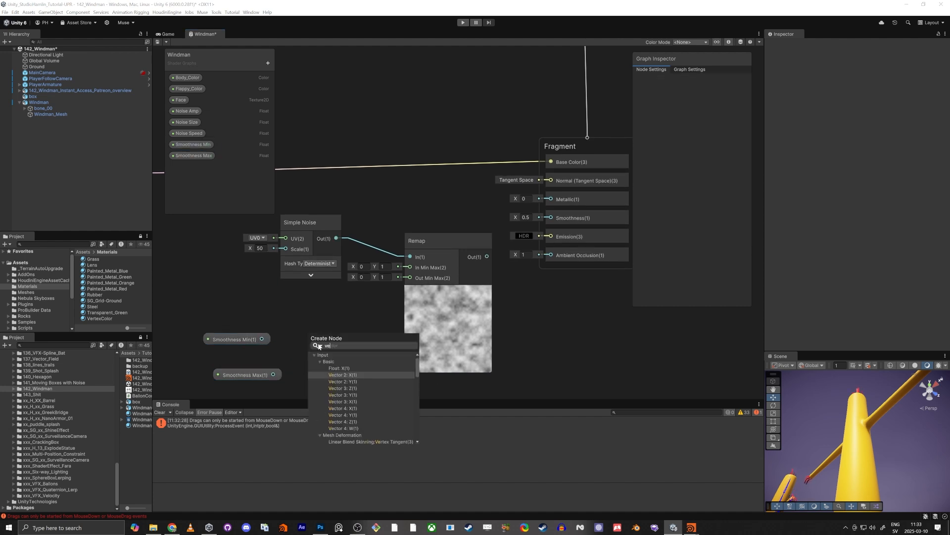
{"action": "type", "text": "vec"}
{"action": "key", "text": "Up"}
{"action": "key", "text": "Return"}
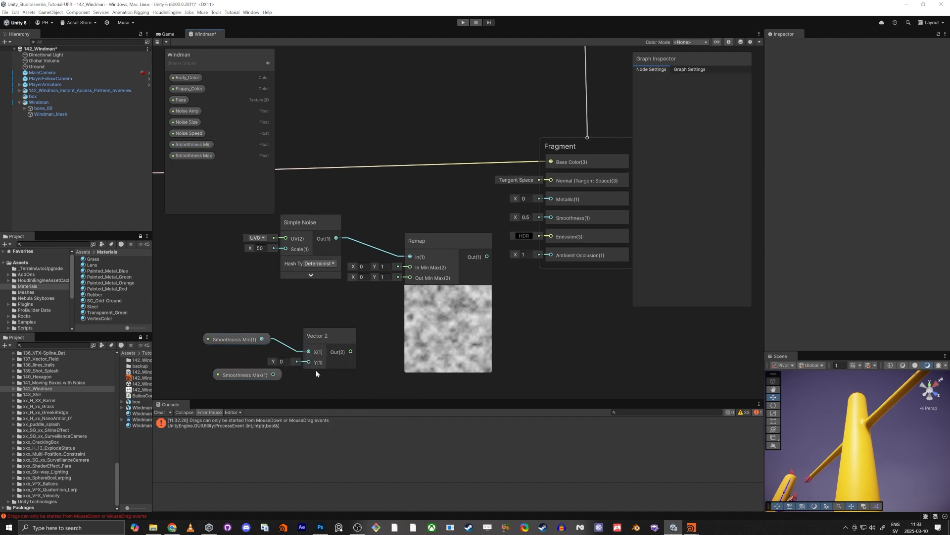
{"action": "left_click_drag", "start_coordinate": [307, 362], "coordinate": [272, 345]}
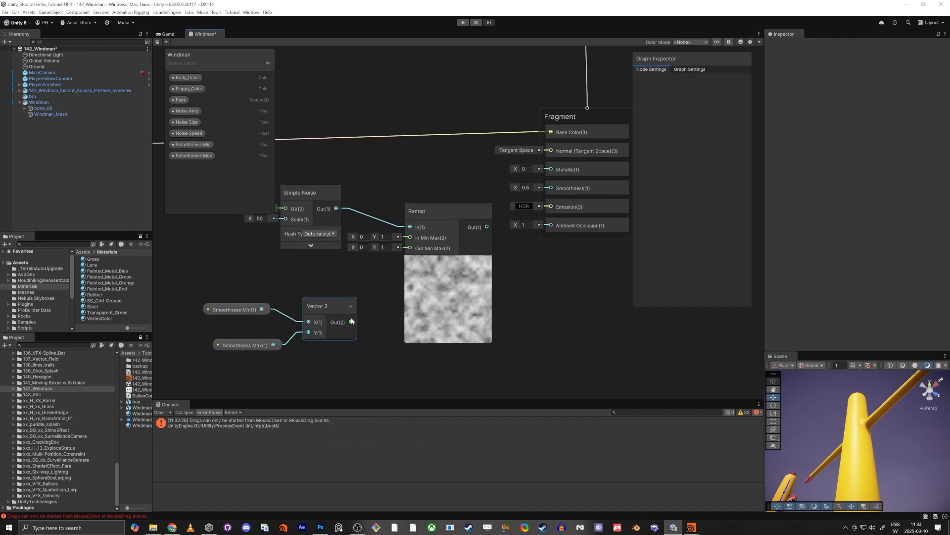
Connect Vector 2 to Remap's Out Min Max and Remap's output to the Fragment block's Smoothness, and save the graph.
{"action": "left_click_drag", "start_coordinate": [405, 262], "coordinate": [410, 248]}
{"action": "left_click", "coordinate": [261, 314]}
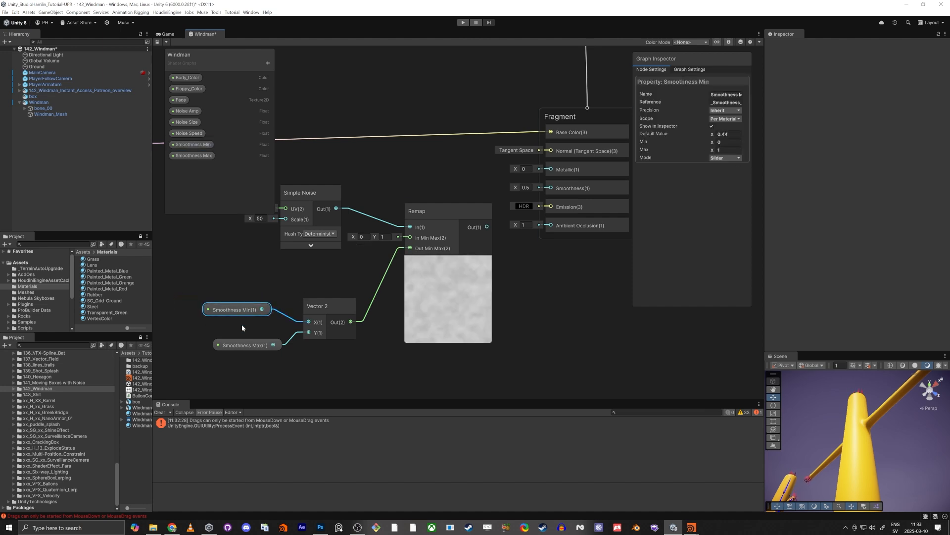
{"action": "left_click", "coordinate": [251, 345]}
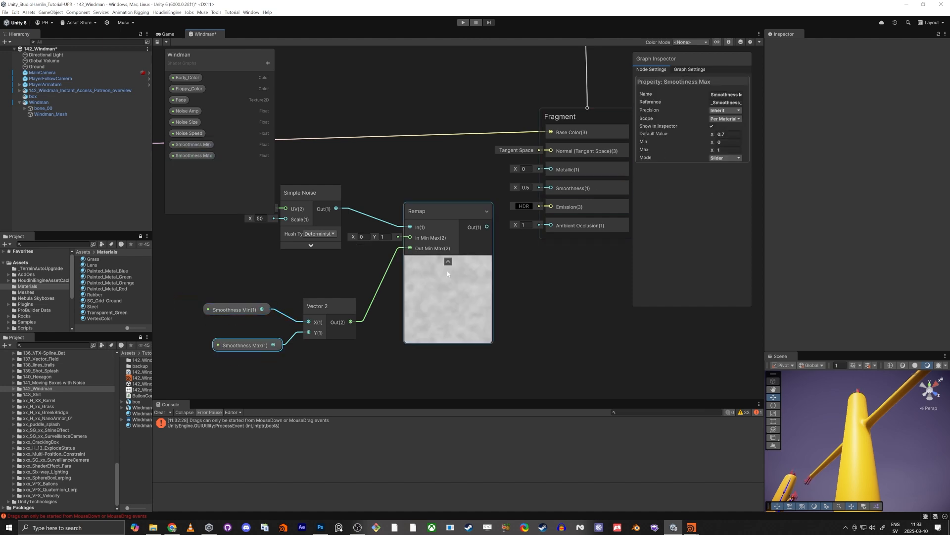
{"action": "left_click_drag", "start_coordinate": [487, 226], "coordinate": [550, 188]}
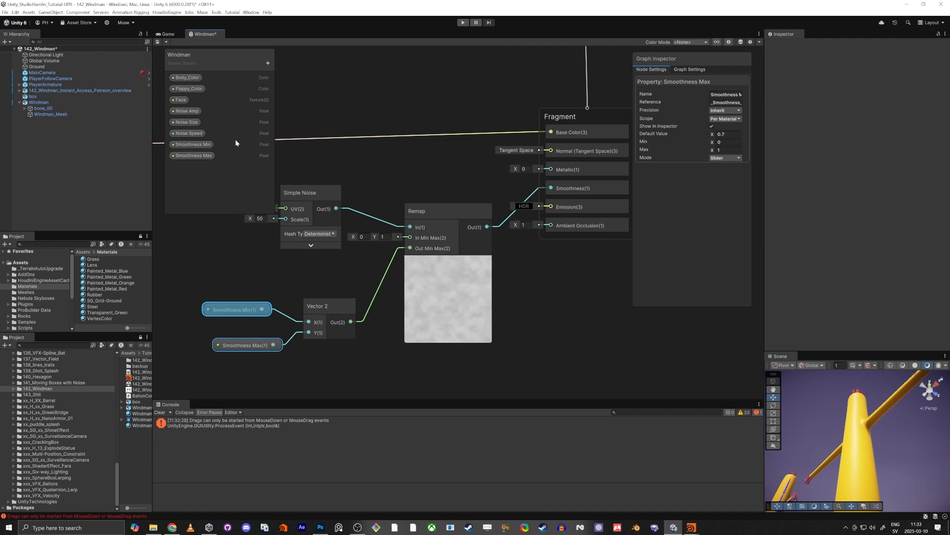
{"action": "left_click", "coordinate": [157, 43]}
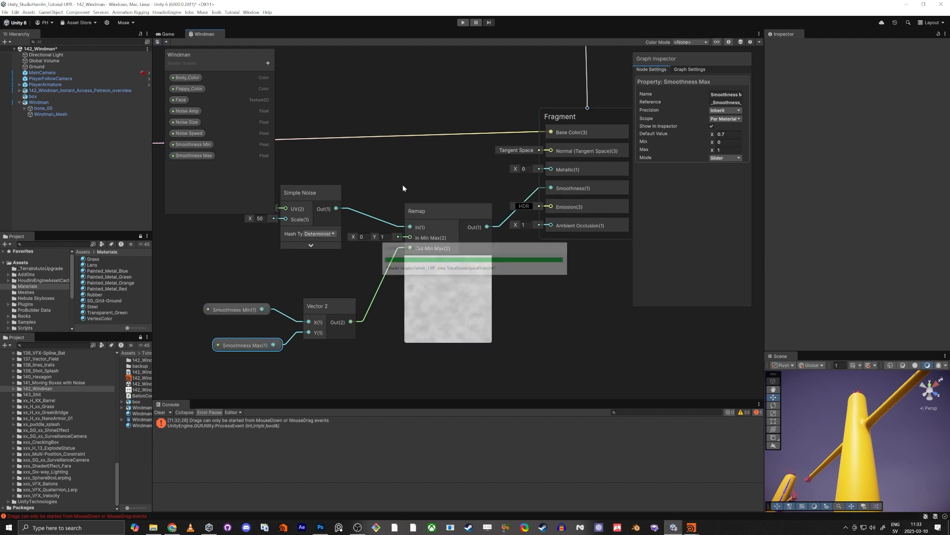
Dock the Scene view in the central area alongside the Game and Windman graph views, and select the Windman_Mesh object in the scene.
{"action": "right_click_drag", "start_coordinate": [849, 435], "coordinate": [782, 412]}
{"action": "key", "text": "w"}
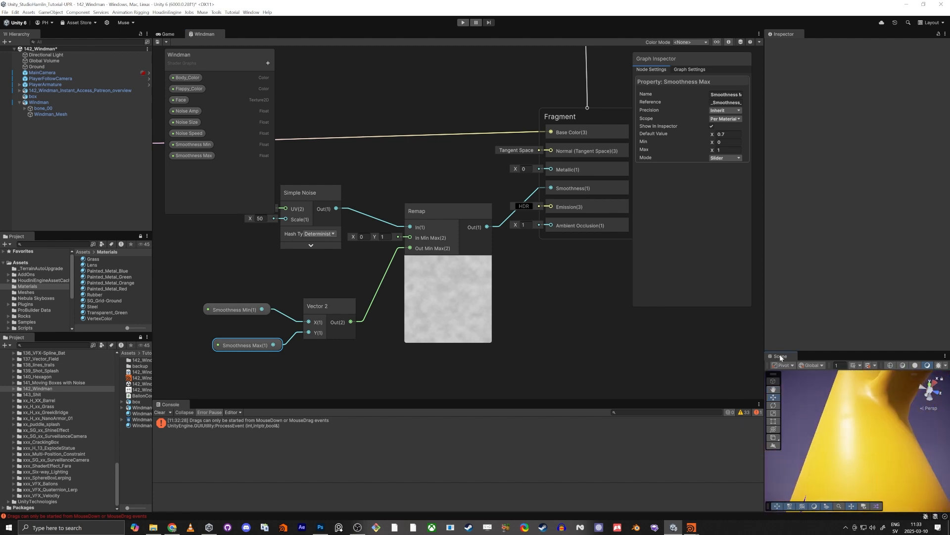
{"action": "left_click_drag", "start_coordinate": [781, 357], "coordinate": [190, 35]}
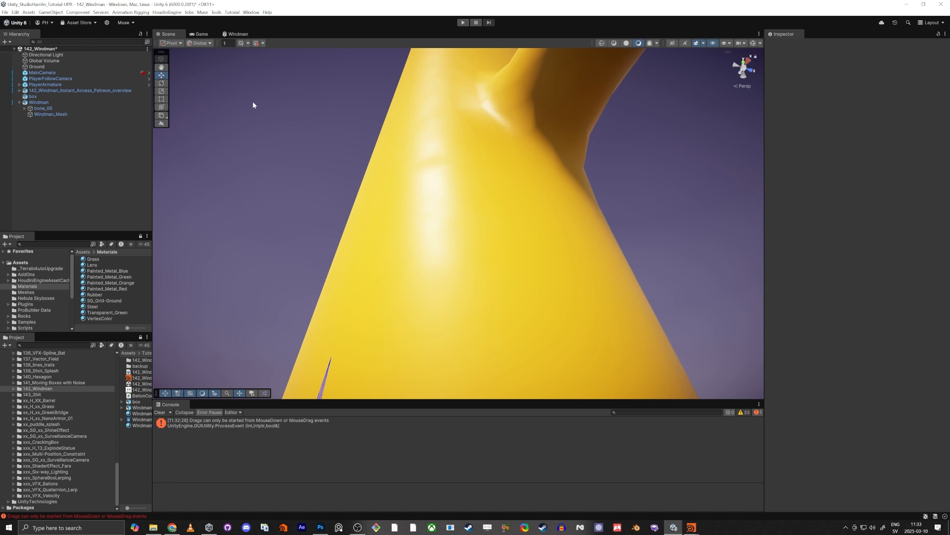
{"action": "left_click", "coordinate": [459, 171]}
{"action": "left_click_drag", "start_coordinate": [459, 172], "coordinate": [429, 209], "text": "alt"}
{"action": "left_click", "coordinate": [429, 208]}
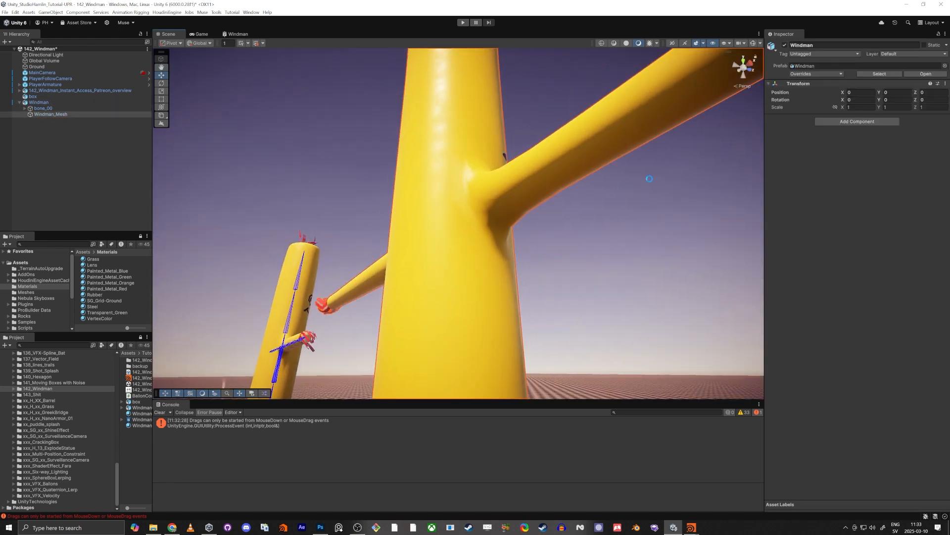
Adjust the Windman material's Smoothness Min to about 0.216 and Smoothness Max to about 0.901, and view the whole character from the front.
{"action": "left_click_drag", "start_coordinate": [886, 377], "coordinate": [849, 378]}
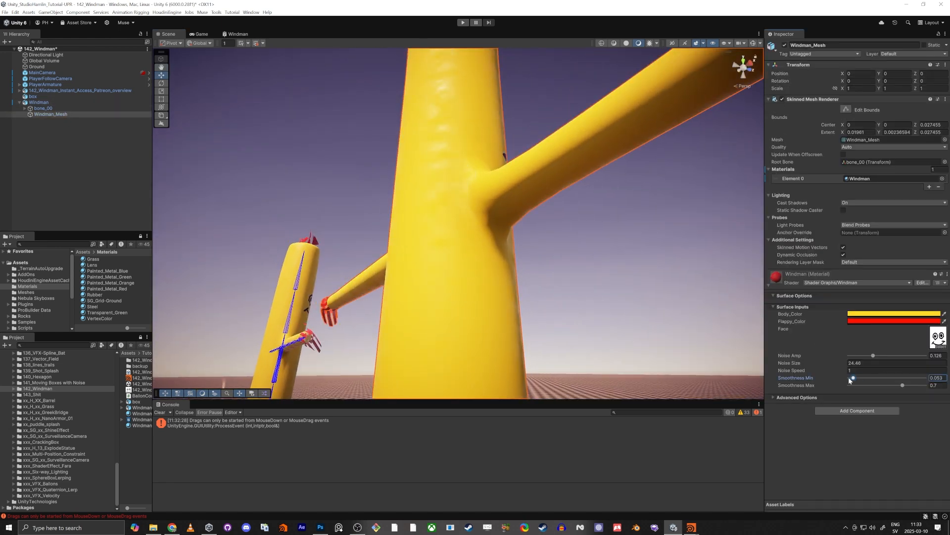
{"action": "left_click", "coordinate": [865, 377]}
{"action": "right_click_drag", "start_coordinate": [416, 218], "coordinate": [400, 165]}
{"action": "left_click_drag", "start_coordinate": [904, 386], "coordinate": [947, 391]}
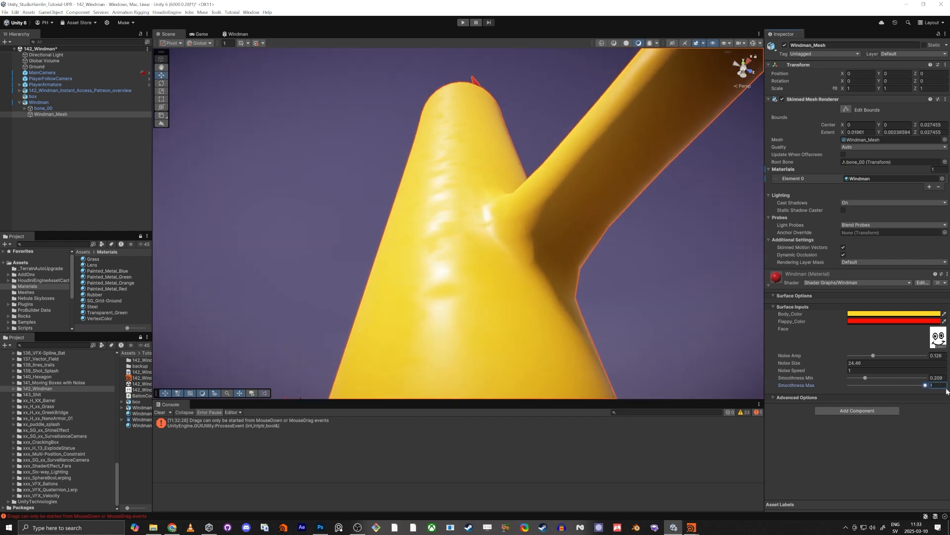
{"action": "left_click_drag", "start_coordinate": [865, 379], "coordinate": [918, 385]}
{"action": "left_click_drag", "start_coordinate": [305, 153], "coordinate": [288, 248], "text": "alt"}
{"action": "scroll", "coordinate": [346, 209], "scroll_direction": "down", "scroll_amount": 3}
{"action": "right_click_drag", "start_coordinate": [288, 248], "coordinate": [404, 215]}
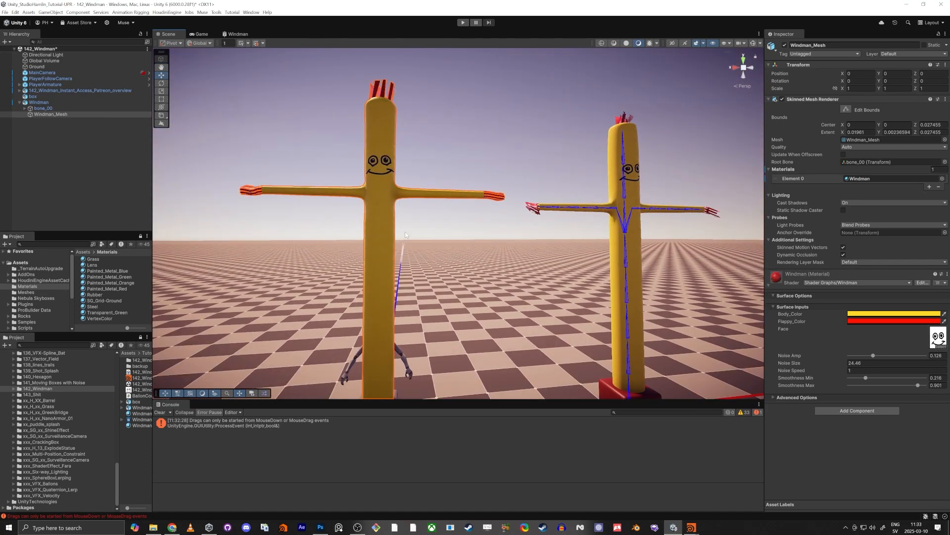